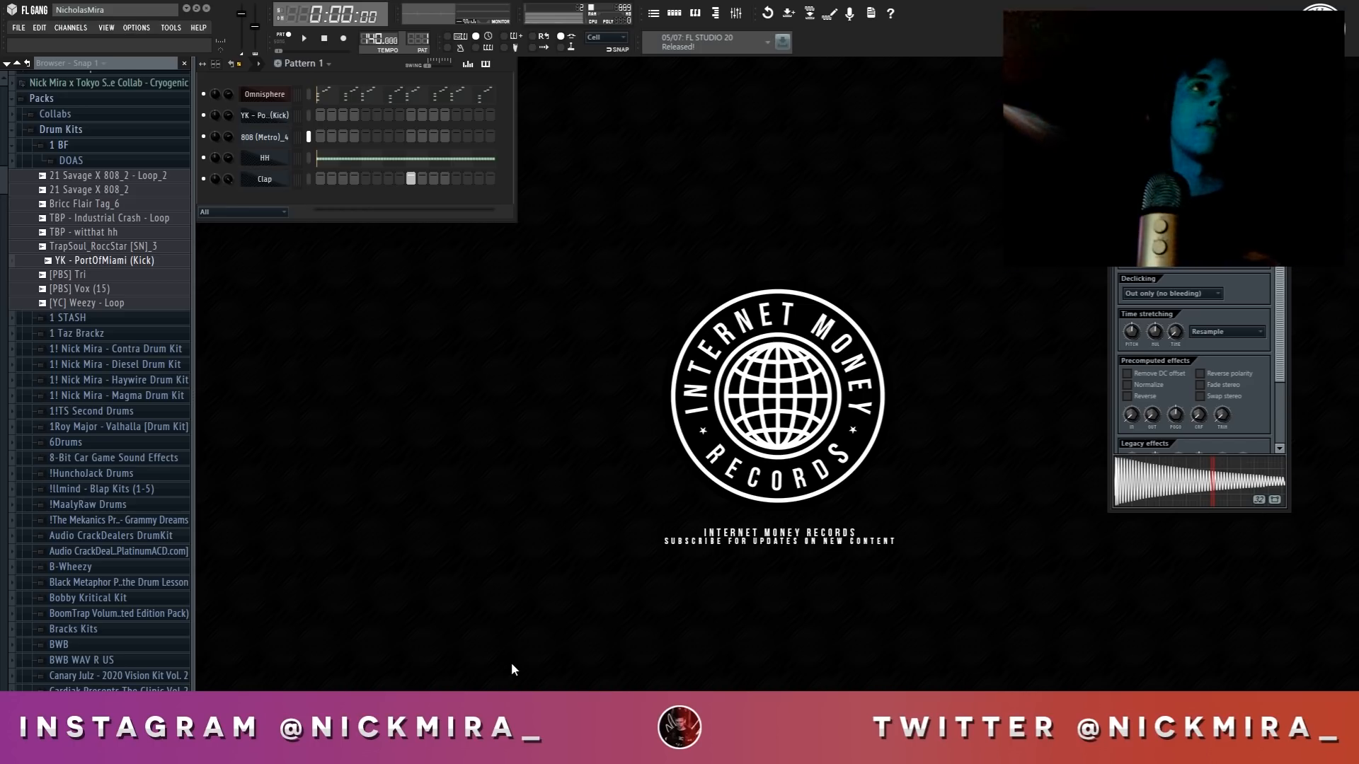
Open the YK - PortOfMiami (Kick) sample in Edison, enlarge the editor to examine the waveform, and close it
click(253, 113)
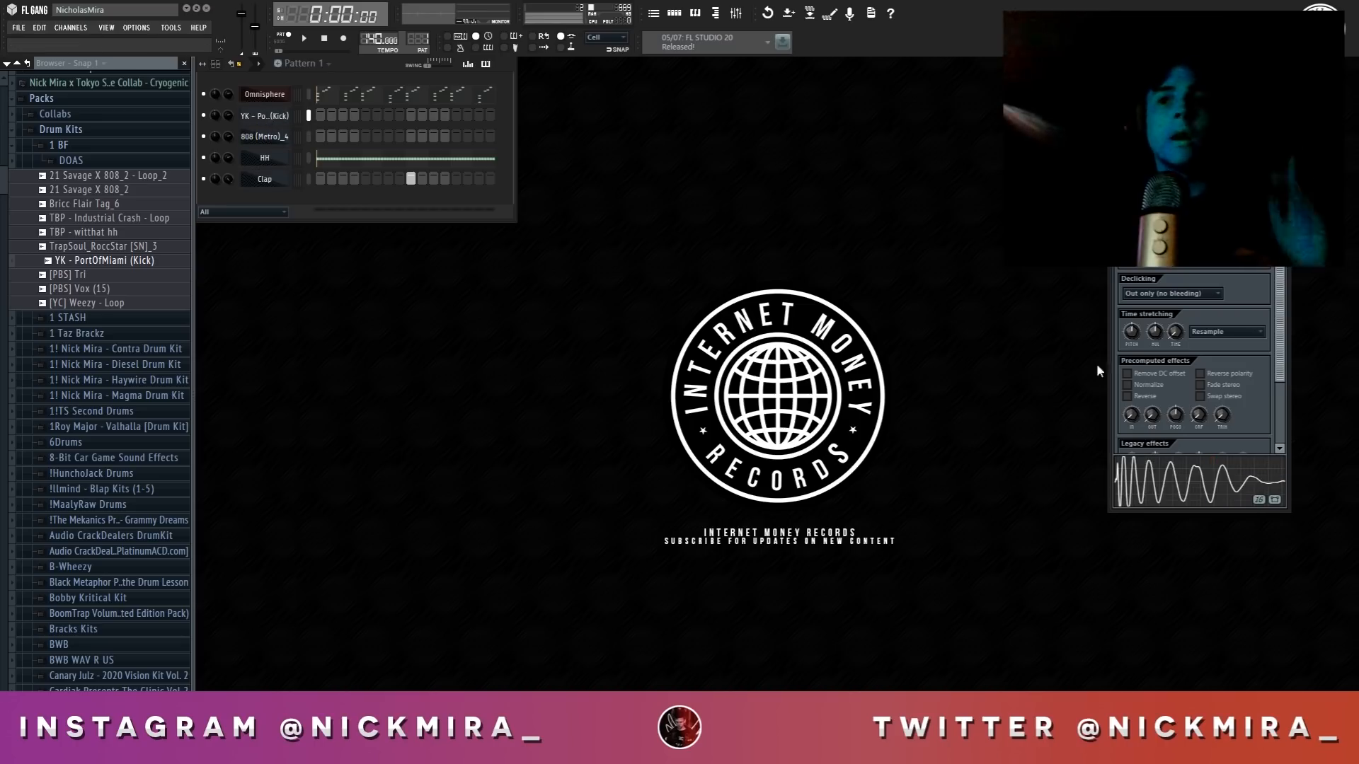
right_click(1166, 484)
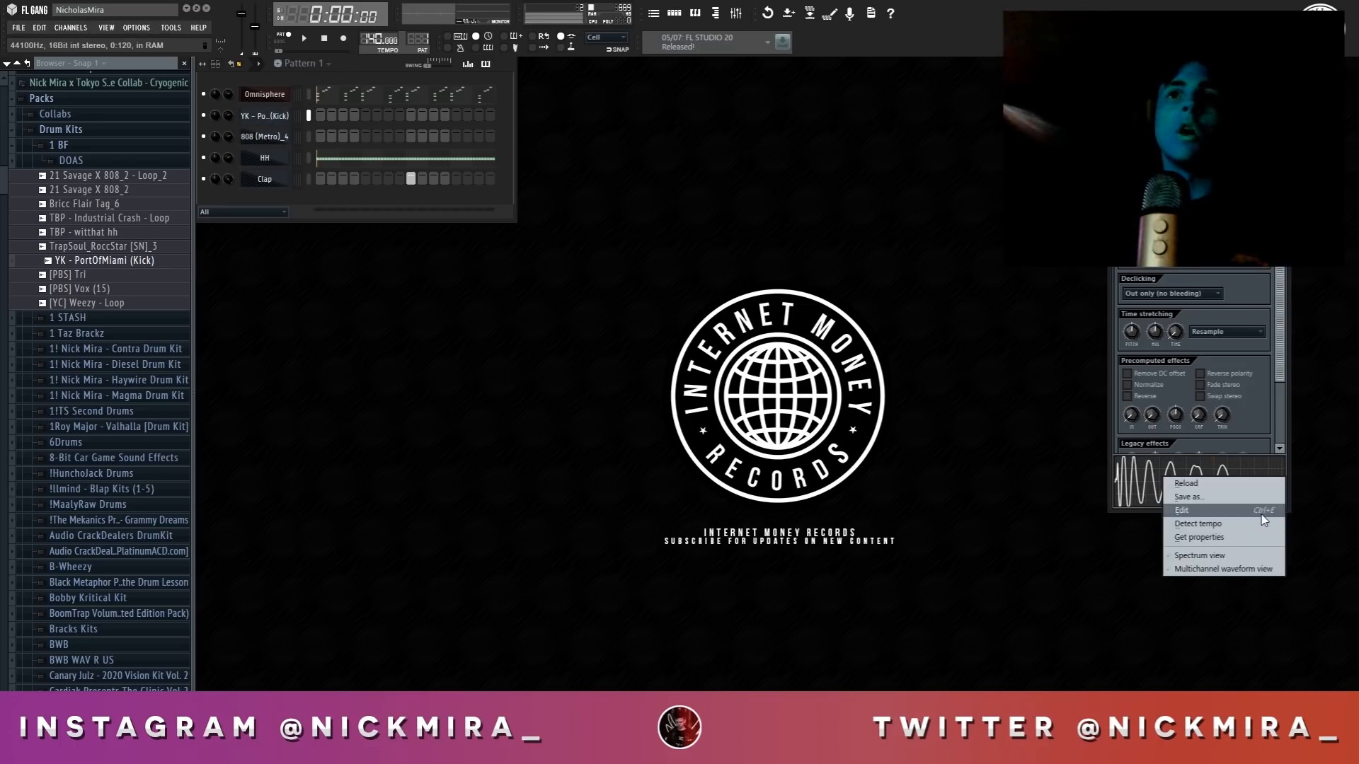
click(1259, 512)
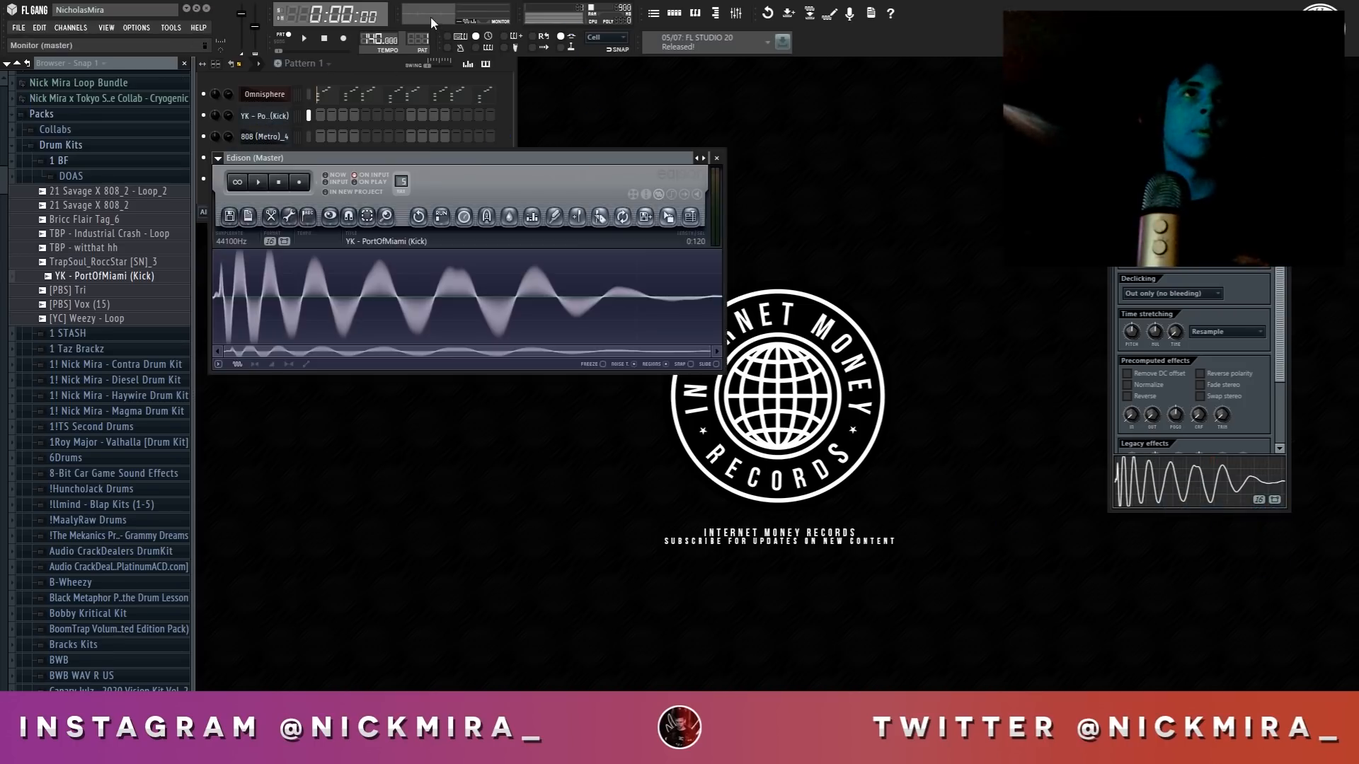
drag(718, 373, 968, 527)
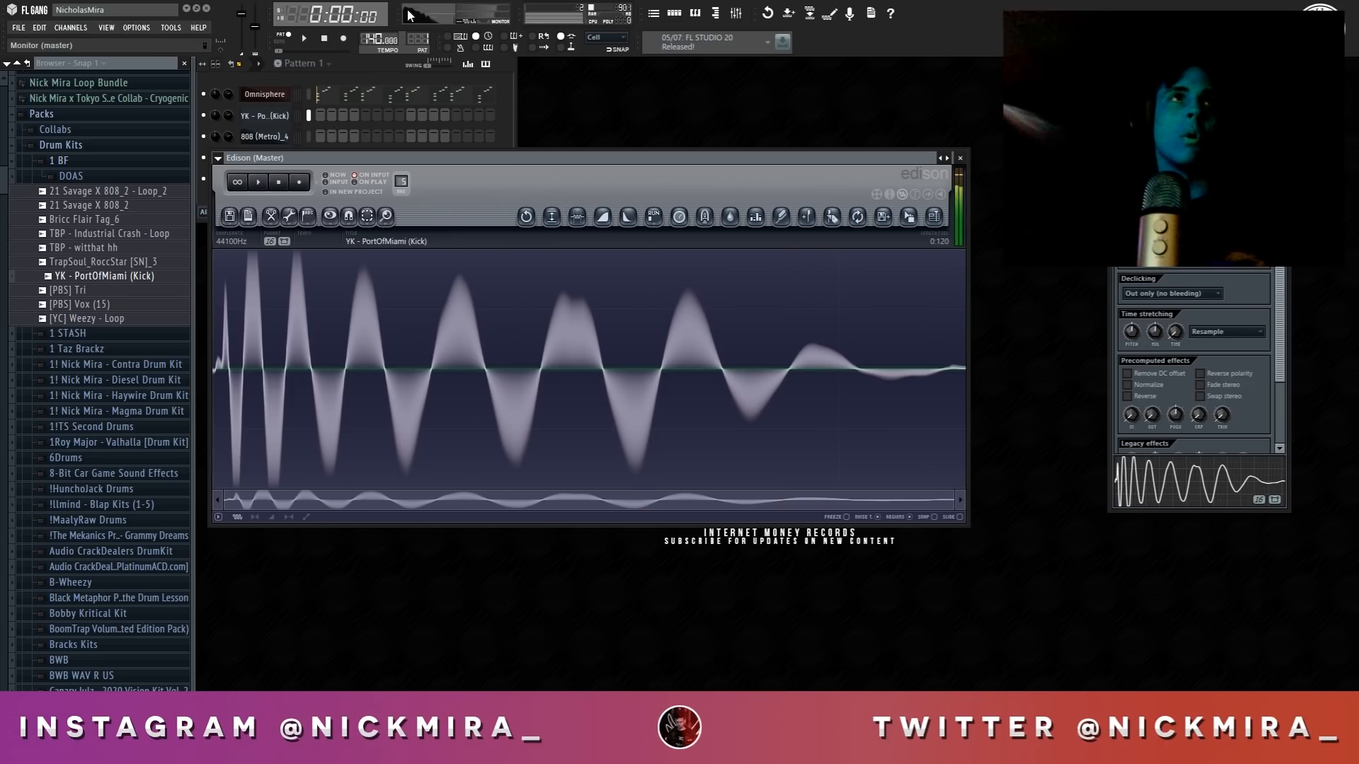
drag(508, 152, 593, 242)
key(Escape)
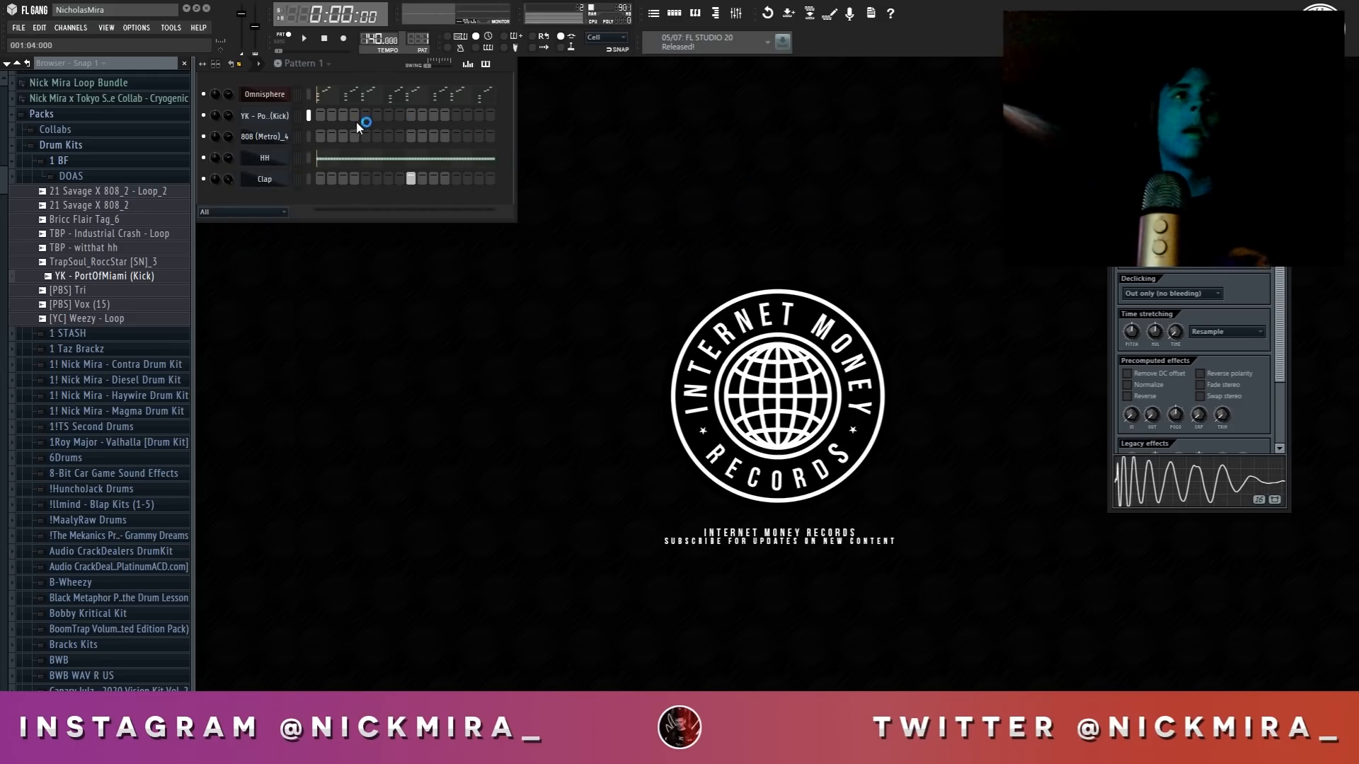
Open the 808 (Metro)_4 sample in Edison and audition the beginning of its waveform several times
click(273, 137)
right_click(1119, 482)
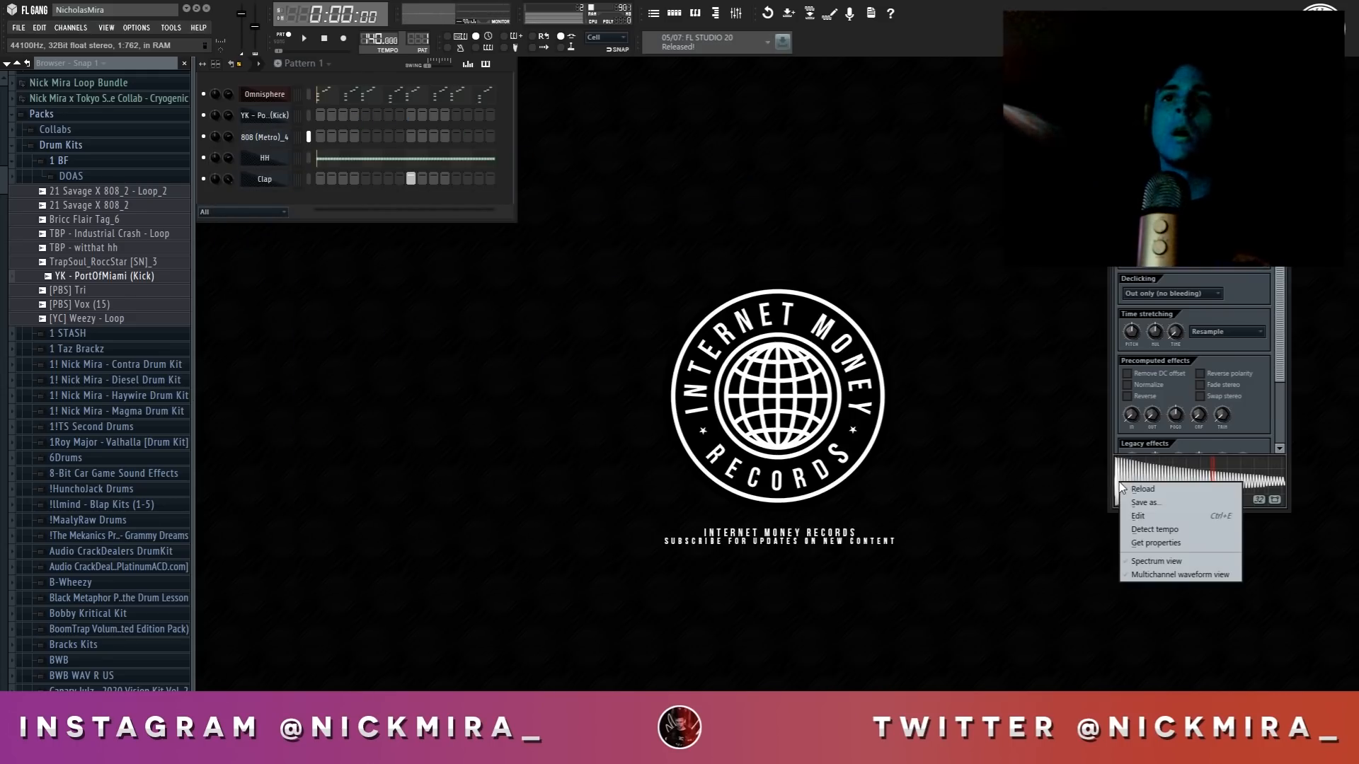
click(1140, 517)
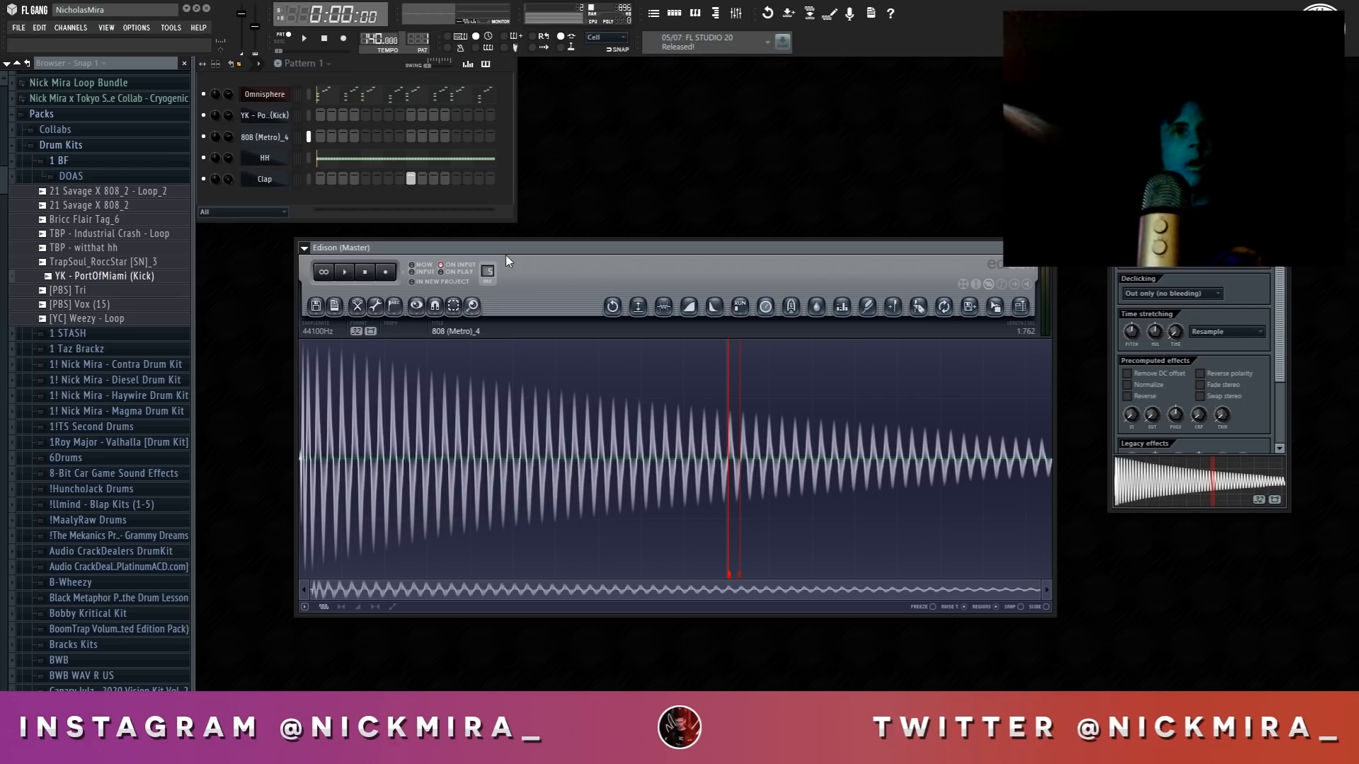
key(space)
key(space)
key(space)
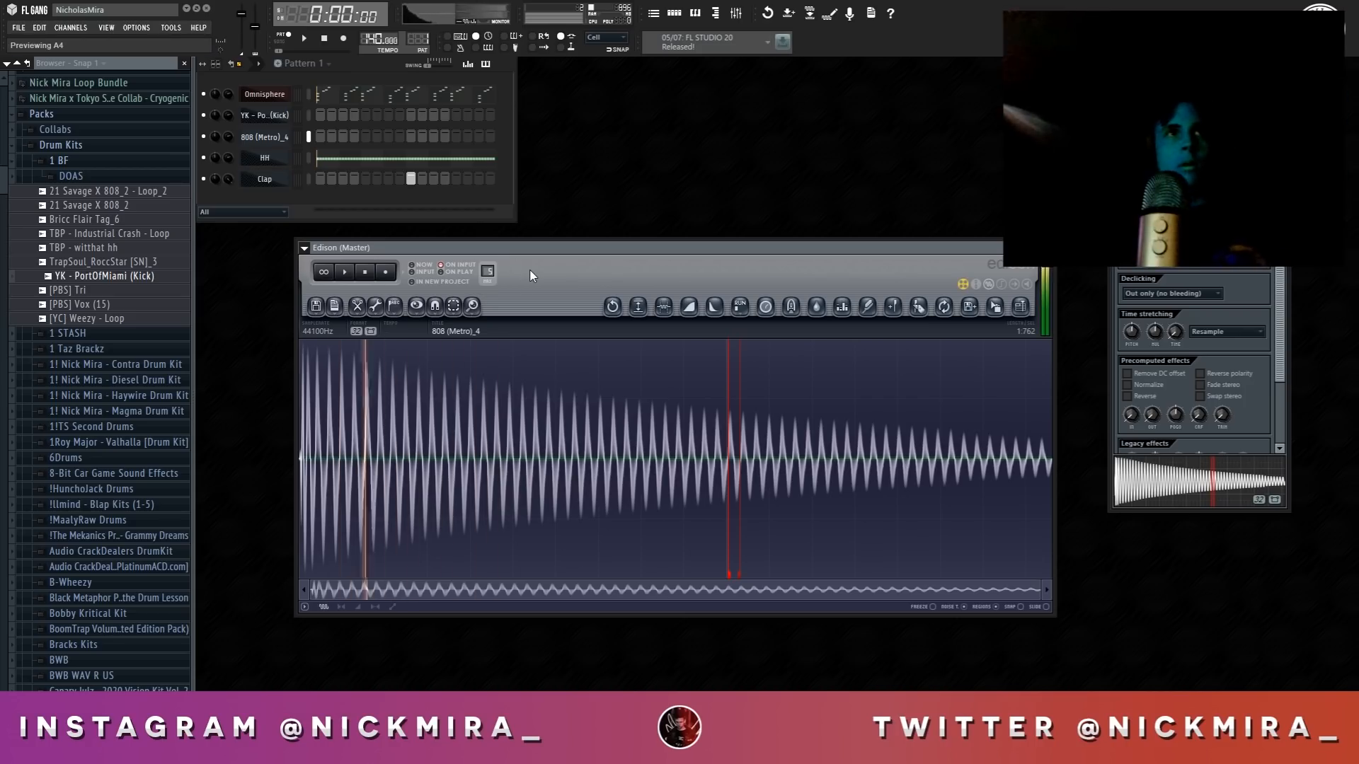
key(space)
key(space)
key(space)
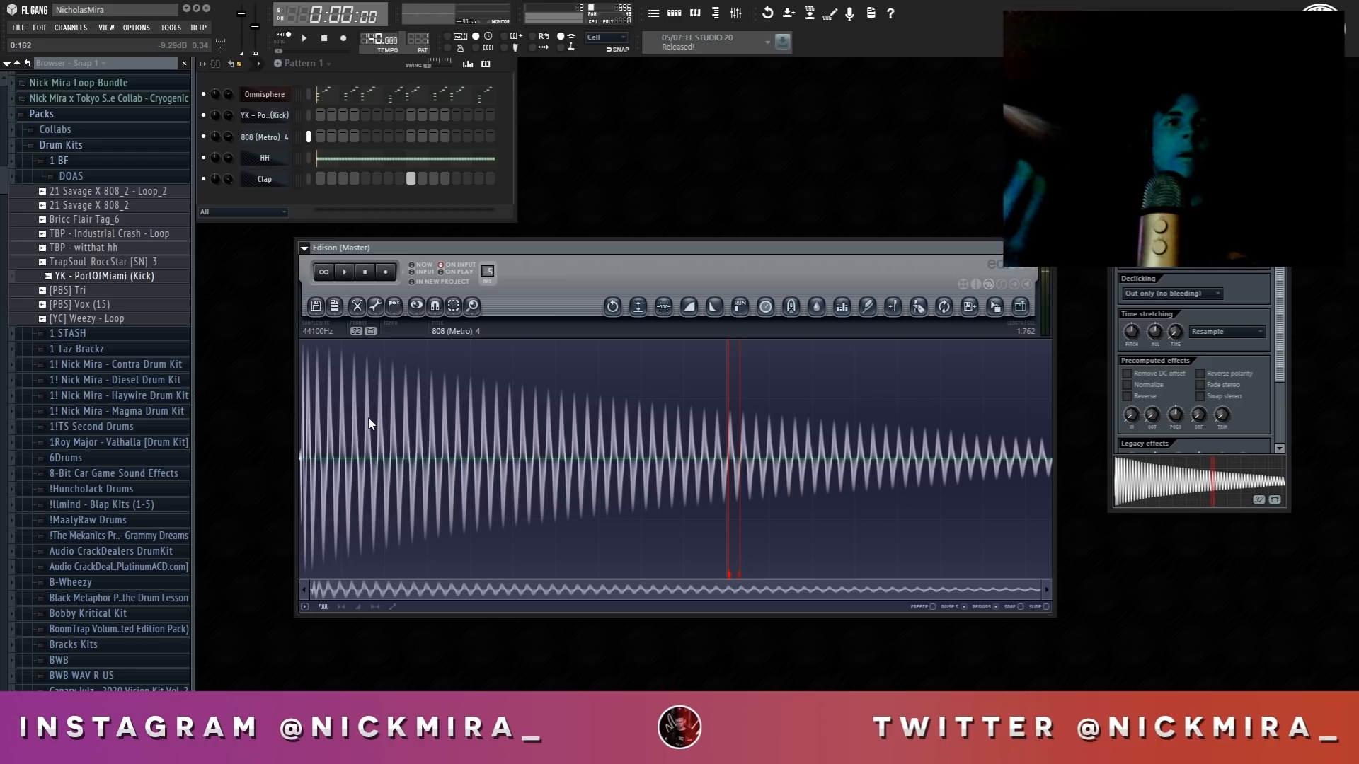
Select and play about the first 0.08 seconds of the 808 waveform, clear the selection, and close Edison
key(space)
drag(338, 396, 295, 418)
key(space)
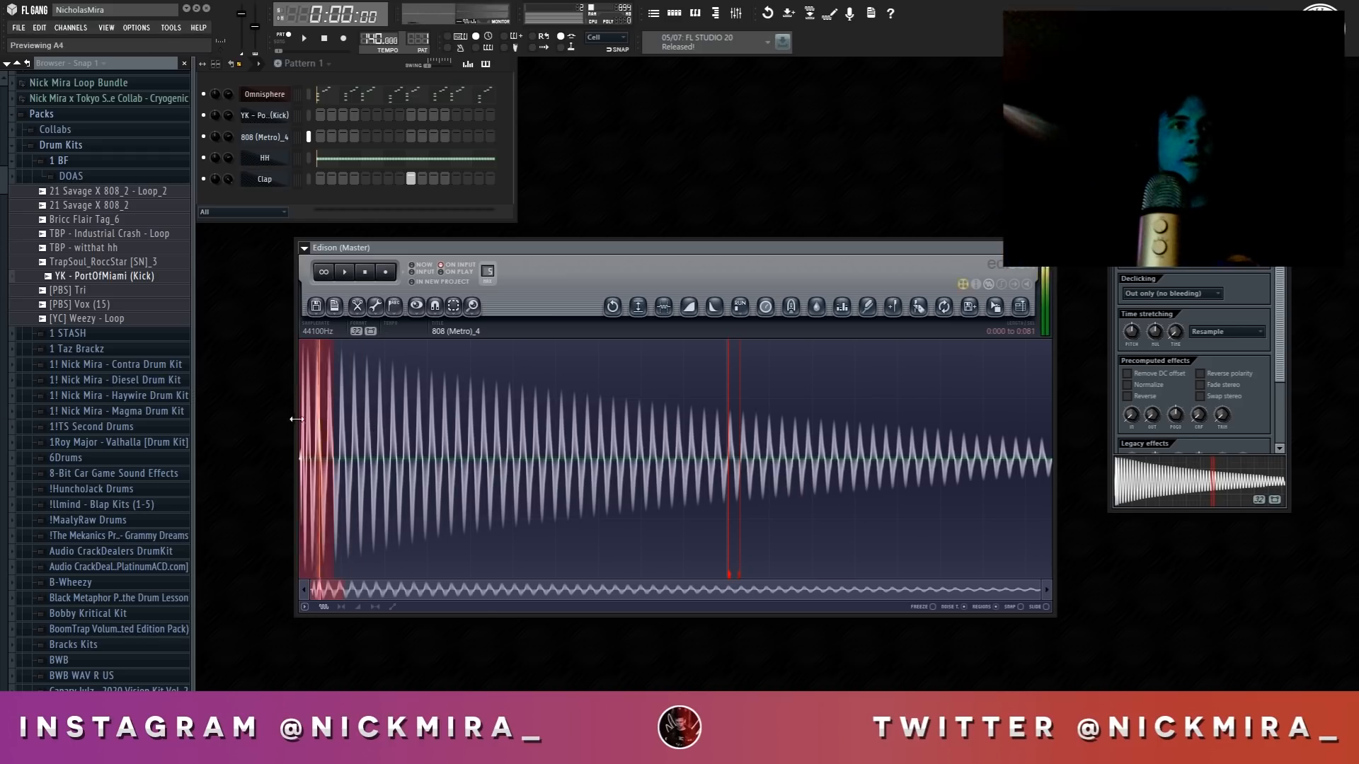
key(space)
click(358, 414)
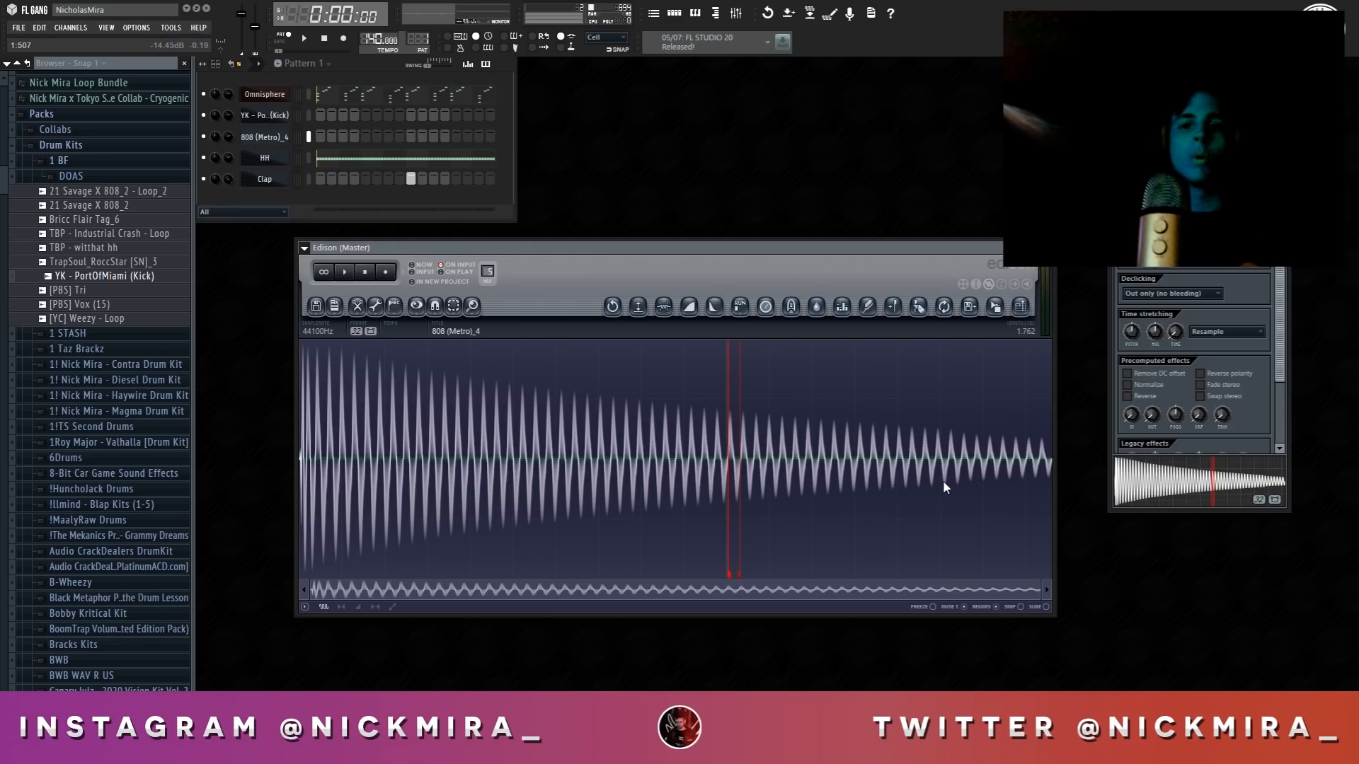
key(Escape)
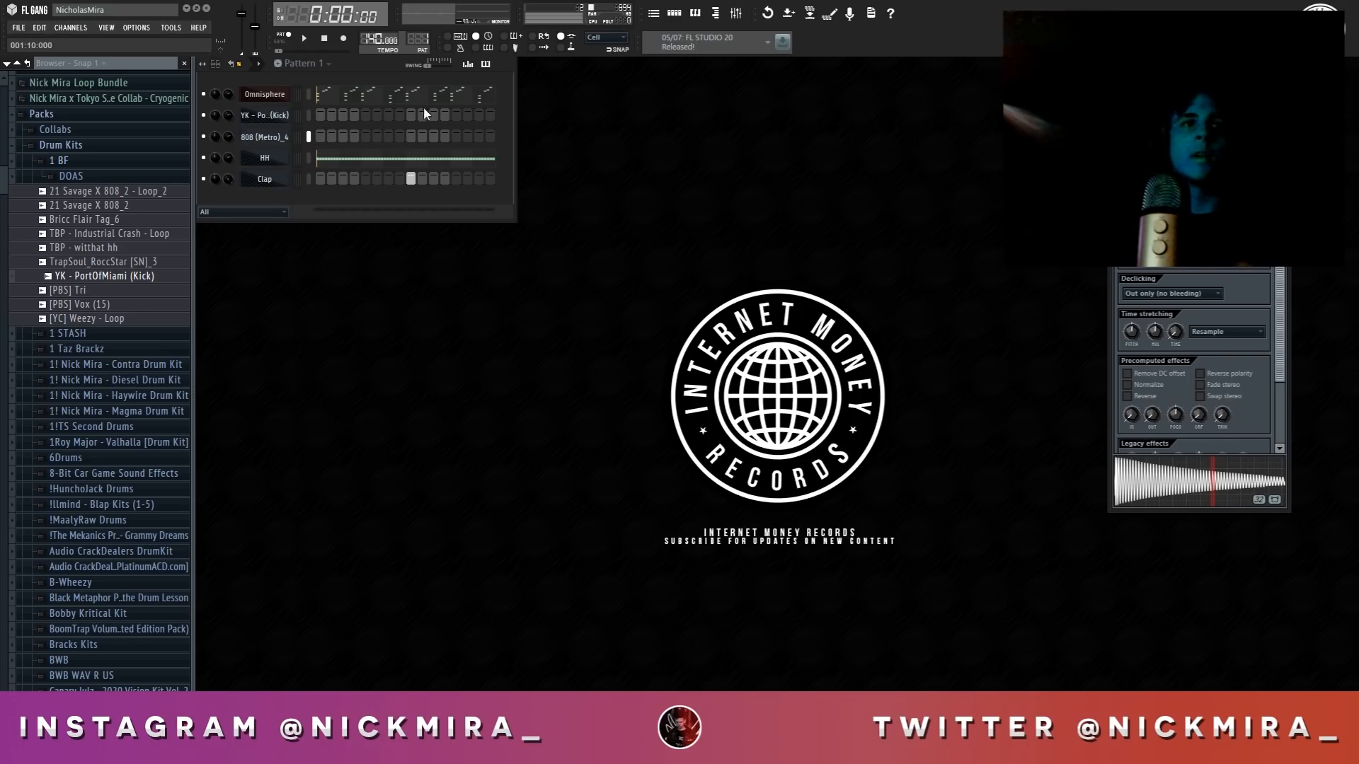
Add 808 (Metro)_4 notes under the melody in bars 1 to 4, three on D#4 and one on B3, extended legato
click(278, 117)
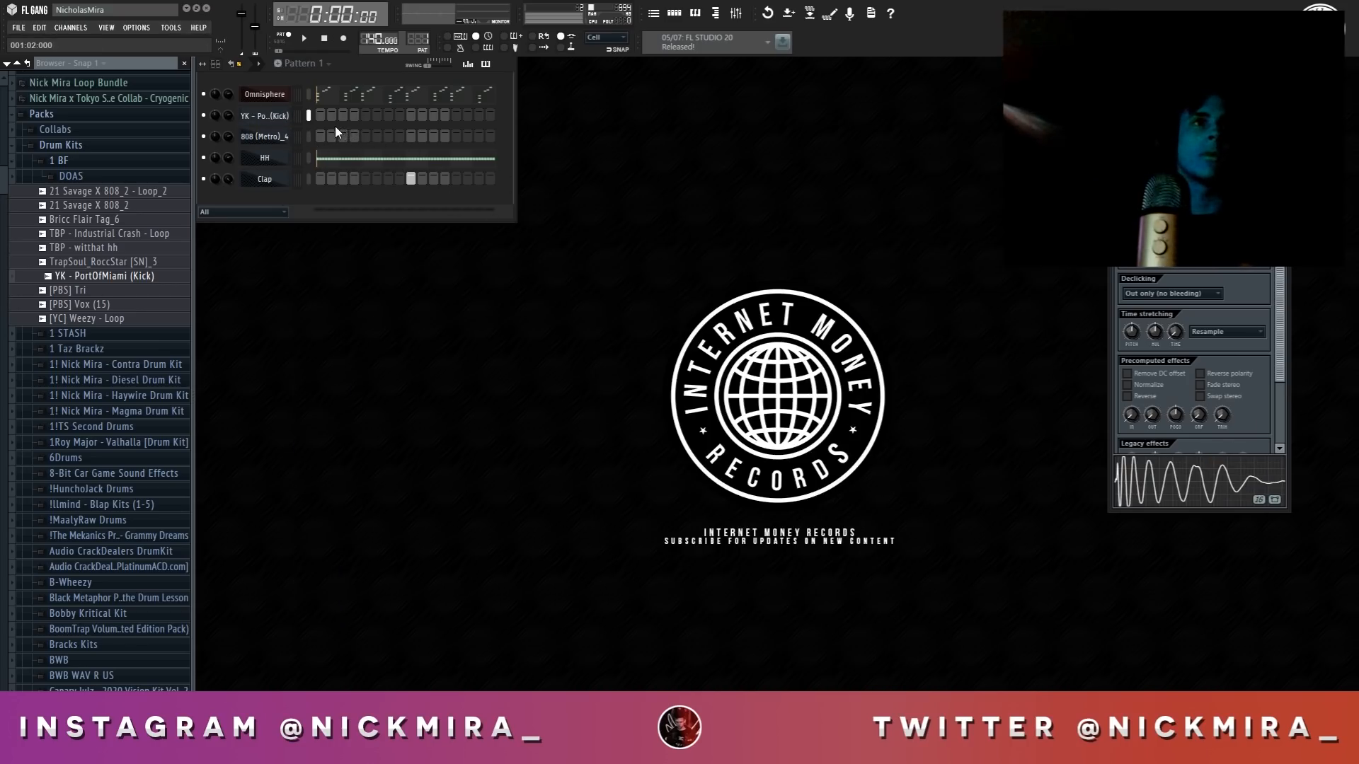
right_click(289, 136)
click(300, 136)
scroll(320, 95, down, 4)
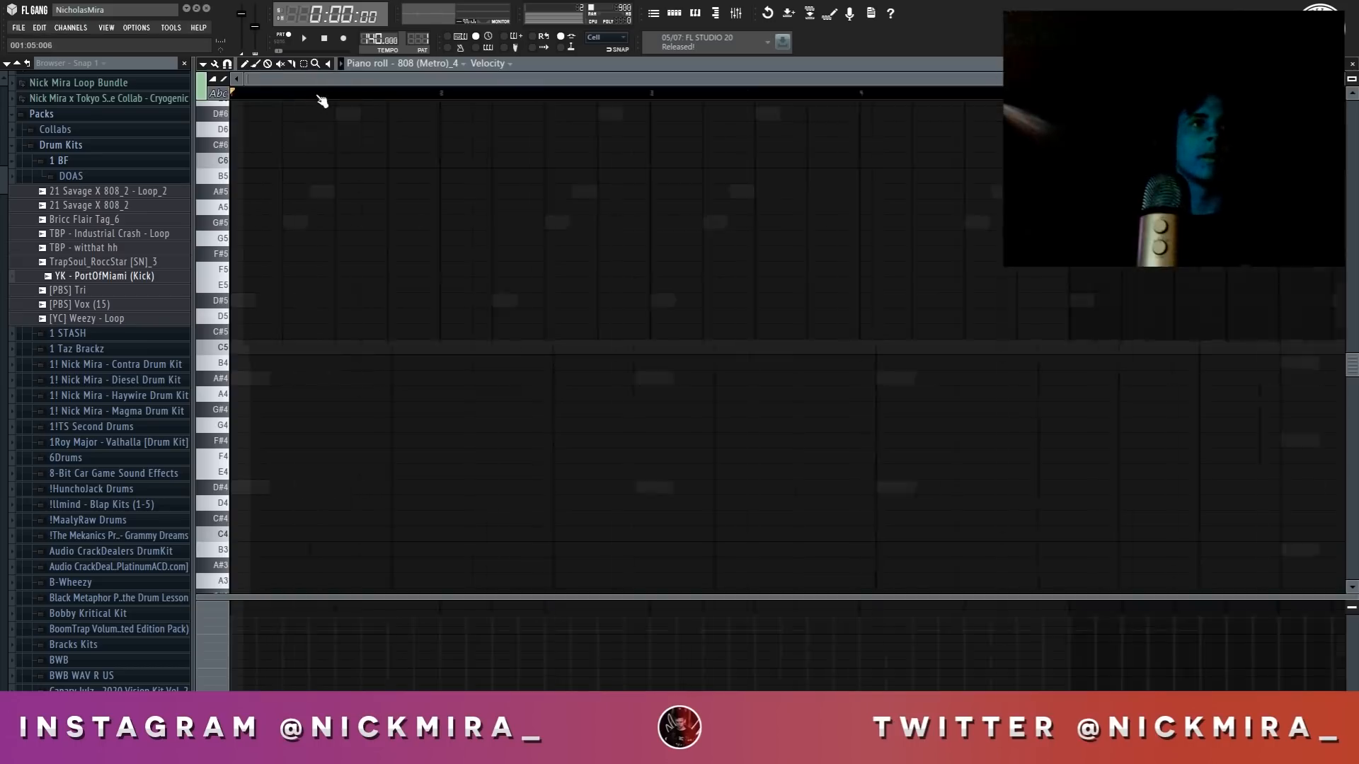
scroll(311, 319, down, 3)
click(236, 347)
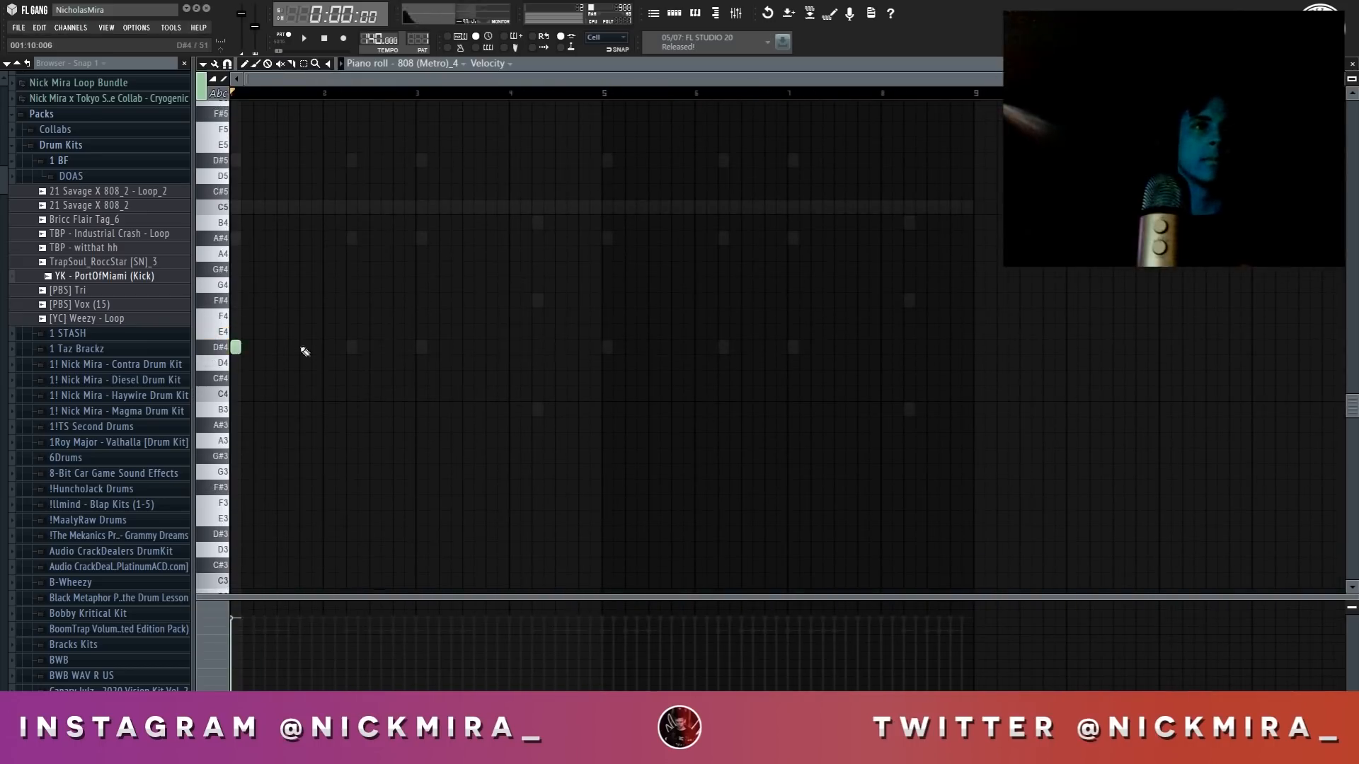
click(352, 347)
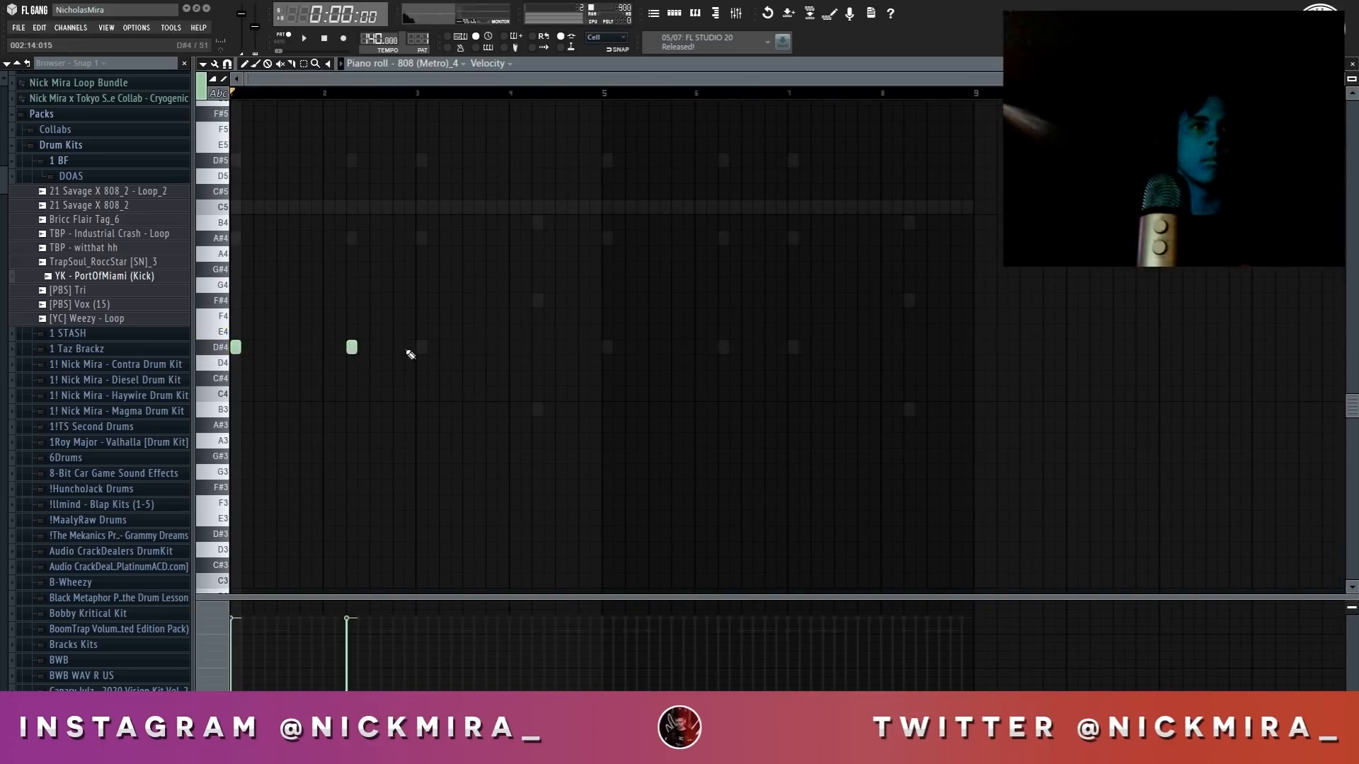
click(538, 409)
key(ctrl+l)
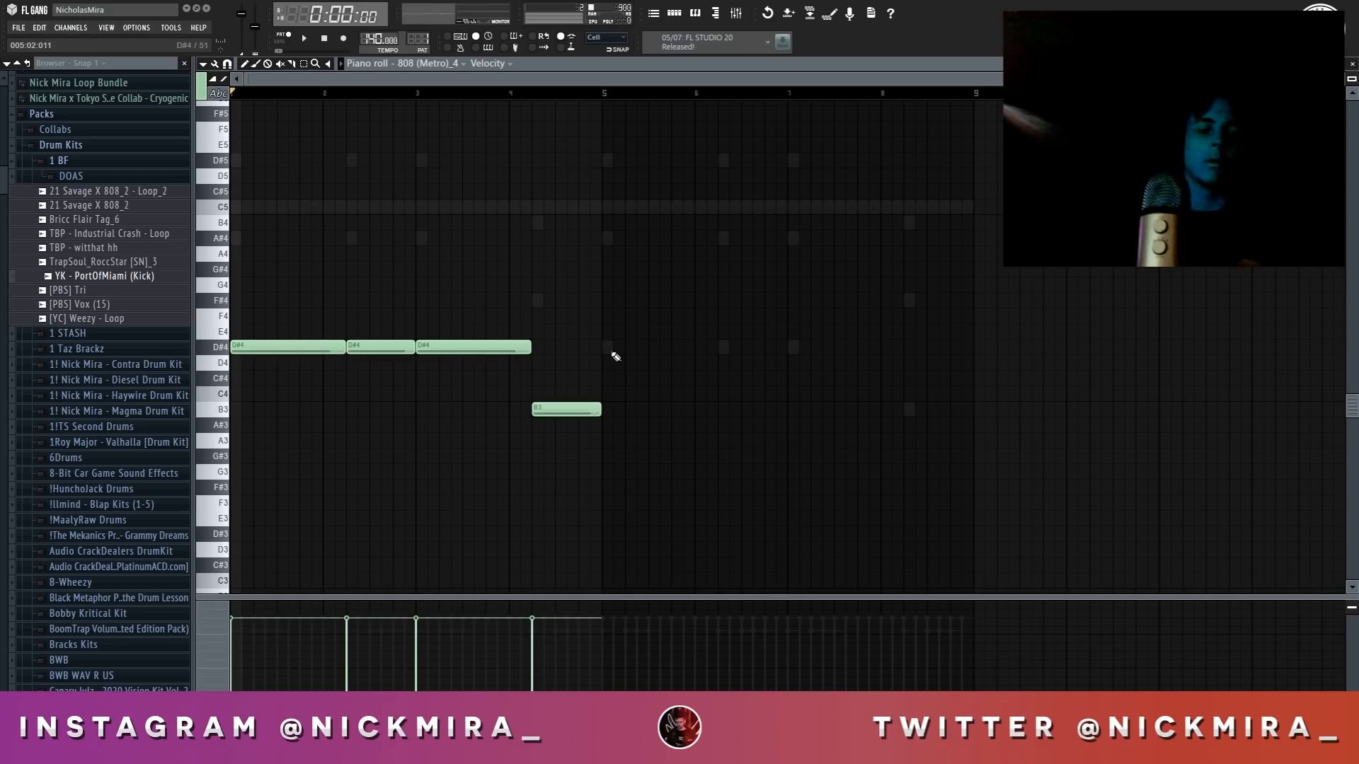
Raise the four 808 notes by one octave and duplicate the phrase into bars 5 to 8
key(ctrl+Up)
key(ctrl+a)
scroll(570, 383, up, 4)
key(space)
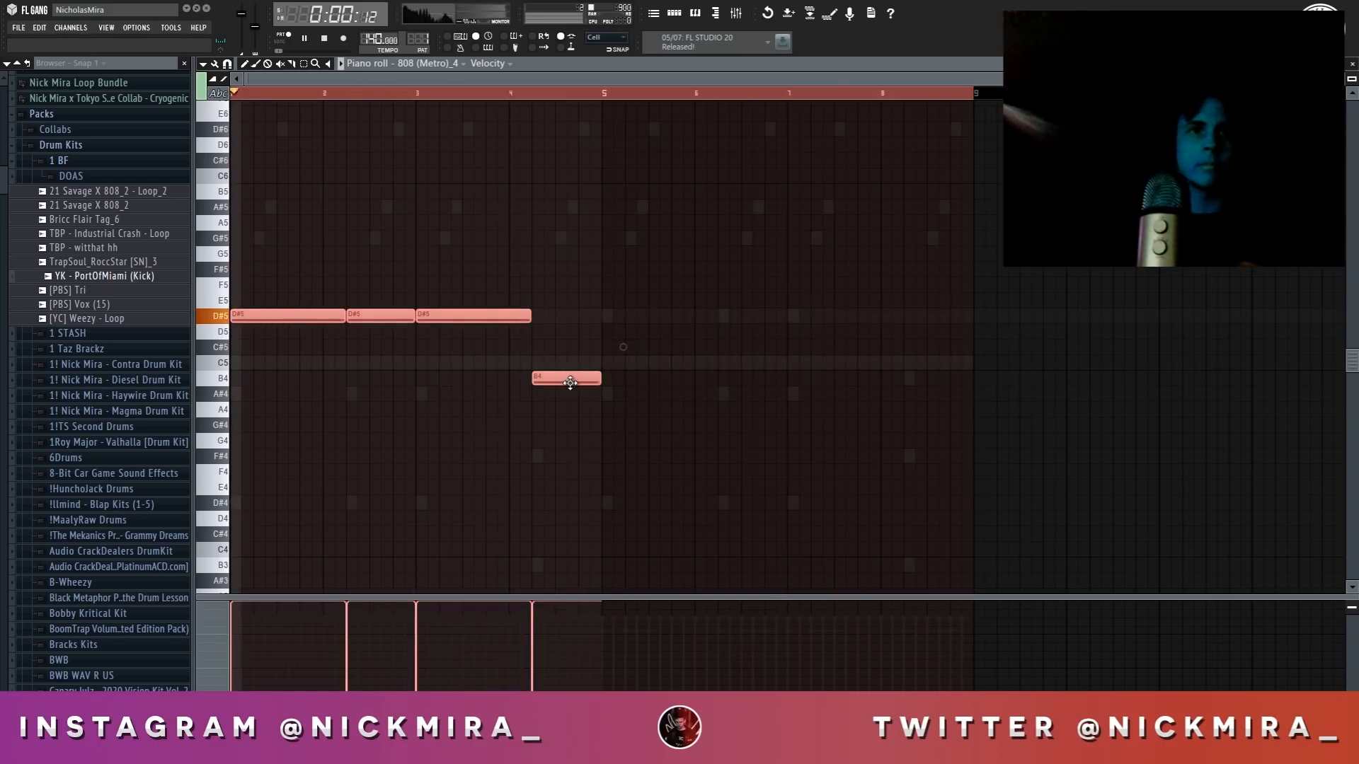
key(ctrl+d)
key(ctrl+b)
key(space)
key(F7)
Play the pattern with the 808 line while auditioning the kick against it
click(264, 117)
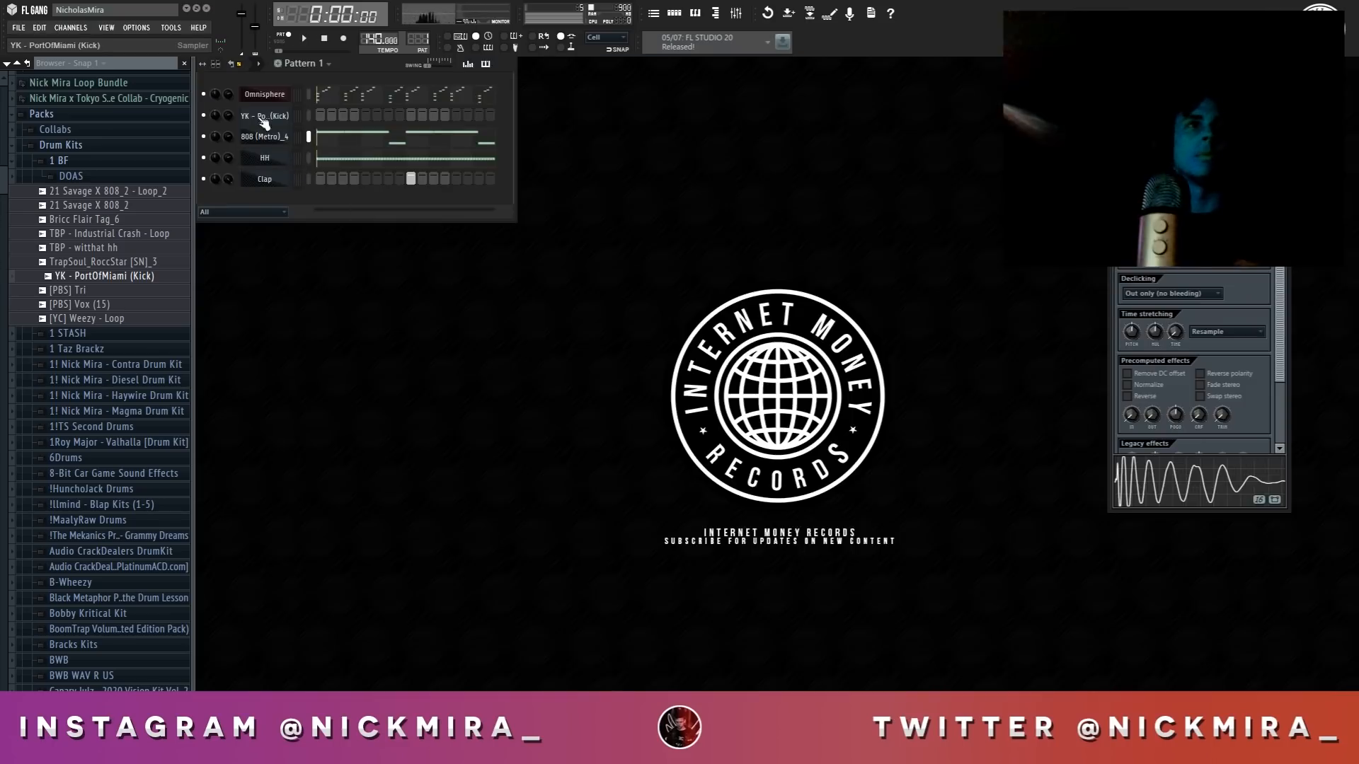
key(space)
click(279, 117)
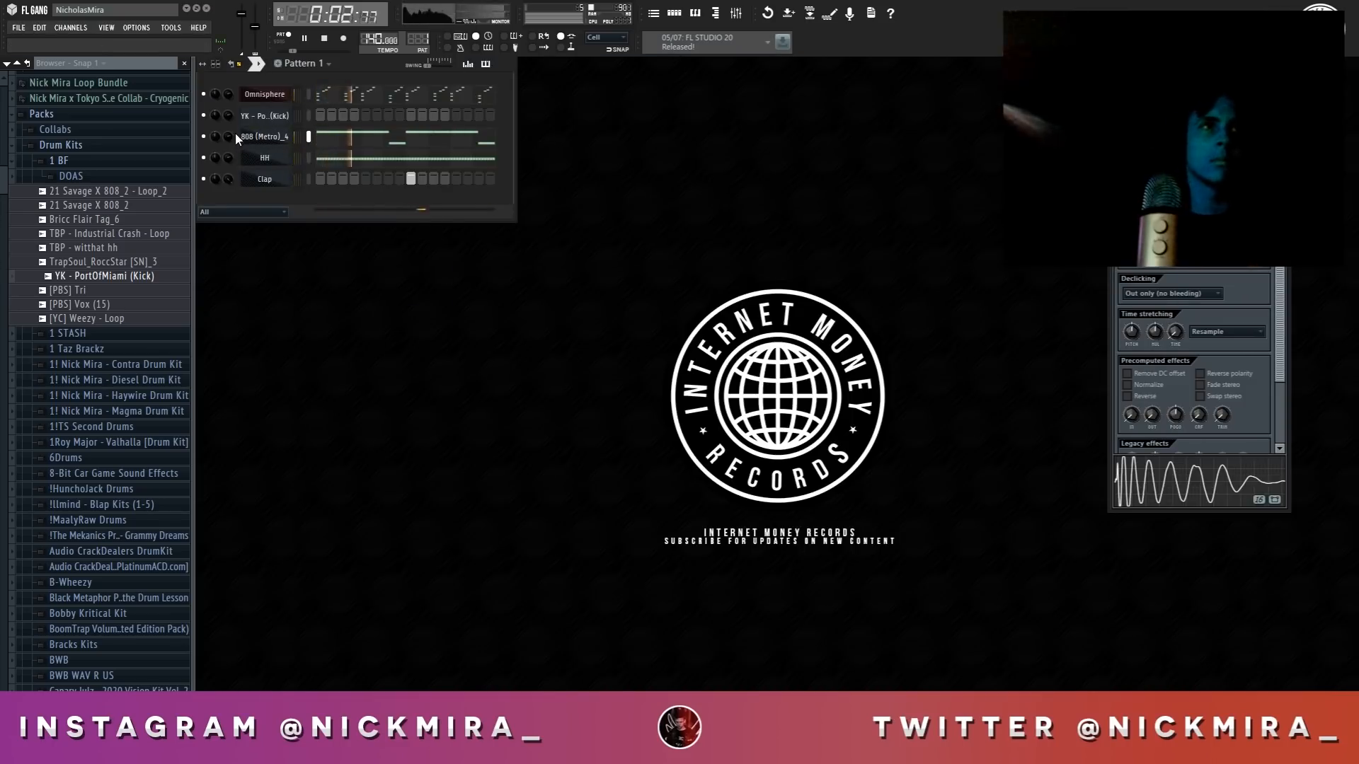
key(space)
Copy the 808 (Metro)_4 channel's notes into the YK - PortOfMiami (Kick) channel and play the pattern
right_click(275, 137)
click(279, 114)
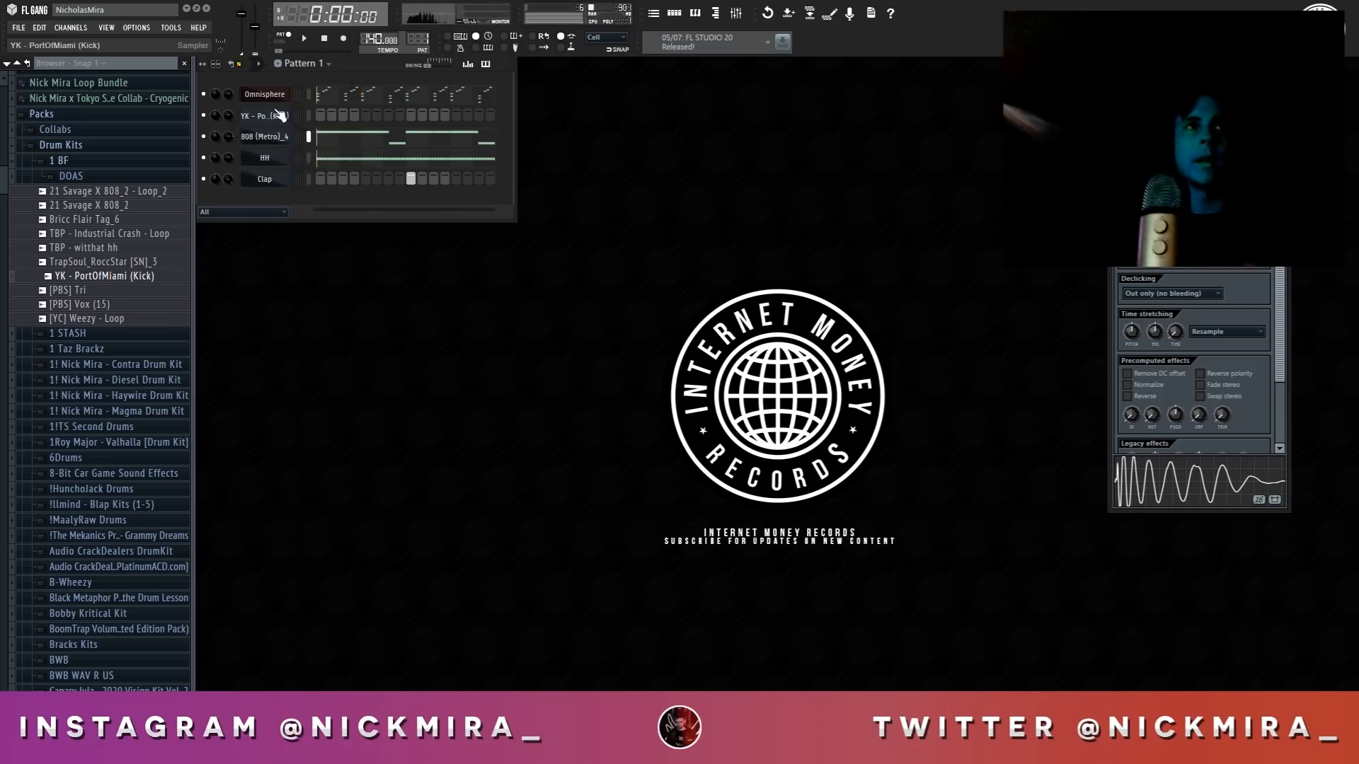
key(ctrl+c)
right_click(282, 117)
click(407, 224)
key(space)
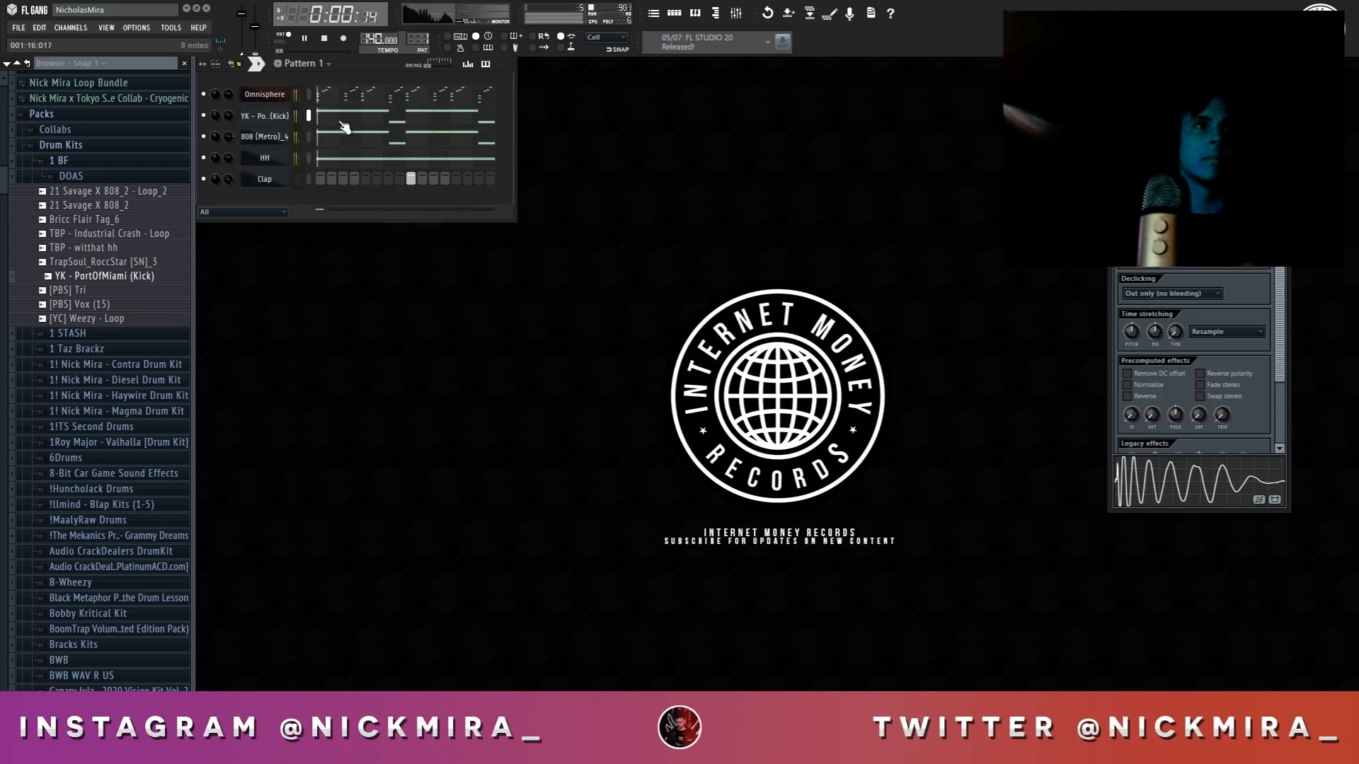
Select the six D#5 kick notes in the piano roll and lower them four semitones to B4
click(346, 119)
scroll(353, 95, down, 5)
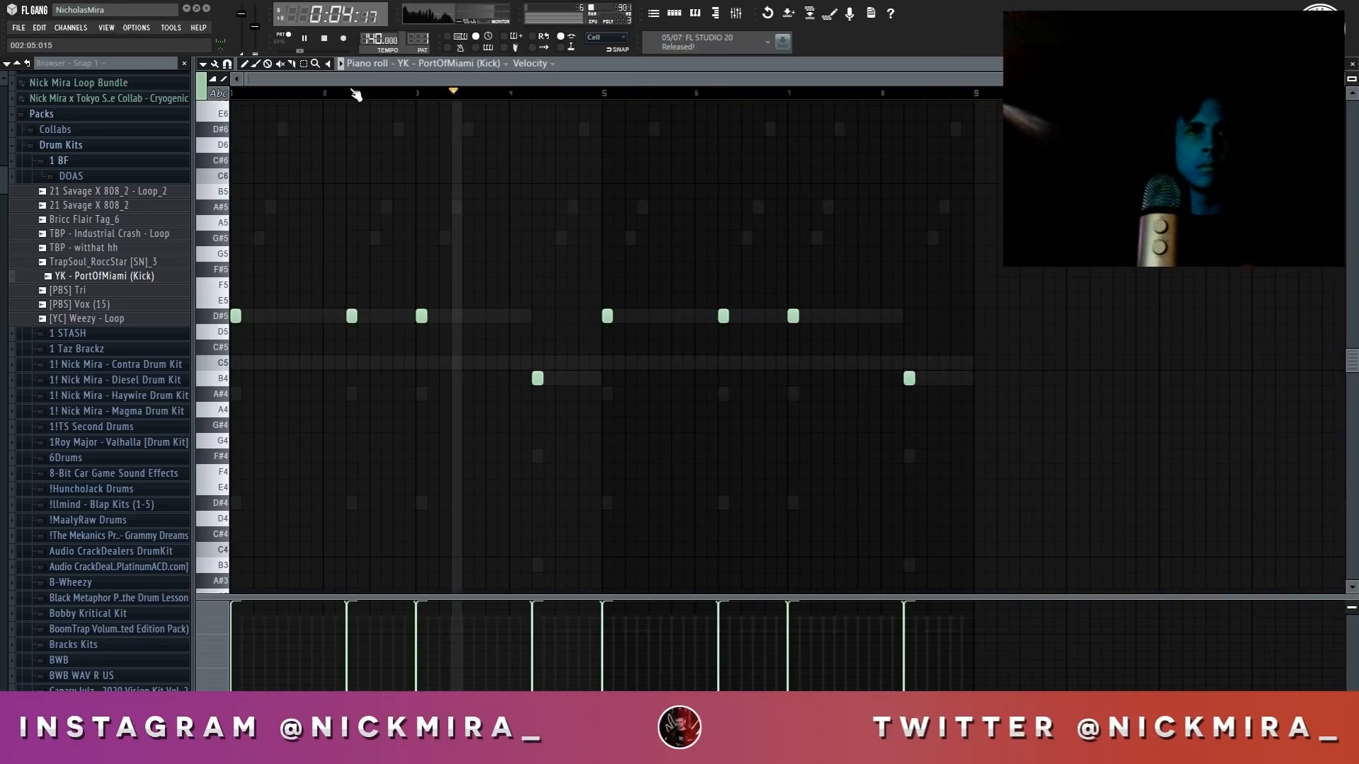
ctrl+click(224, 317)
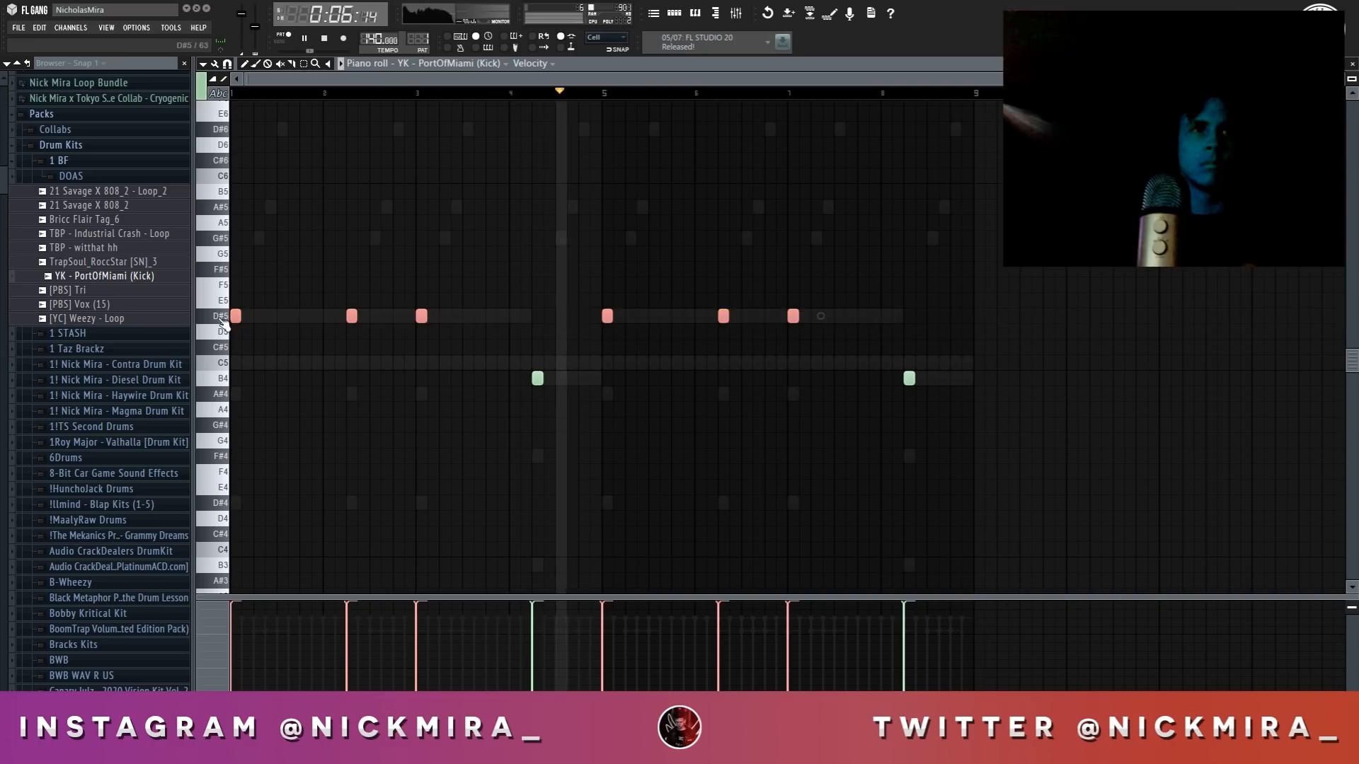
key(space)
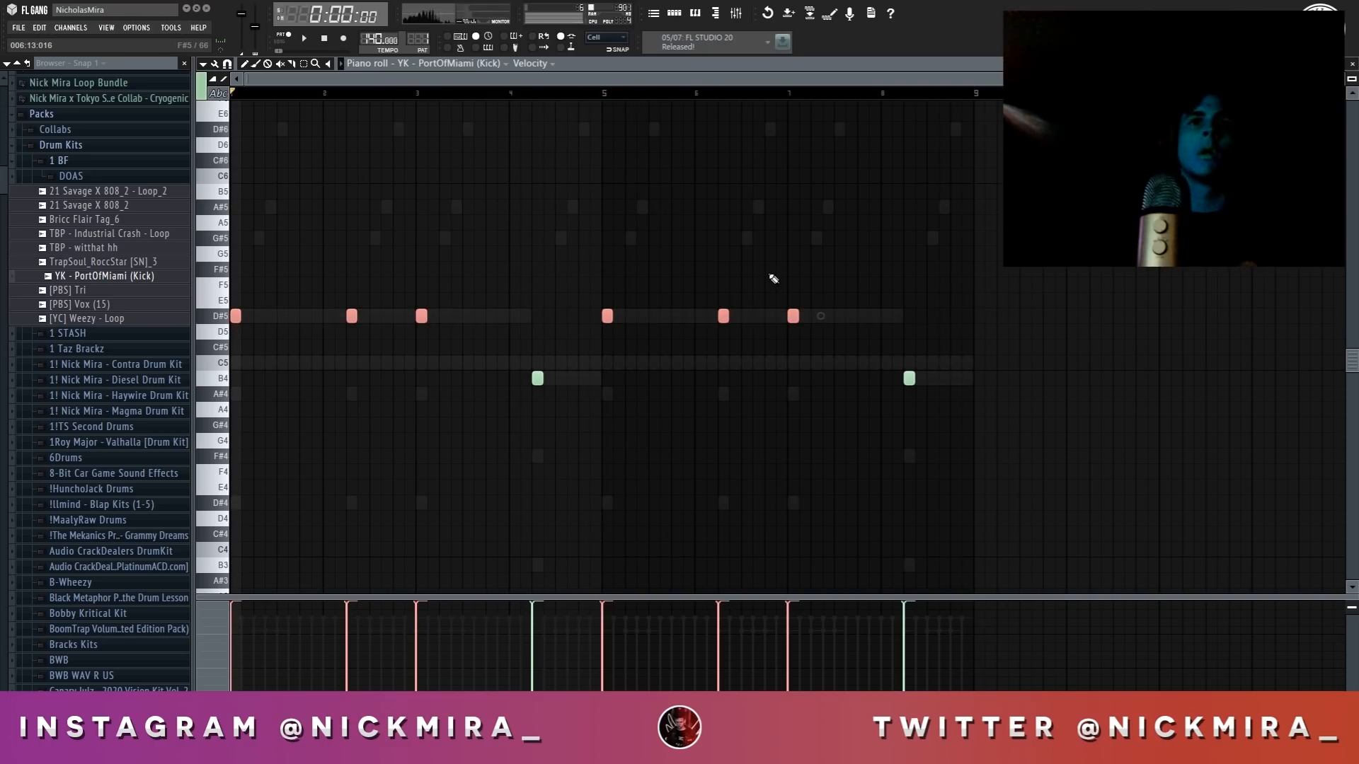
key(Down)
key(Down)
key(Down)
key(Down)
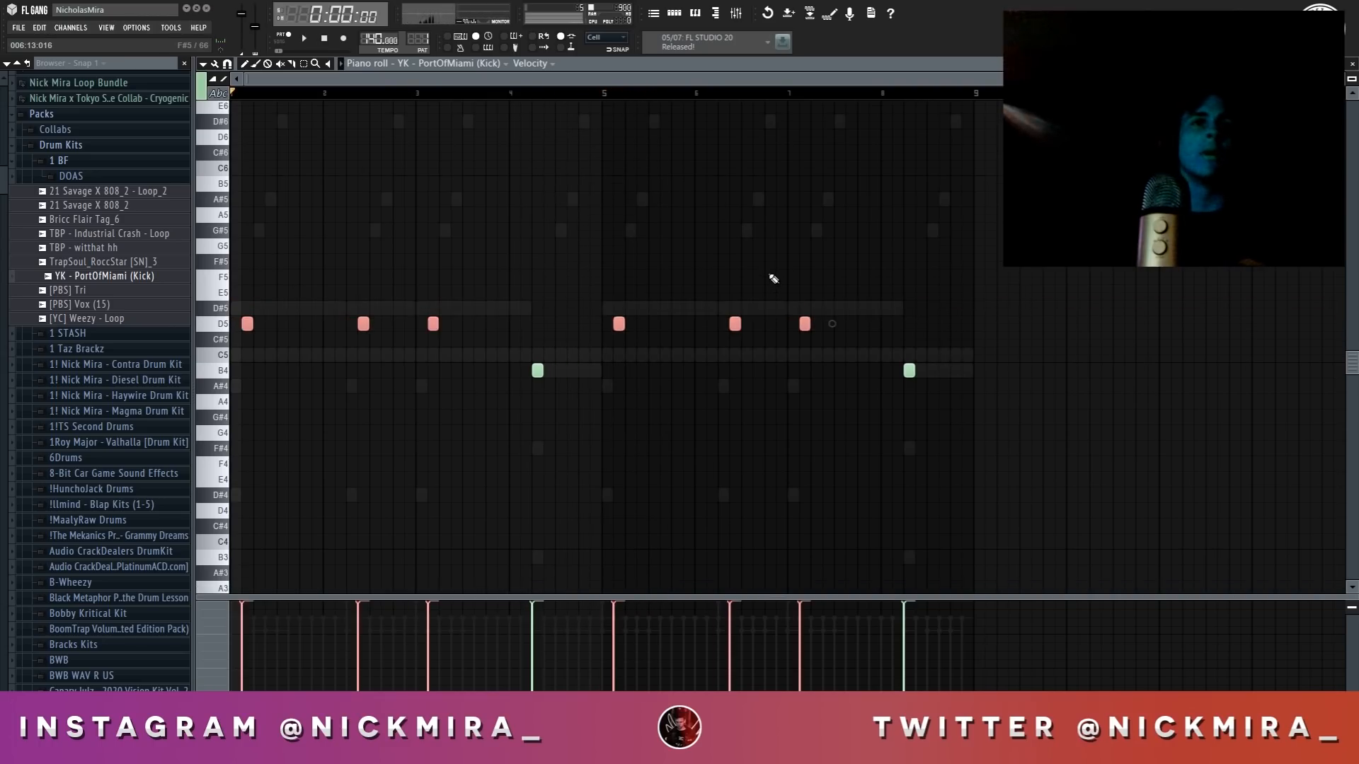
Lower all kick notes by one semitone to A#4, deselect them, and close the piano roll
key(ctrl+a)
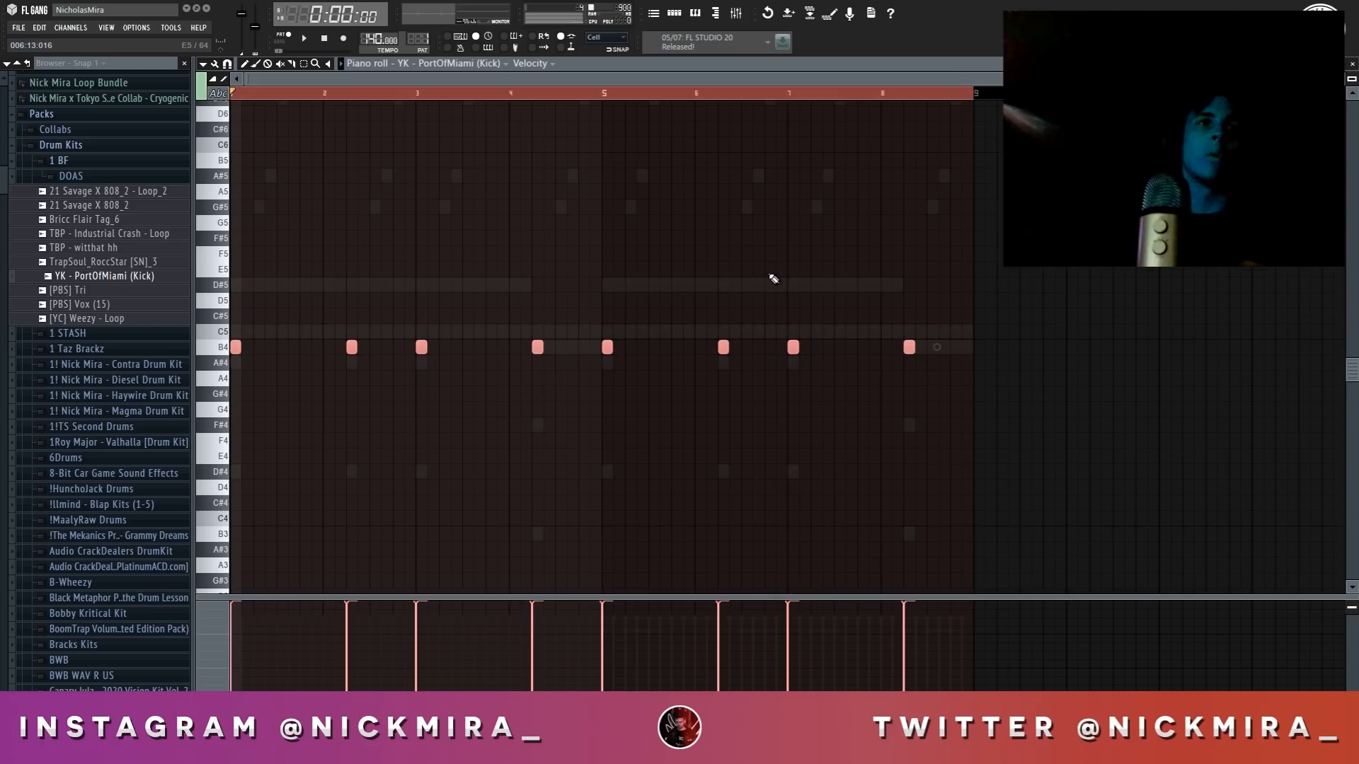
key(Down)
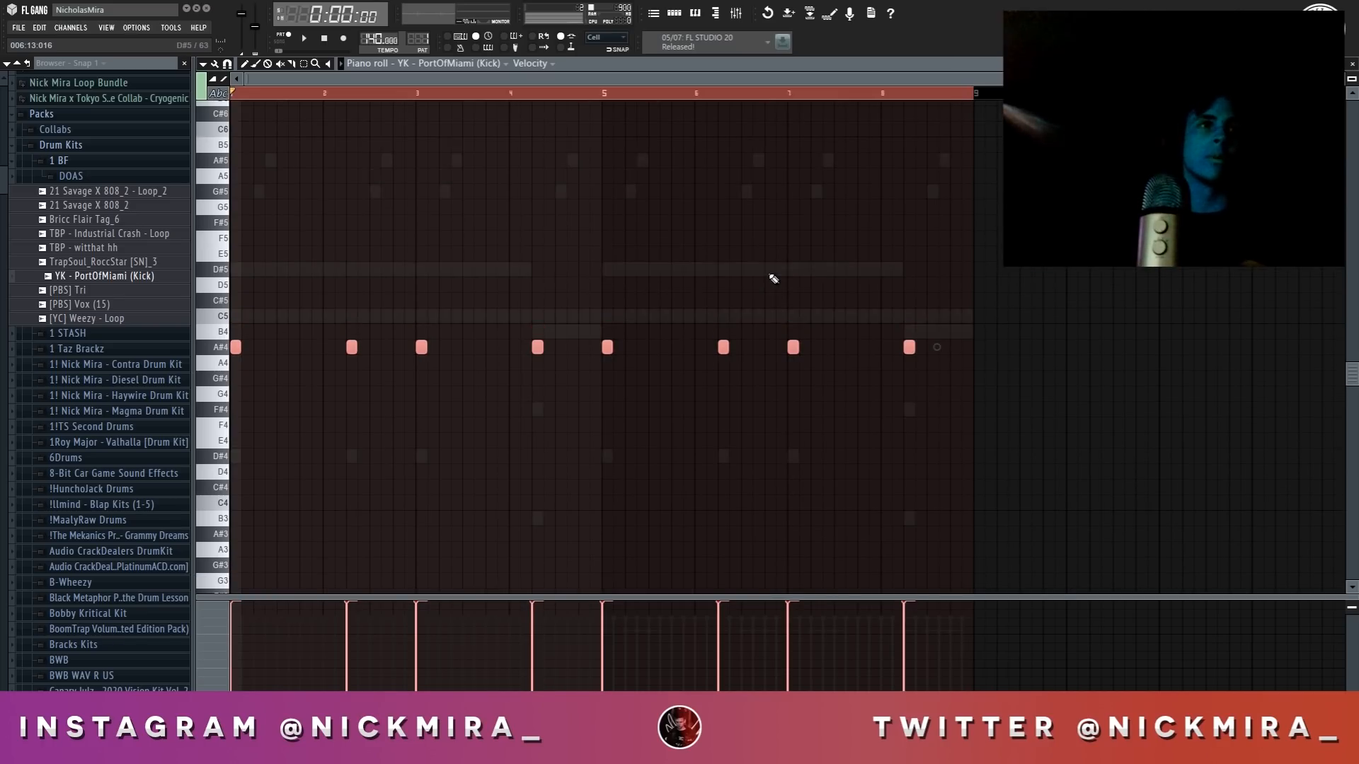
key(ctrl+d)
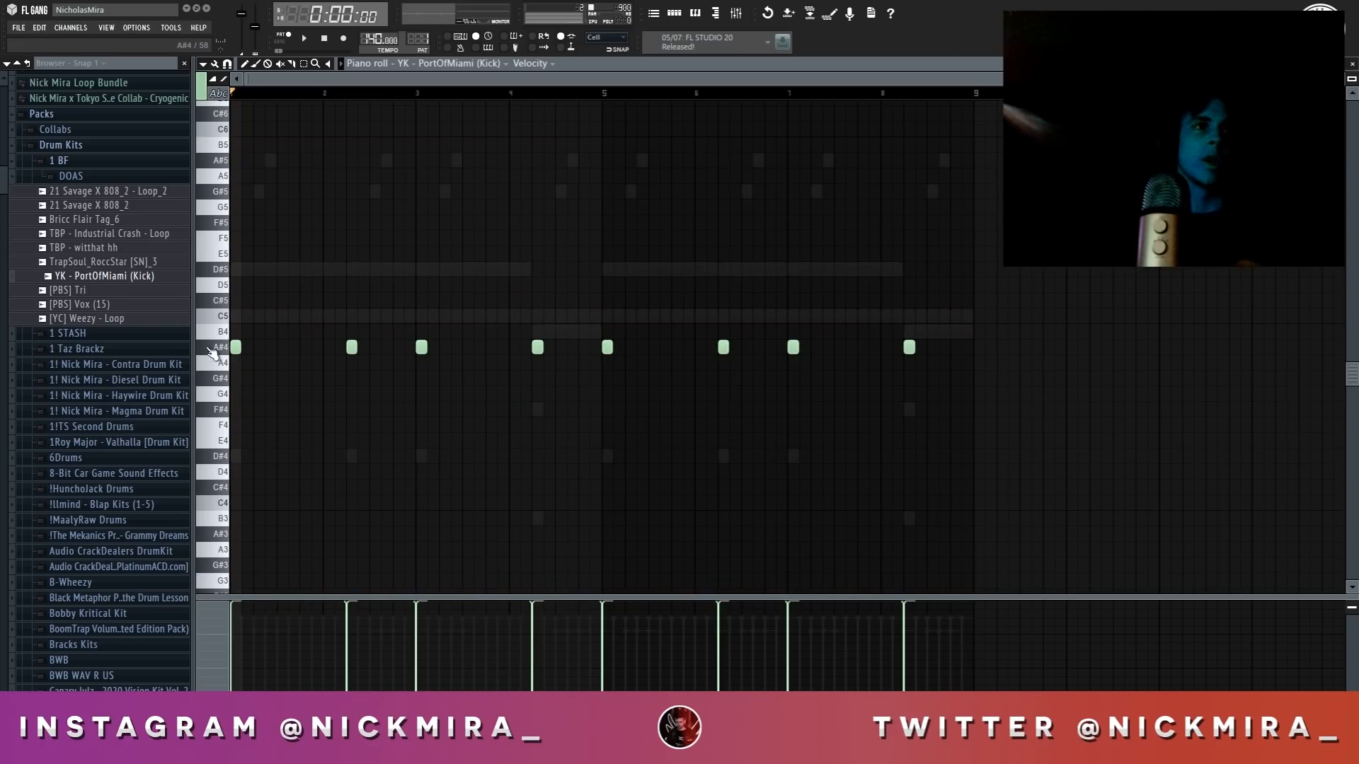
key(ctrl+a)
key(ctrl+d)
key(Escape)
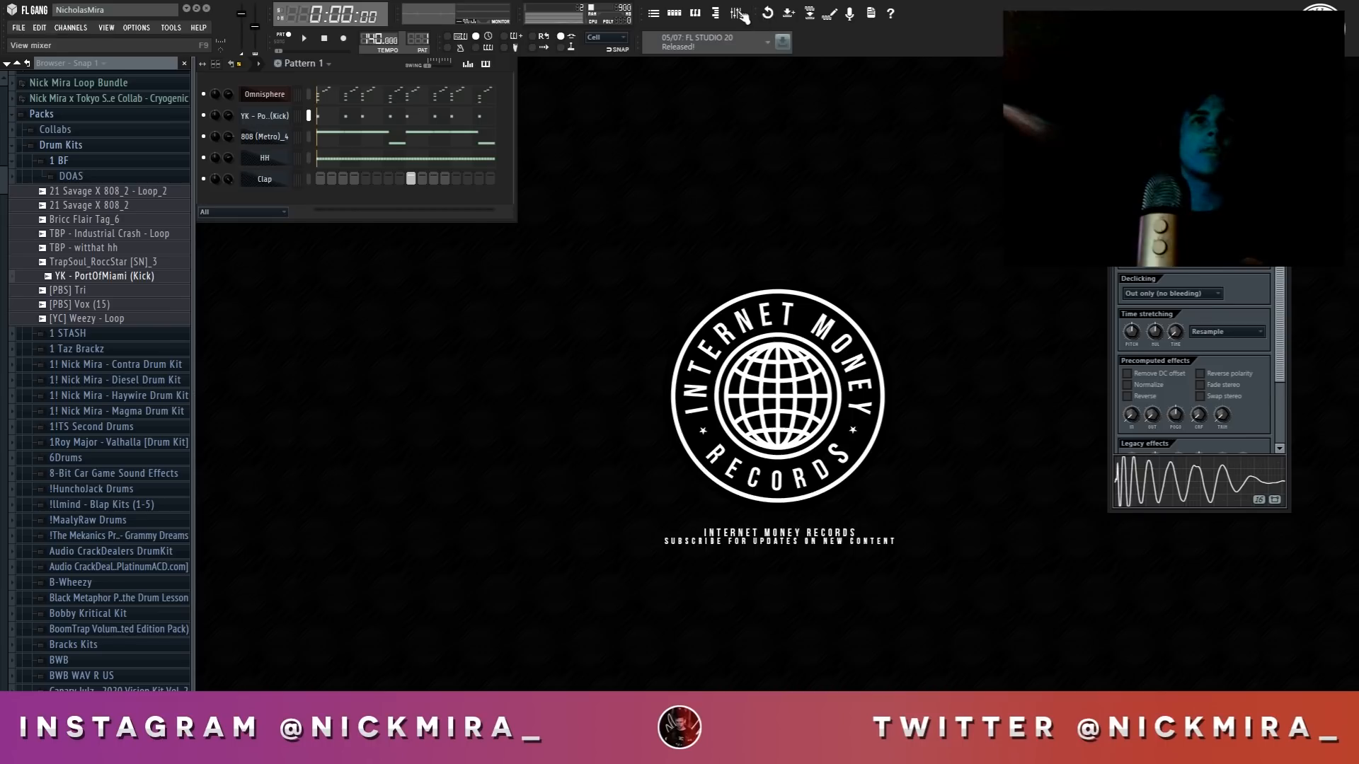
Route the kick and 808 channels to consecutive mixer tracks, starting from Insert 8
click(739, 15)
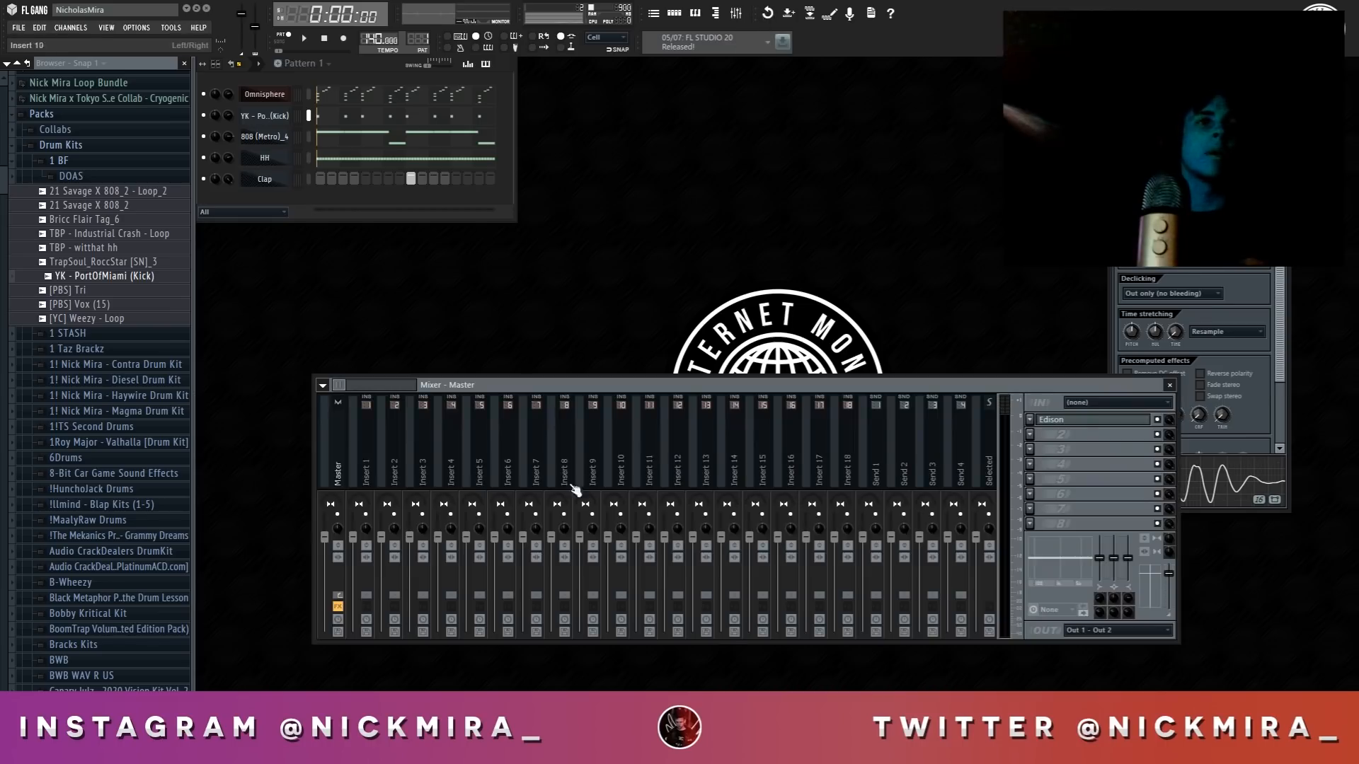
click(388, 431)
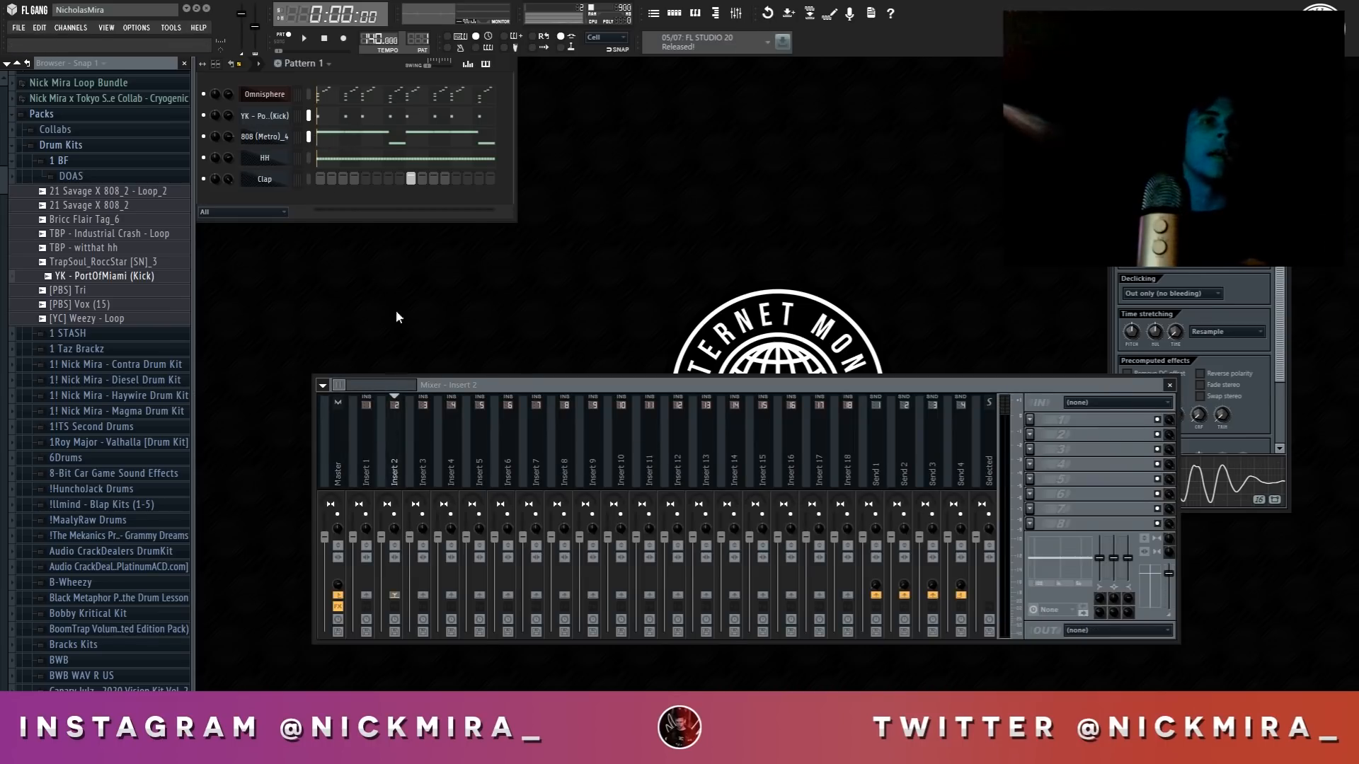
right_click(561, 433)
mouse_move(637, 445)
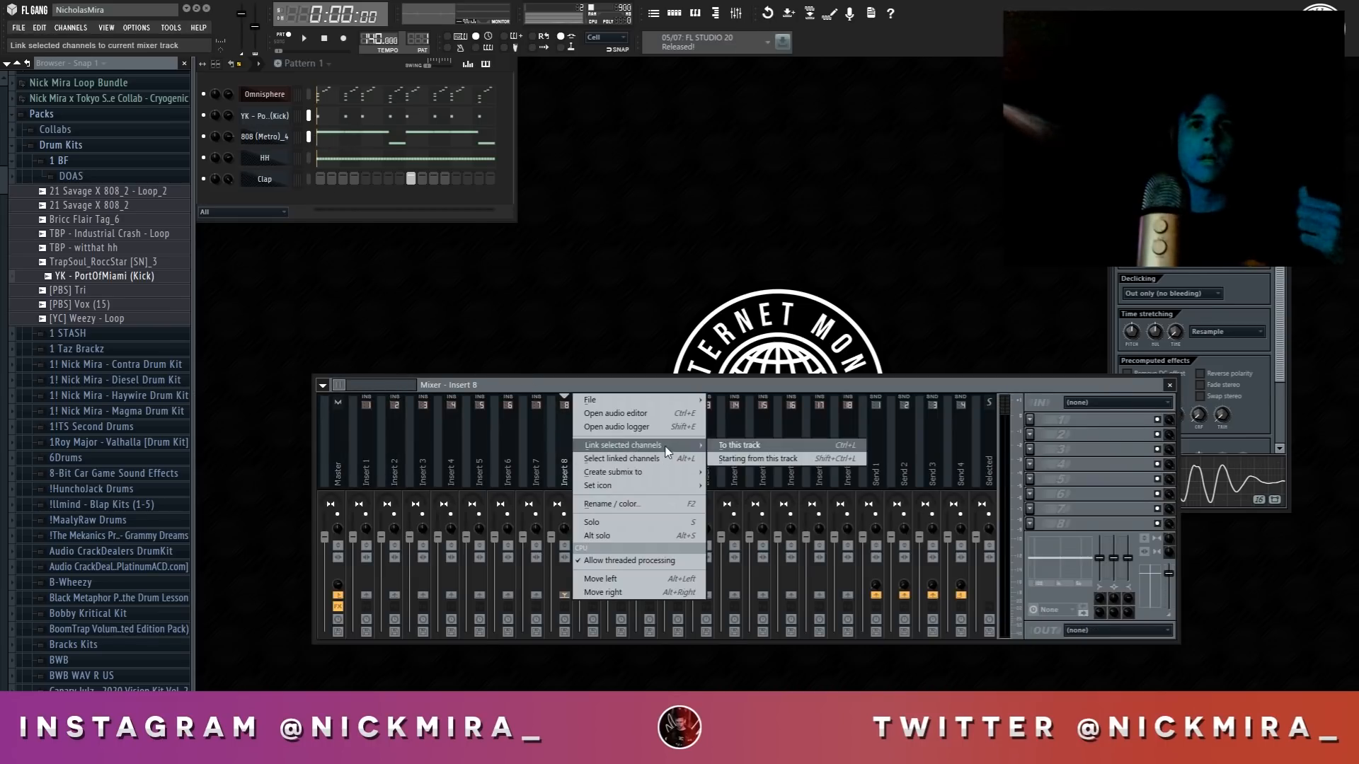
click(729, 460)
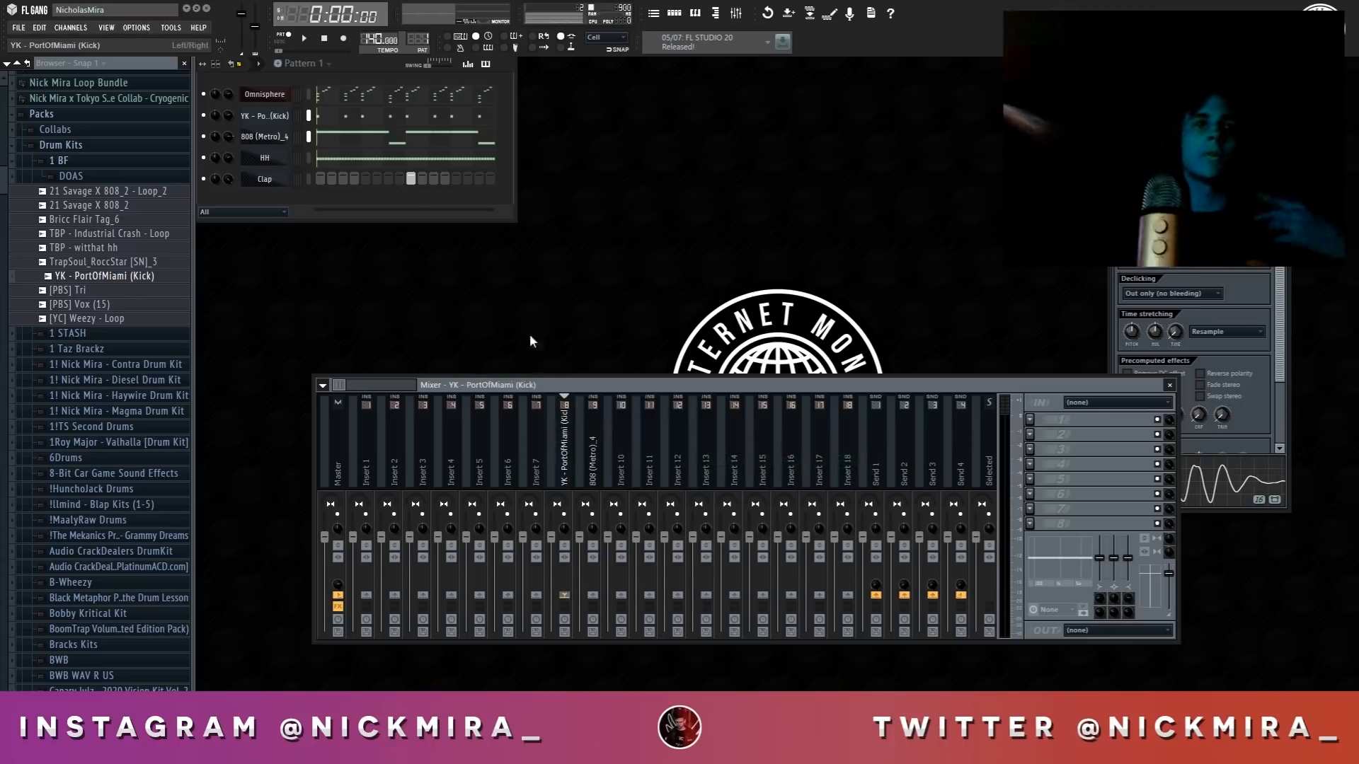
Shorten all kick notes in the piano roll to half their length, deselect them, and close the piano roll
click(464, 120)
scroll(484, 93, down, 6)
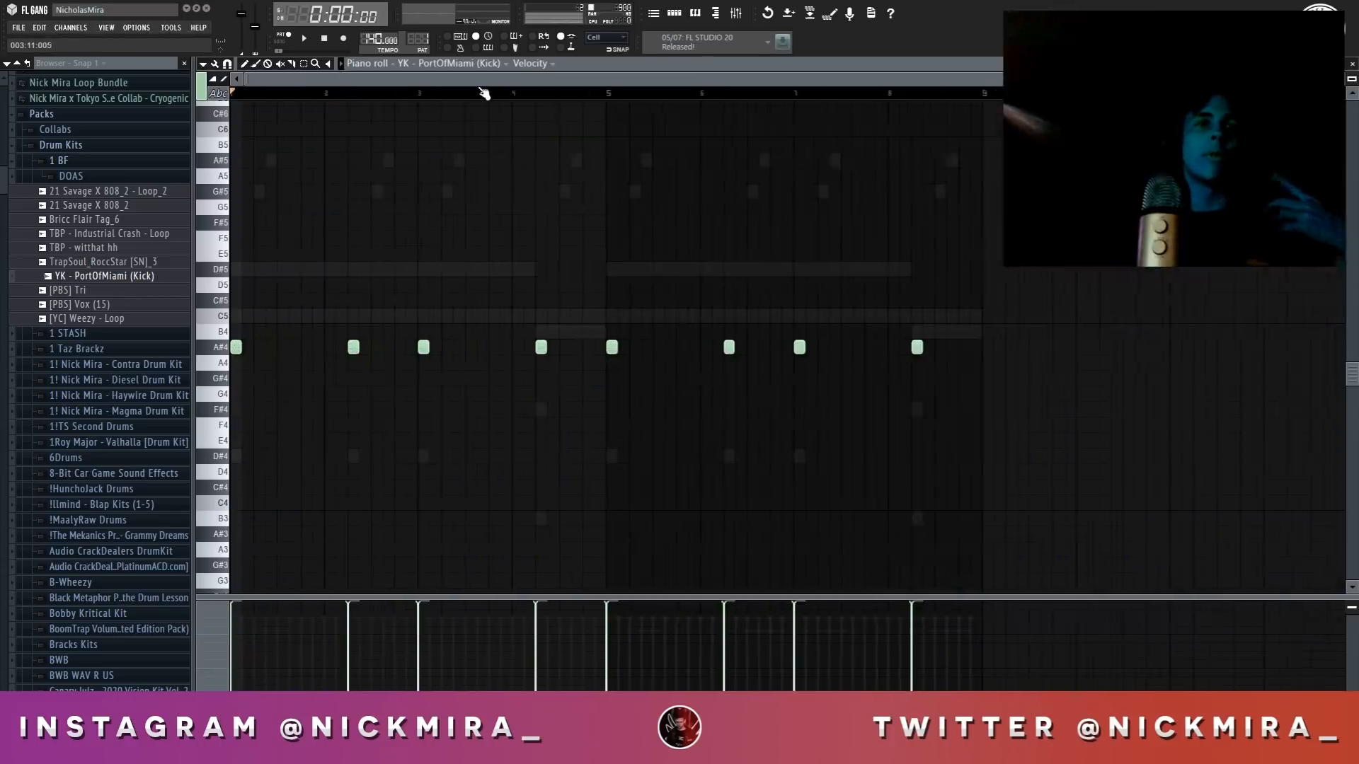
scroll(484, 94, up, 4)
scroll(484, 94, down, 3)
scroll(482, 92, up, 4)
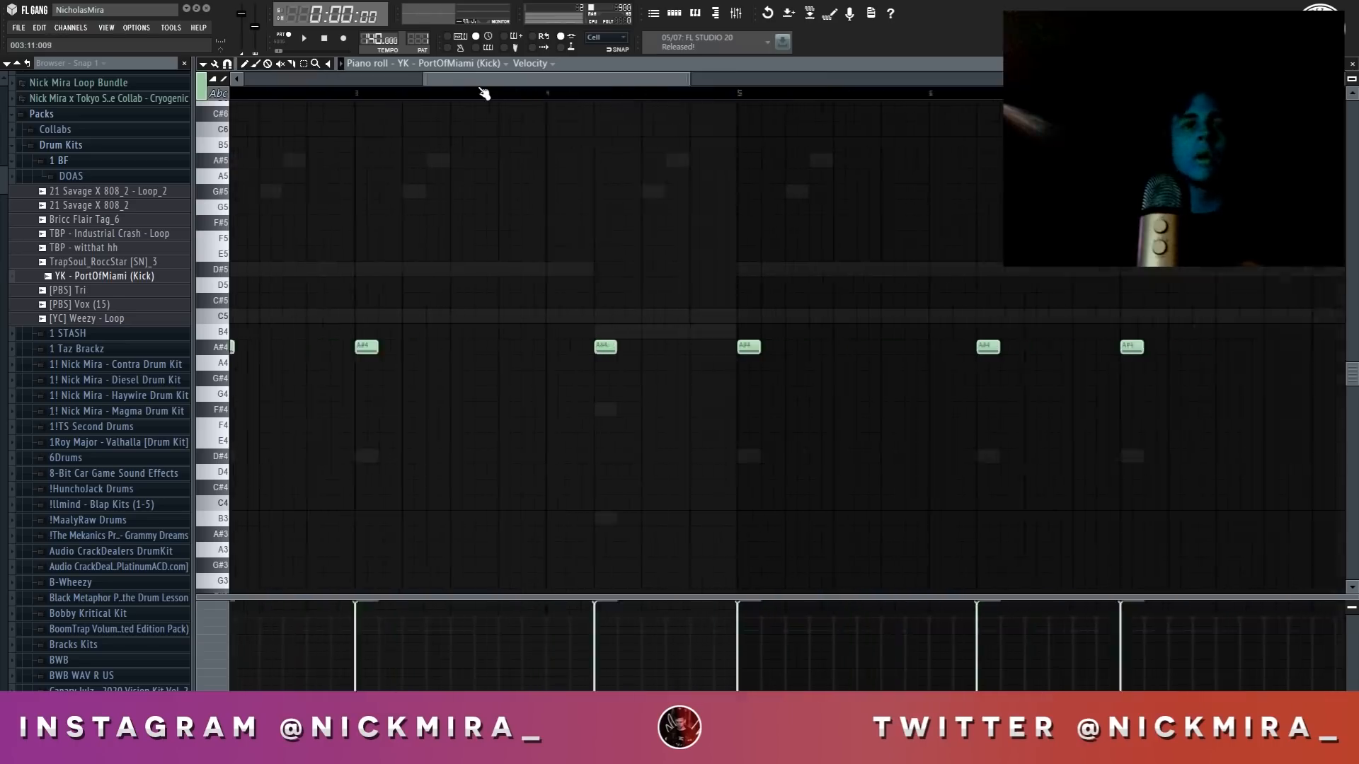
key(ctrl+a)
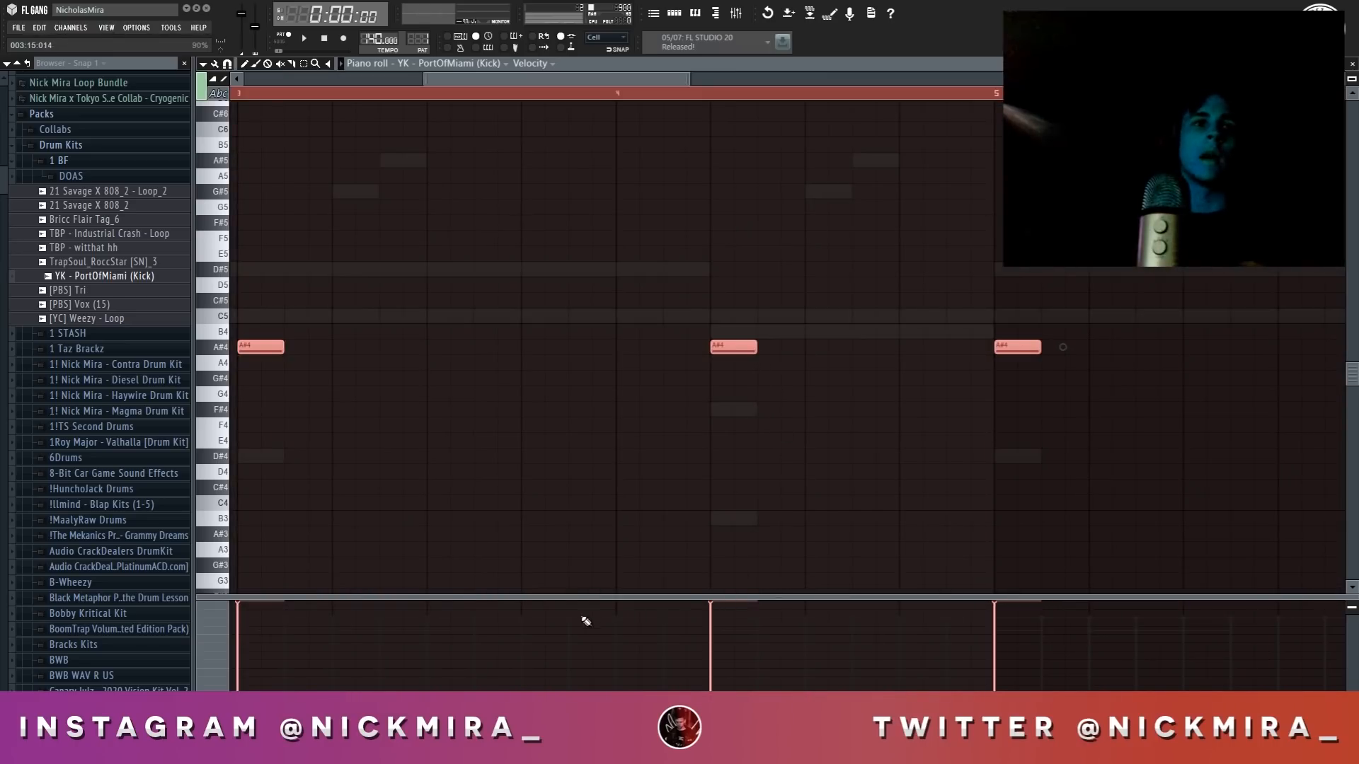
drag(788, 364, 756, 366)
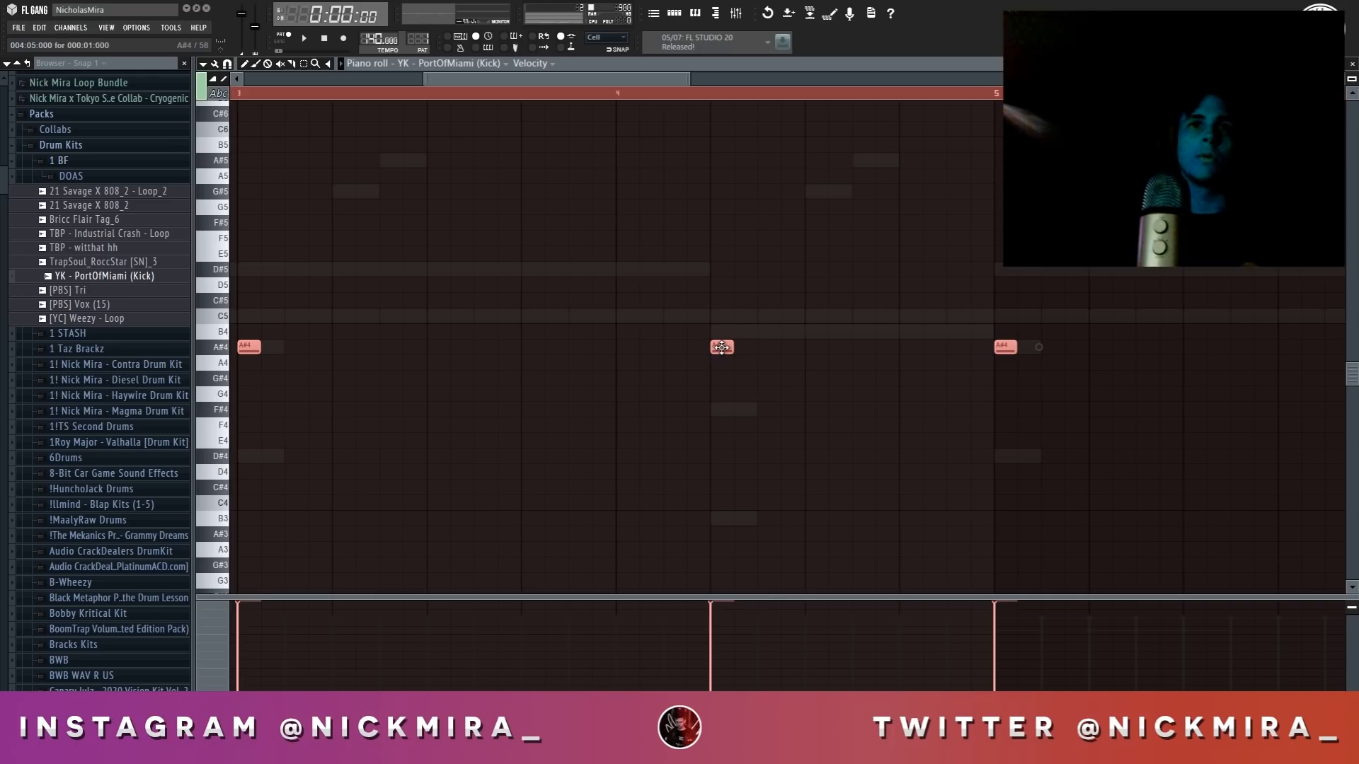
scroll(721, 347, down, 4)
key(ctrl+d)
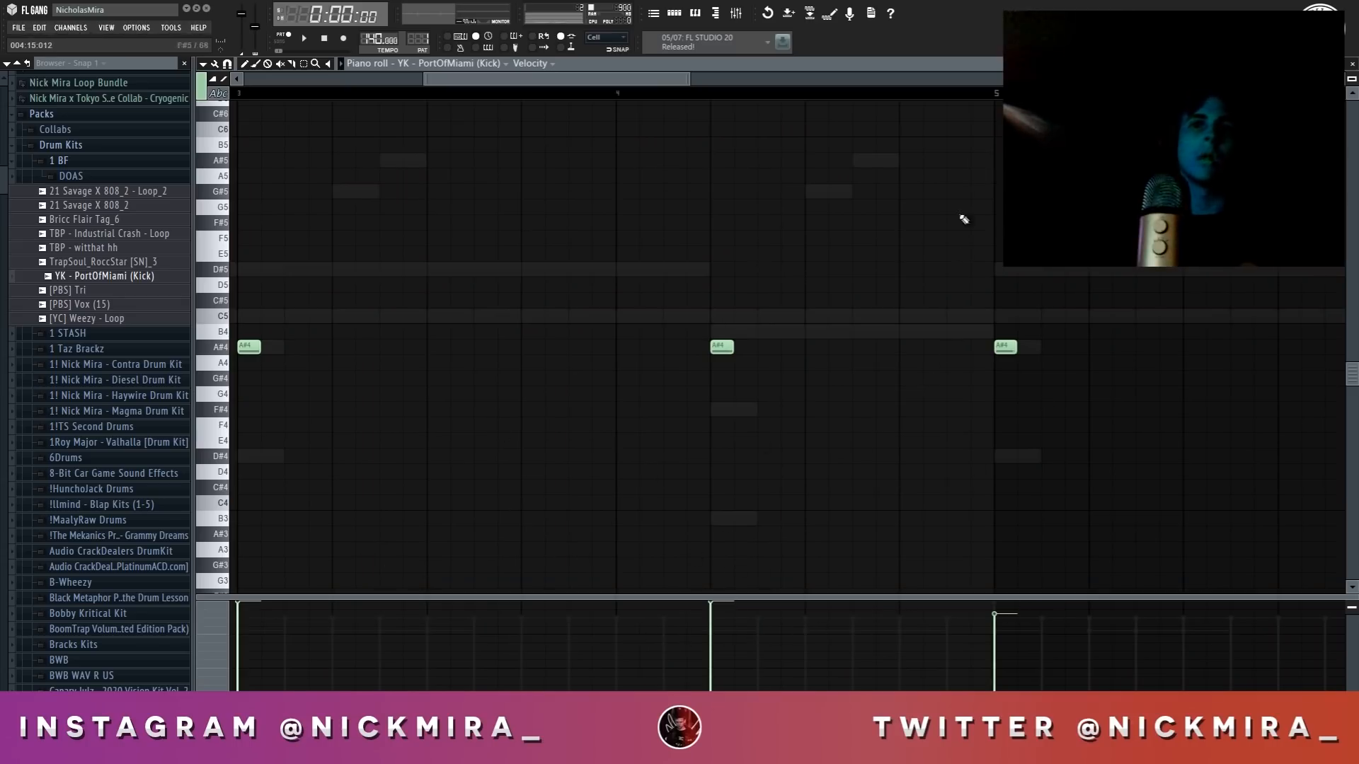
key(F7)
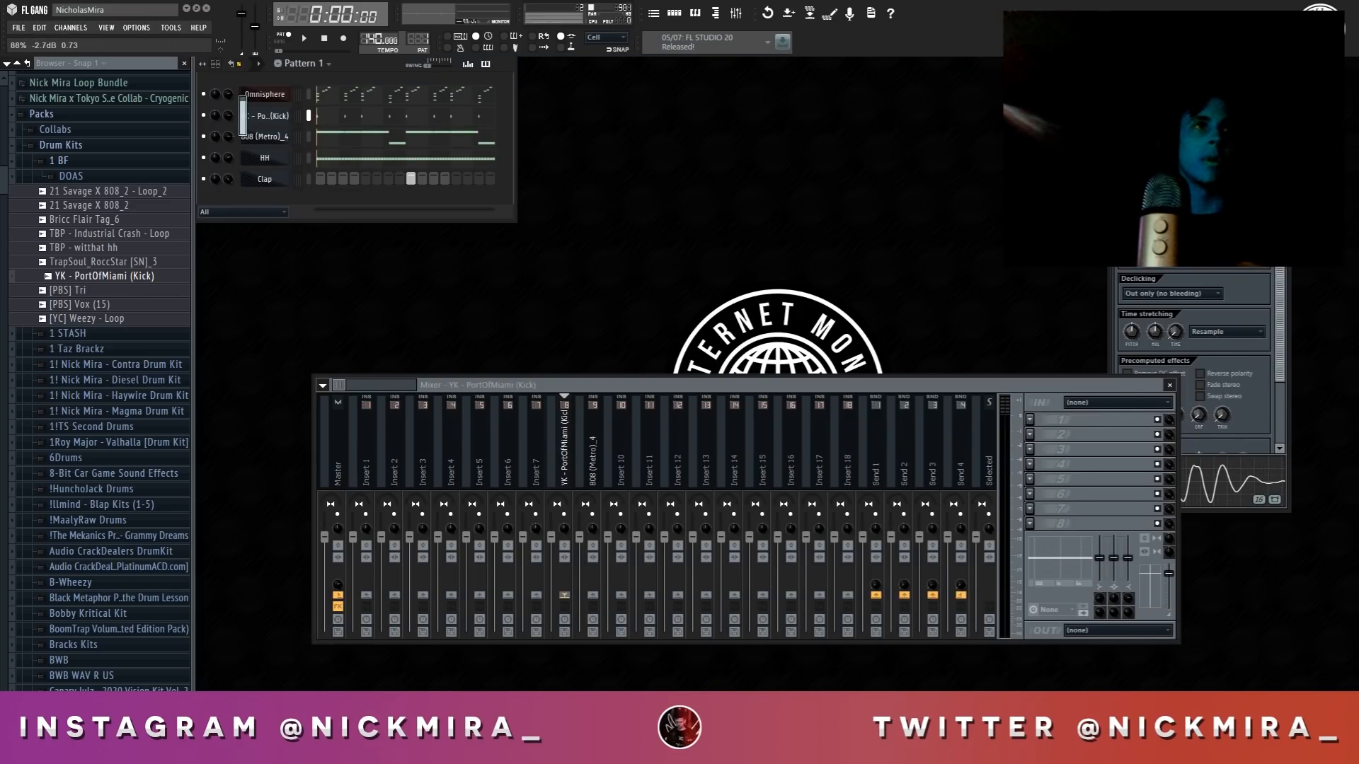
Set the kick channel's volume to about 88% while auditioning the pattern
key(space)
drag(229, 114, 230, 120)
key(space)
Load Fruity Parametric EQ 2 into effect slot 3 of the kick's mixer track
click(571, 410)
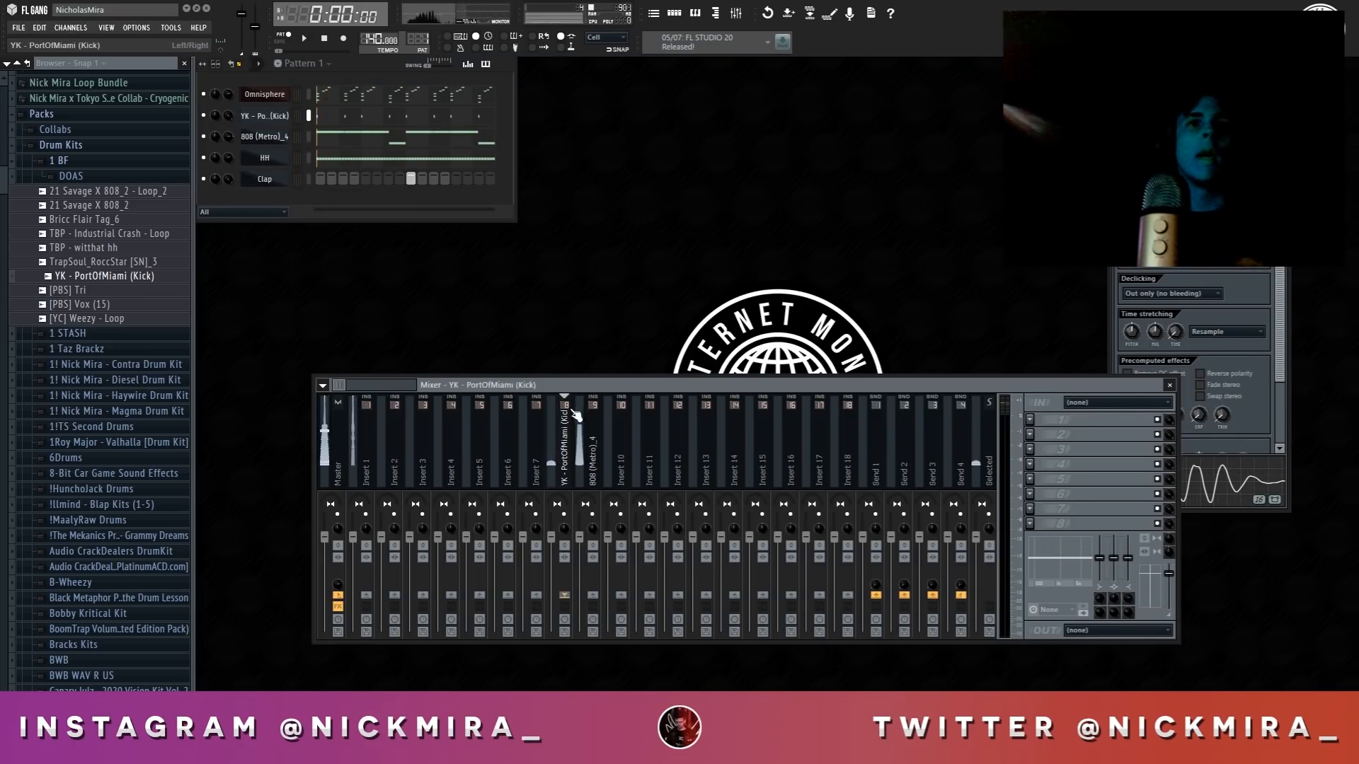
click(1037, 456)
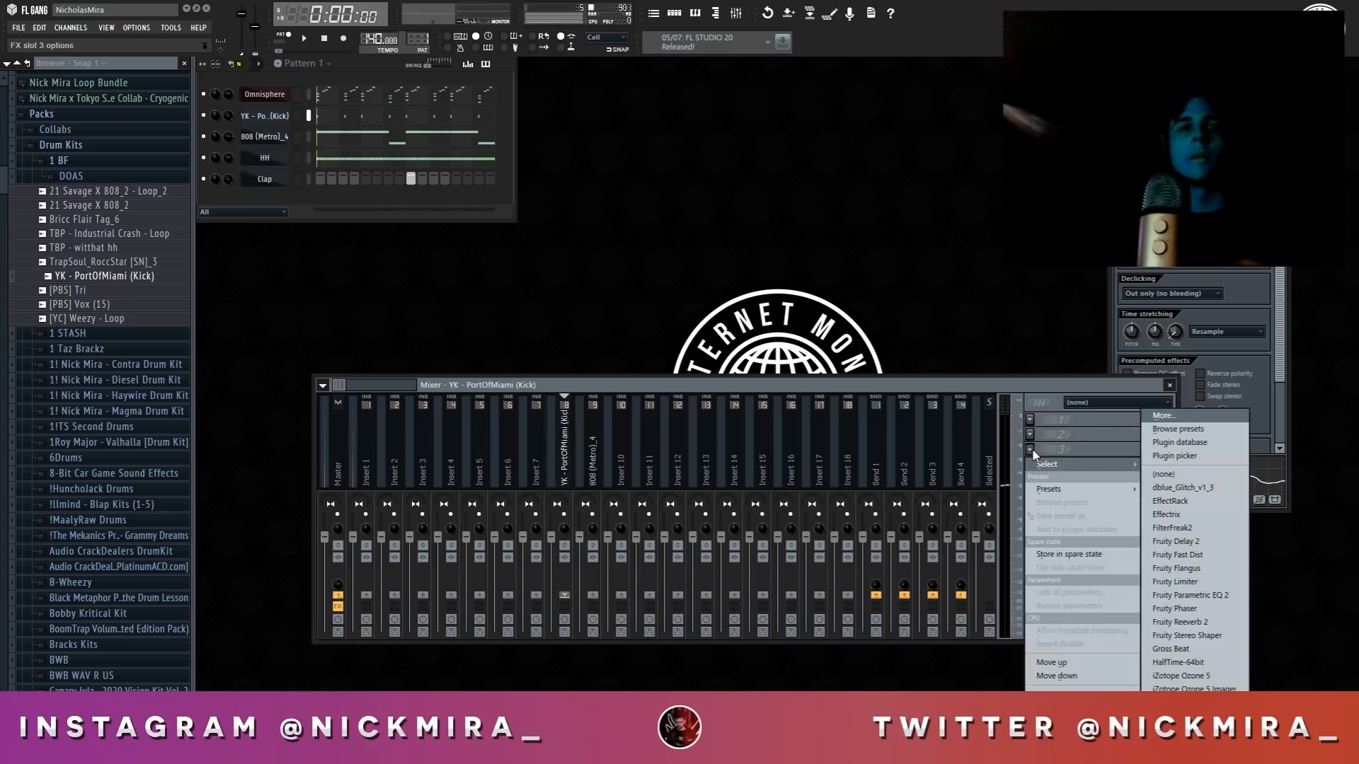
click(1193, 595)
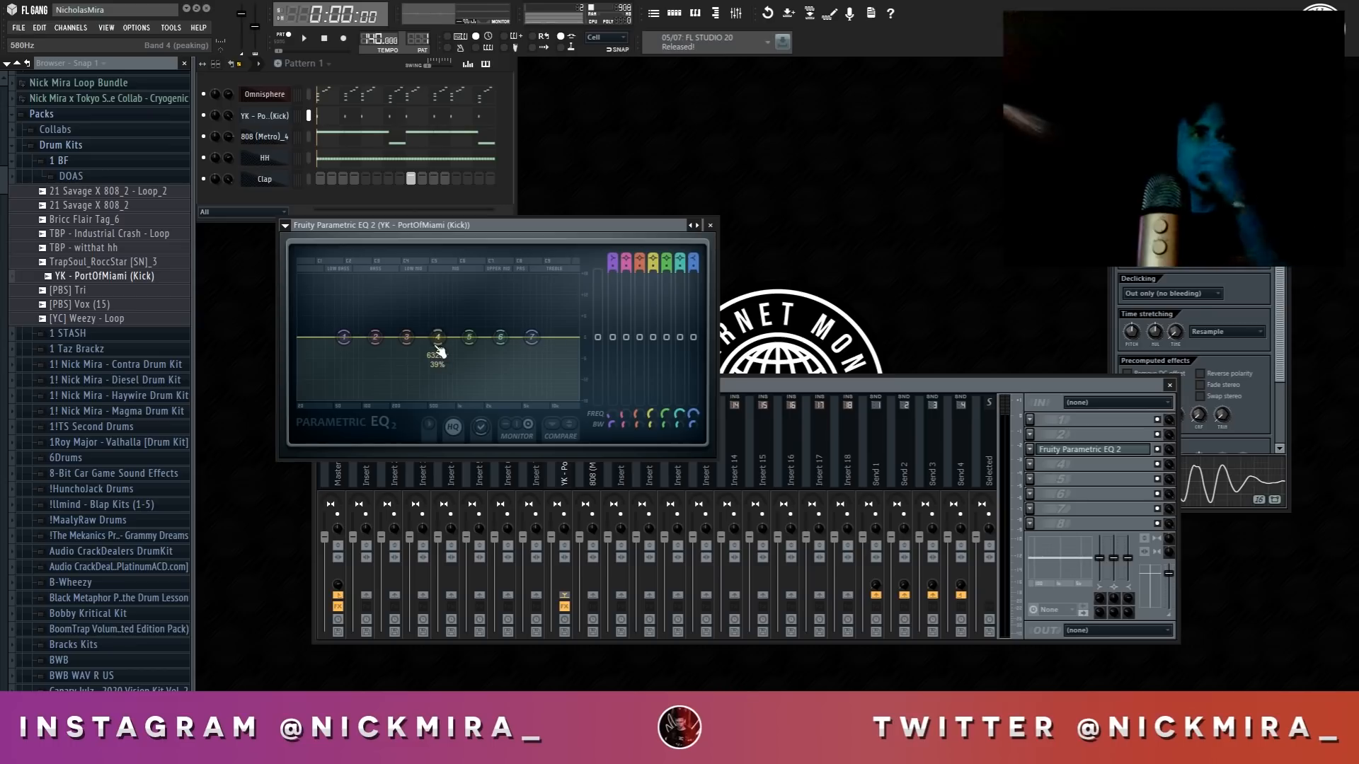
Try cutting the kick's lows with EQ bands 2 and 3, listen to the result, and restore the Default preset
drag(406, 337, 336, 363)
key(space)
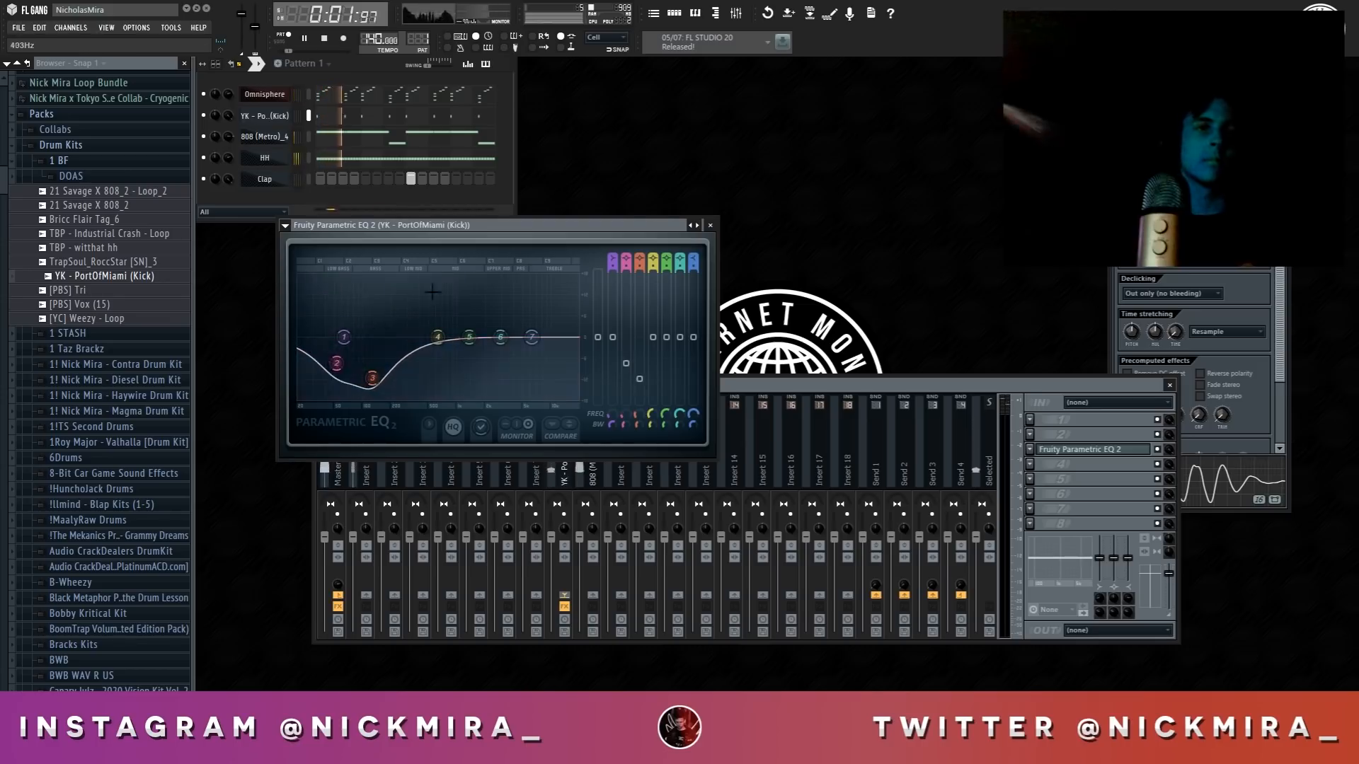
drag(598, 231, 622, 273)
key(space)
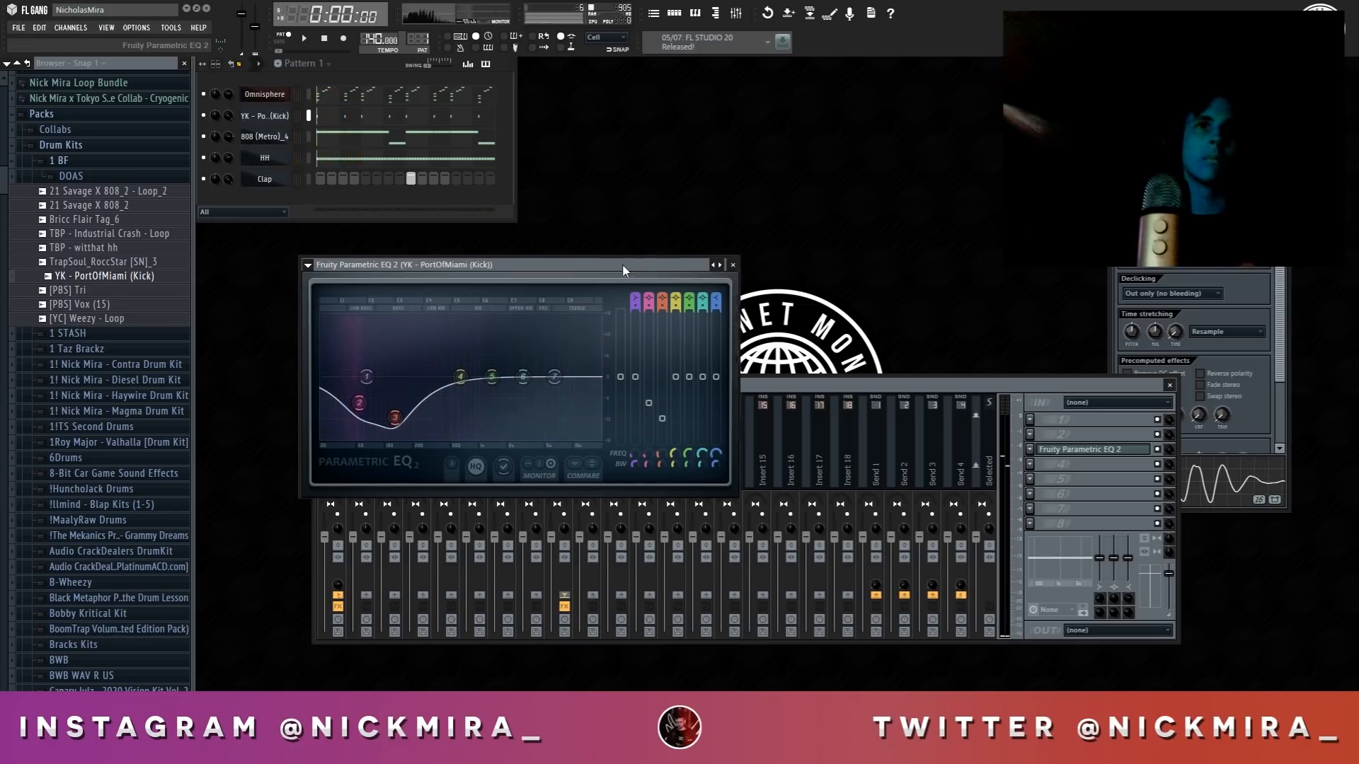
click(731, 322)
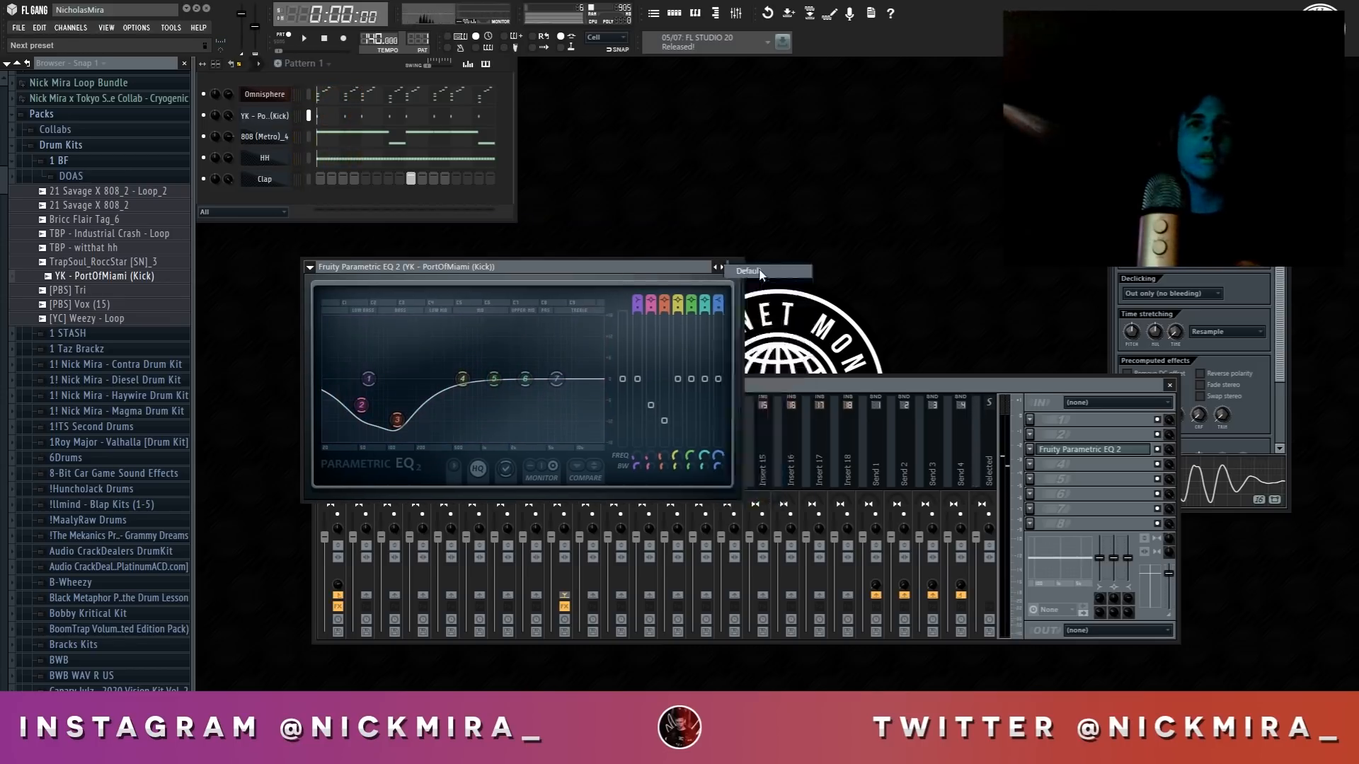
Boost the kick EQ's band 2 by about 2.3 dB at 59 Hz with 24% bandwidth, and slightly raise band 3
drag(394, 379, 369, 372)
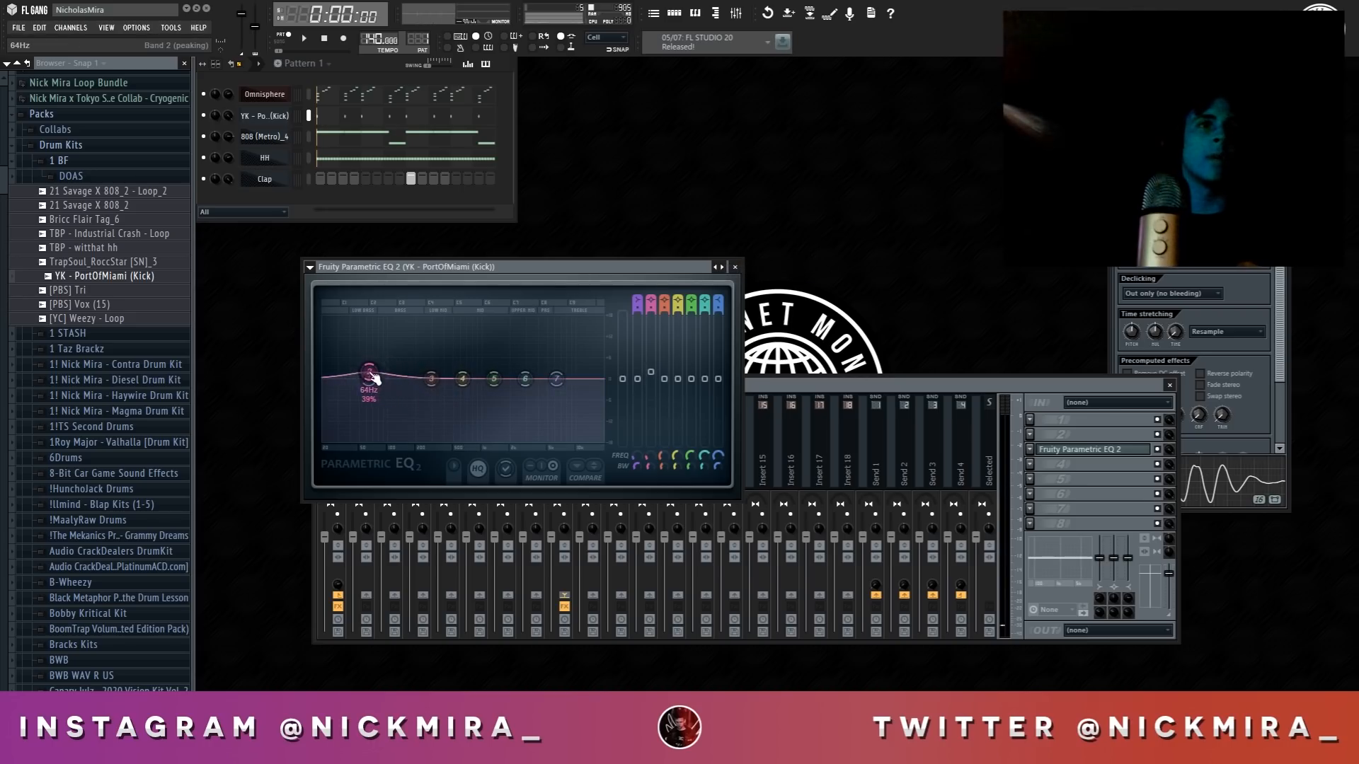
right_click(369, 372)
click(428, 423)
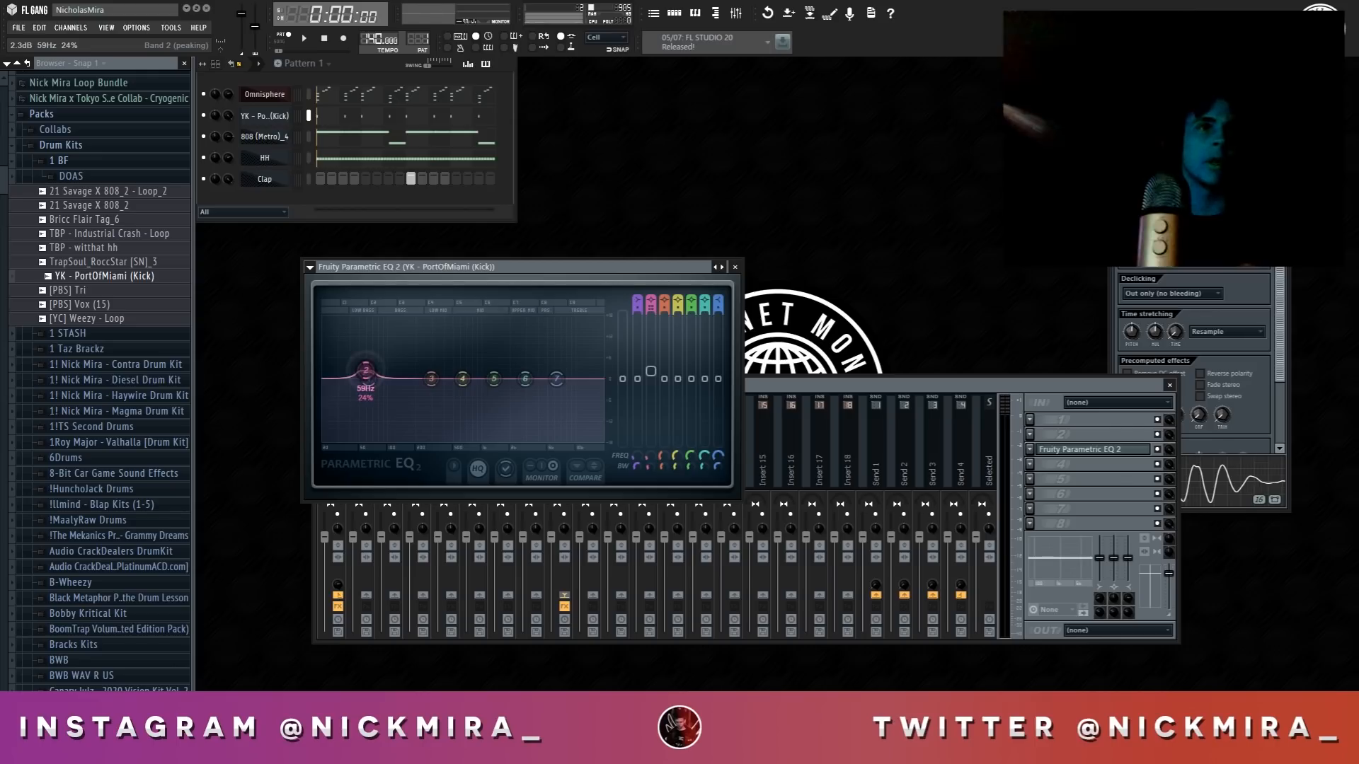
key(space)
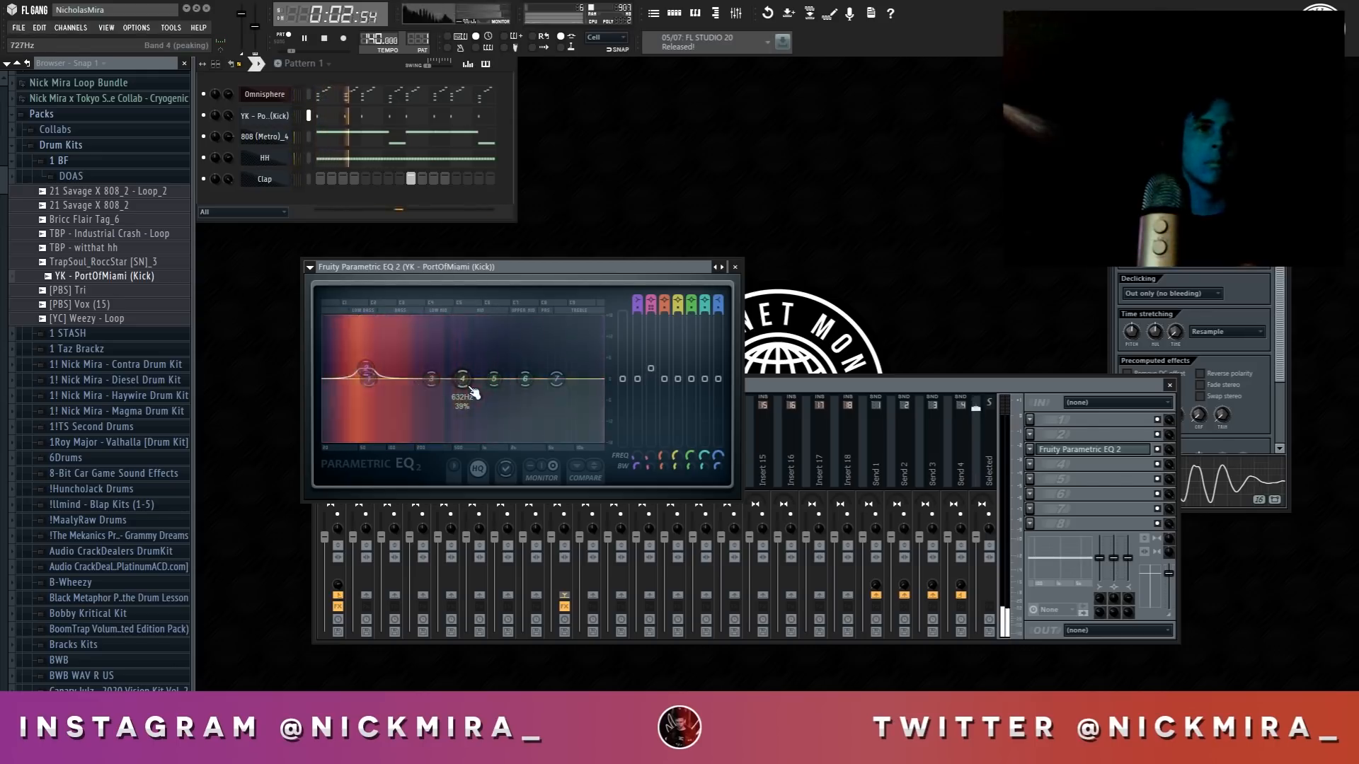
key(space)
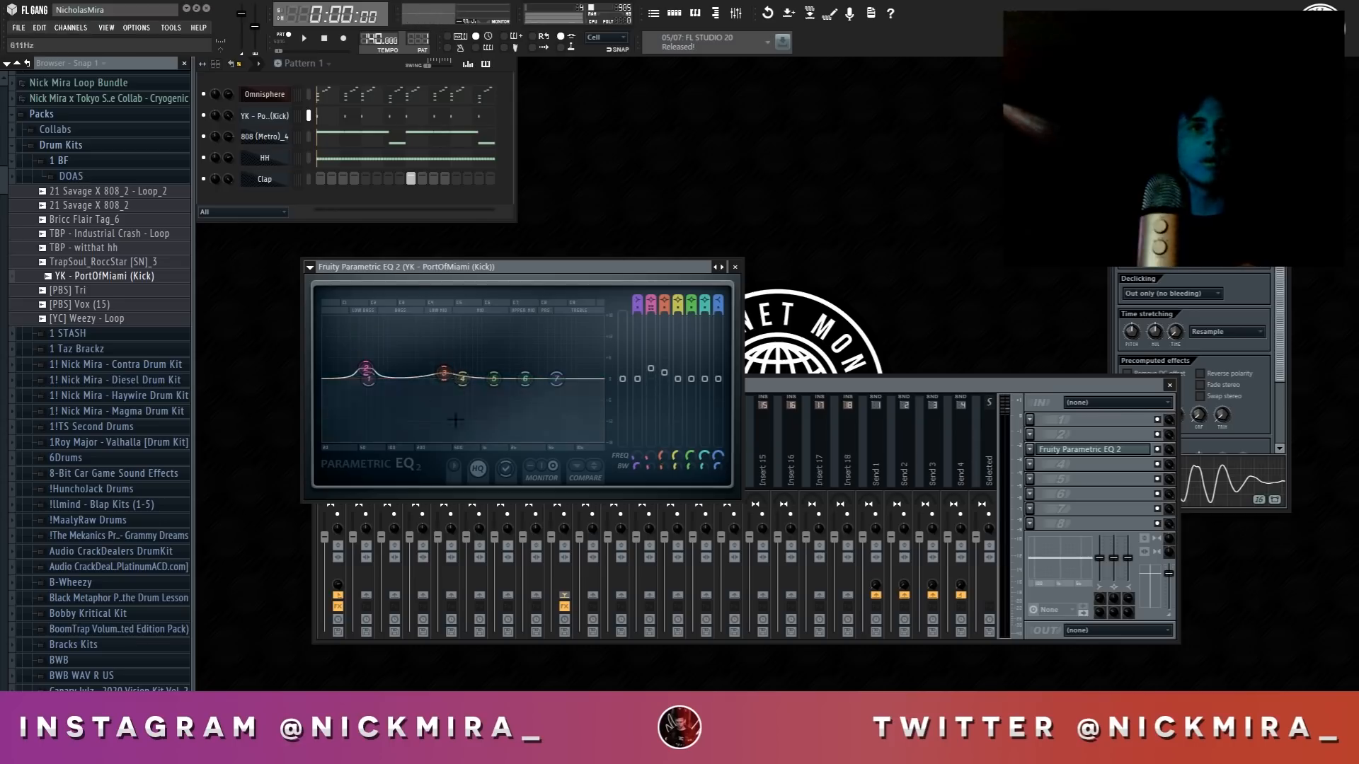
Close the kick EQ and compare the 808 and kick mixer tracks during playback
key(space)
key(Escape)
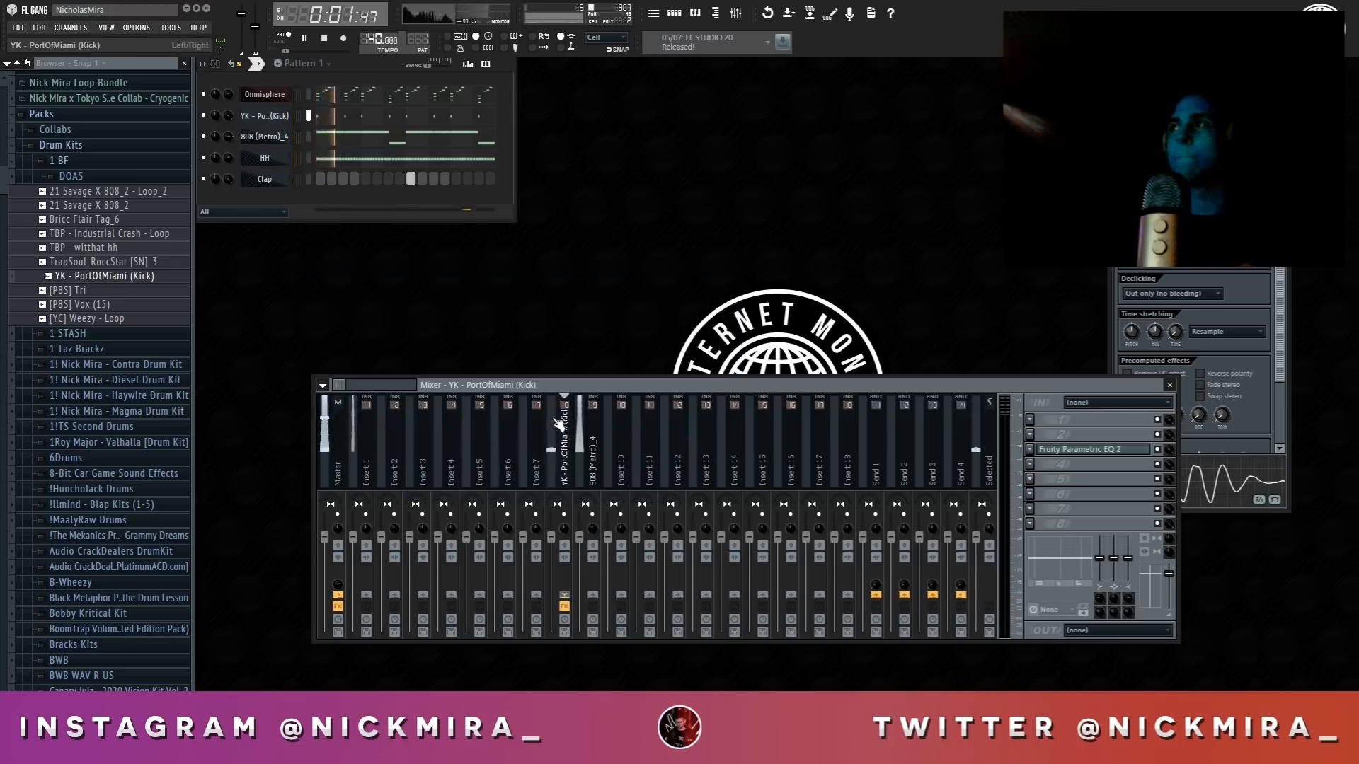
click(598, 466)
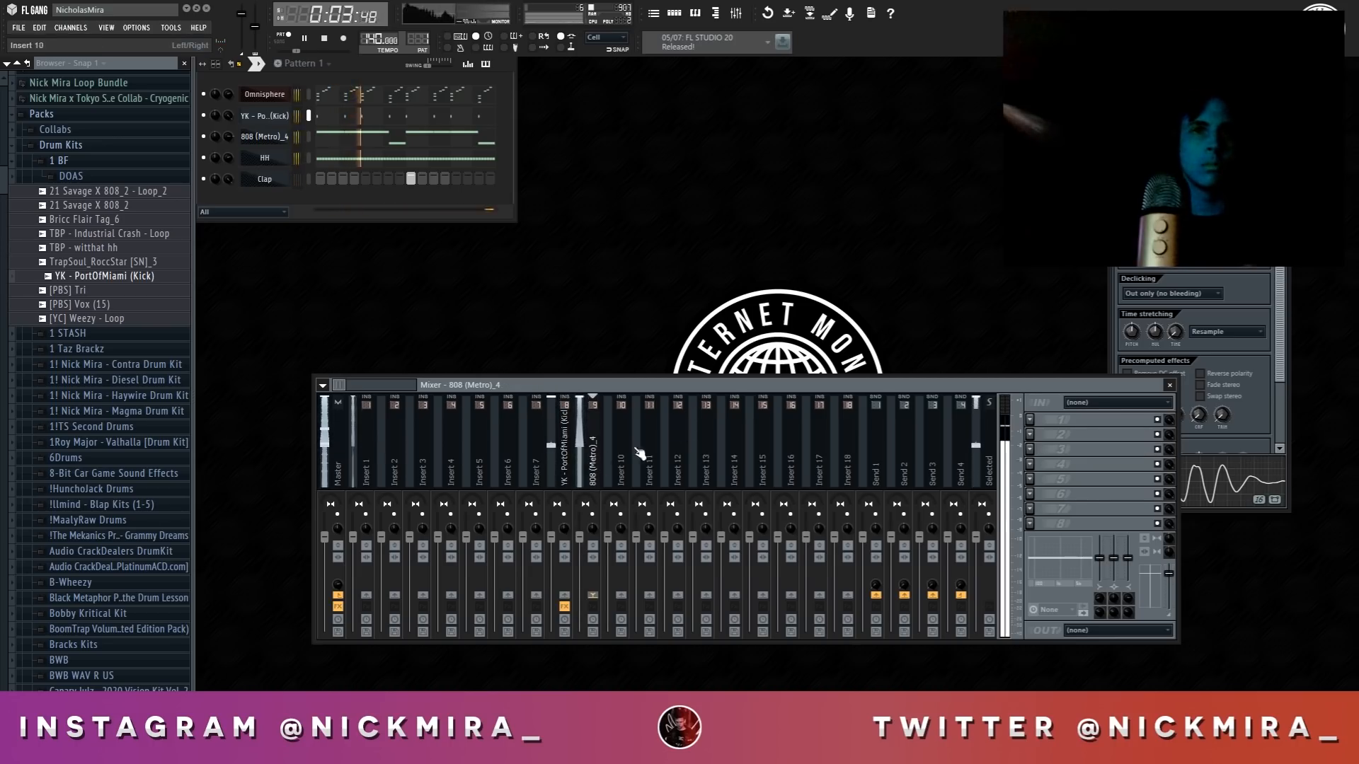
click(568, 437)
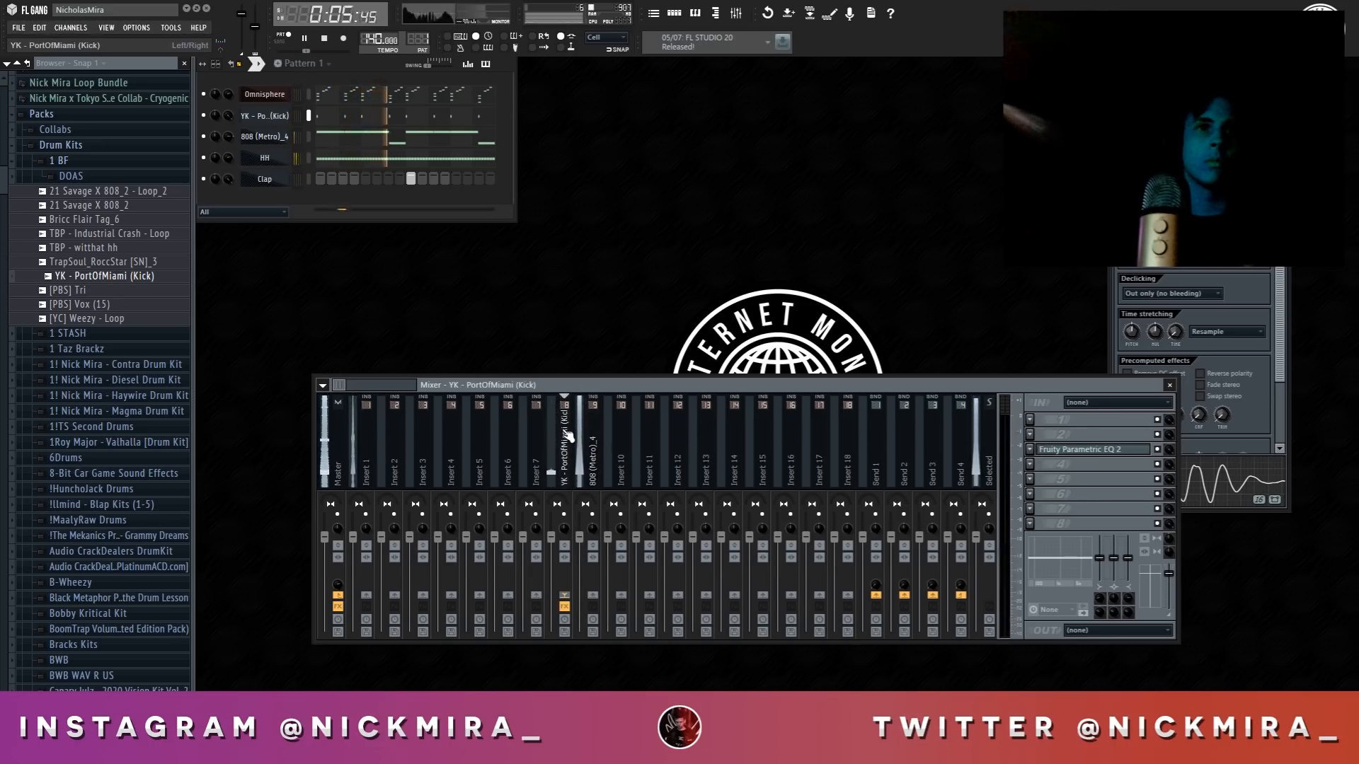
key(space)
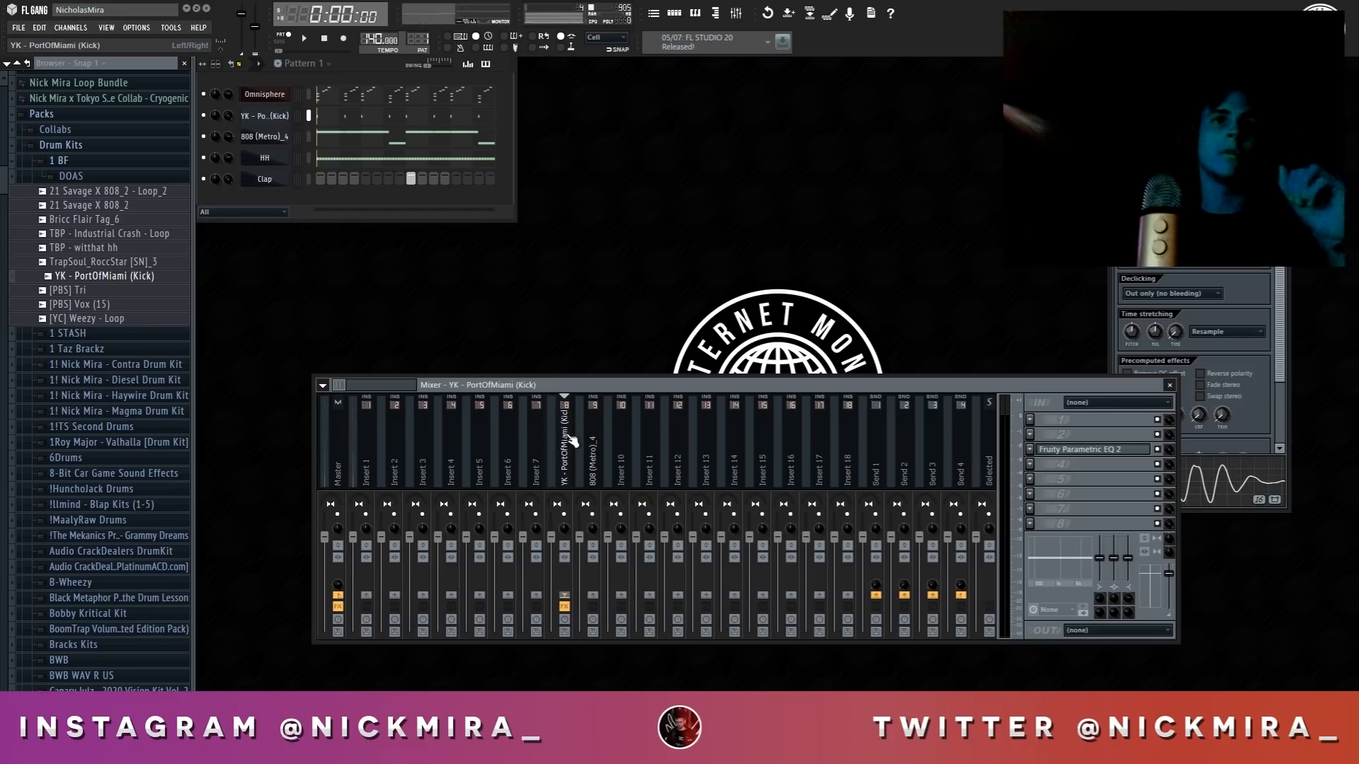
Load Fruity Peak Controller into slot 4 of the kick track, choose its K808 preset, and move its window clear of the mixer
click(1031, 465)
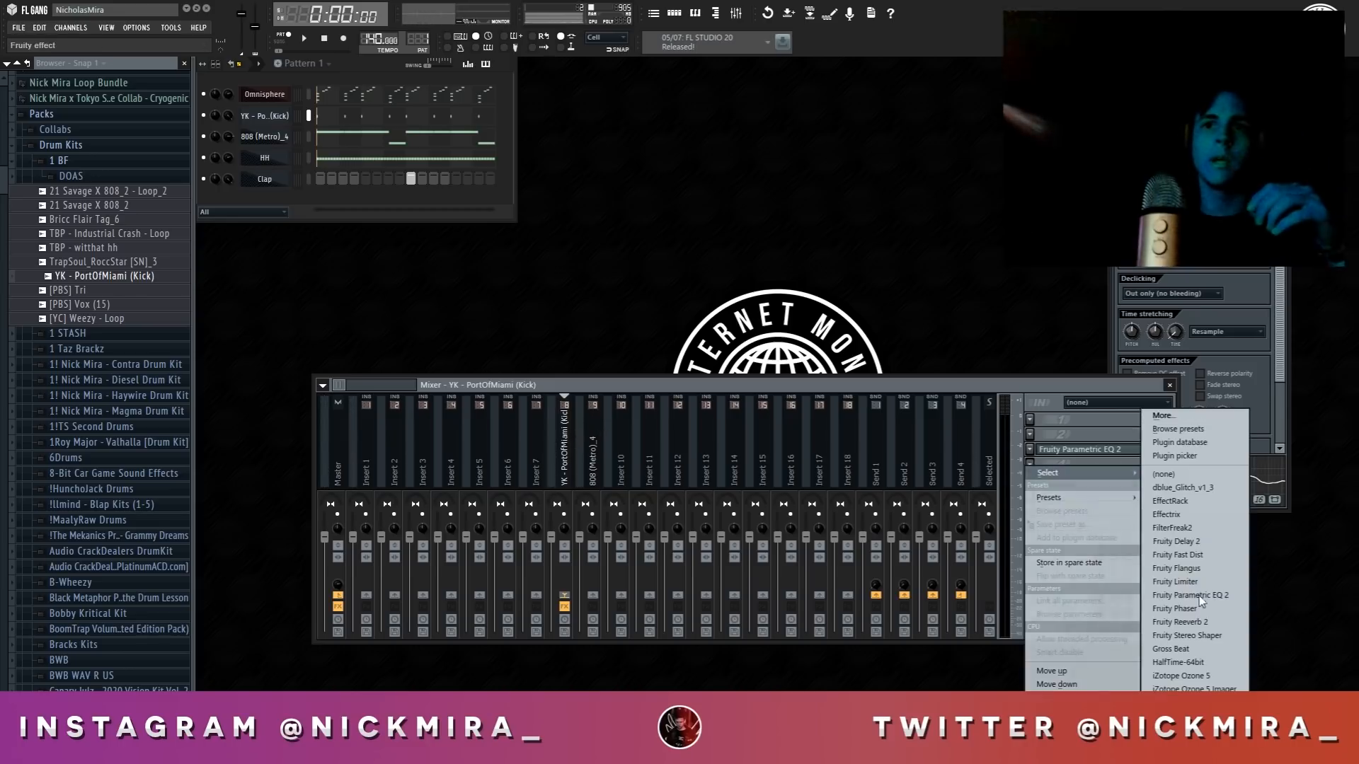
click(1180, 419)
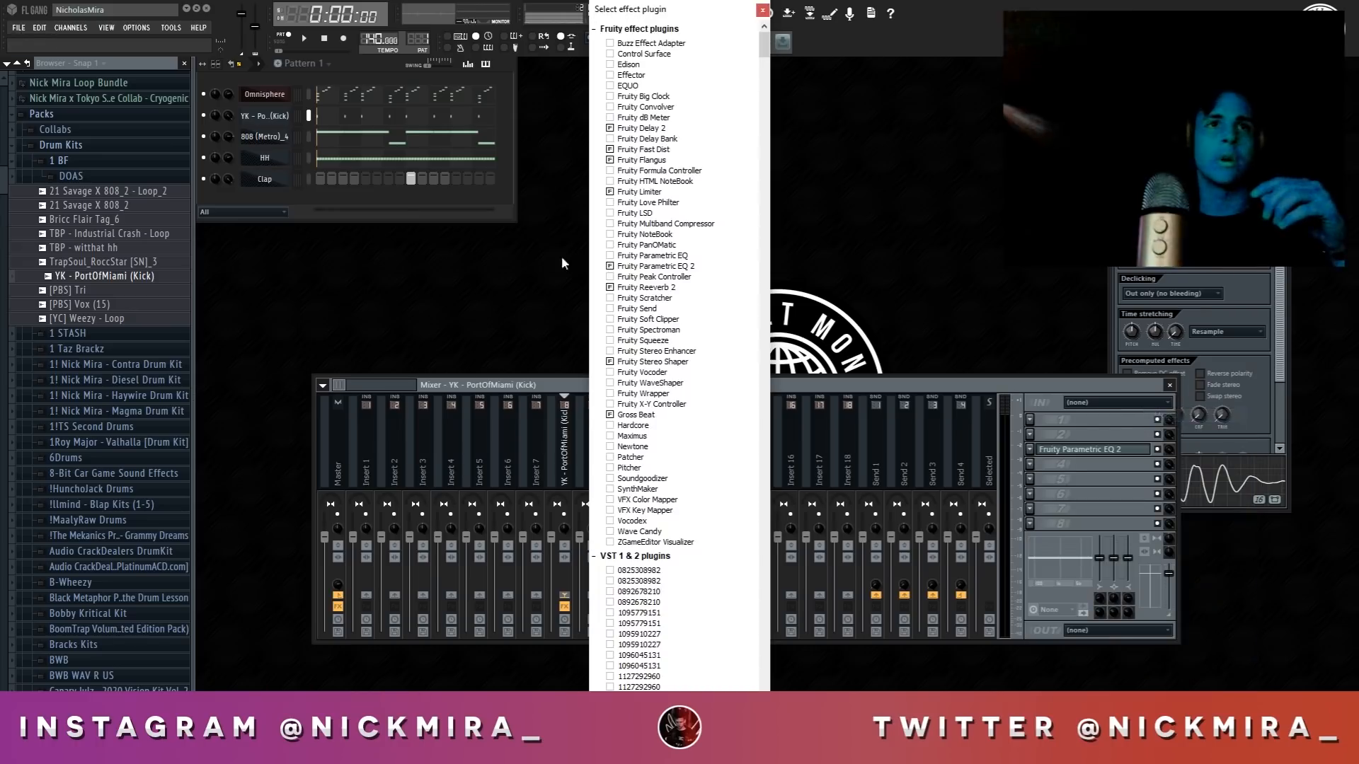
click(623, 278)
click(434, 259)
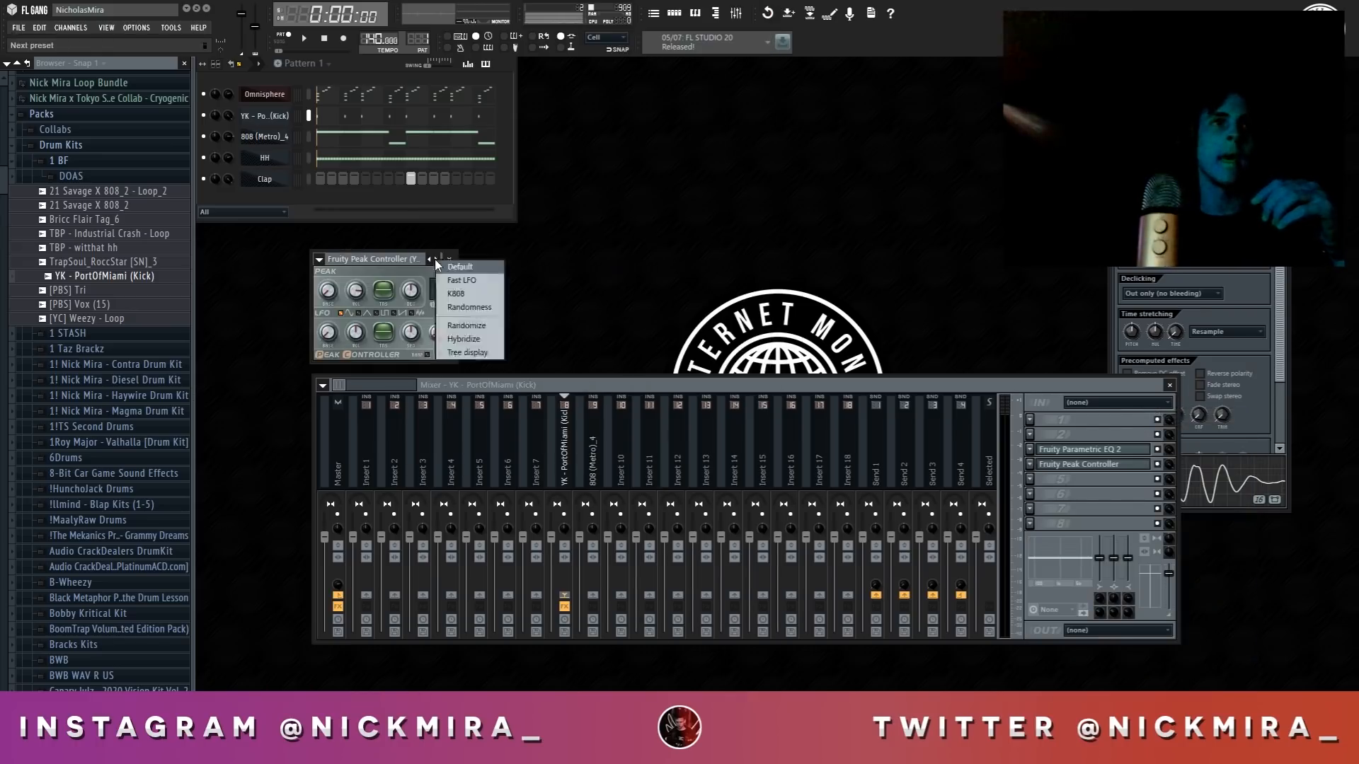
click(468, 295)
drag(381, 257, 764, 241)
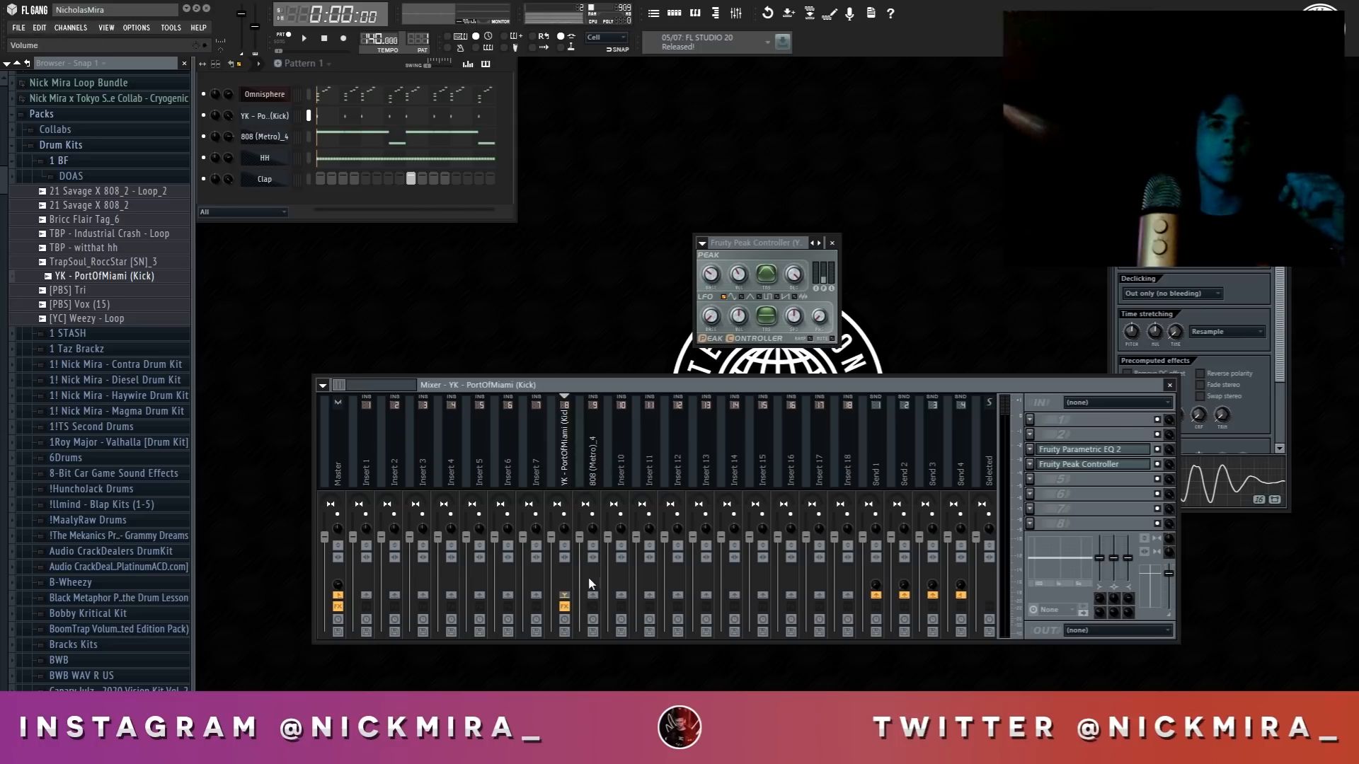
Link the 808 mixer track's volume fader to the kick's Peak Controller, keeping the mapping formula Input
right_click(583, 546)
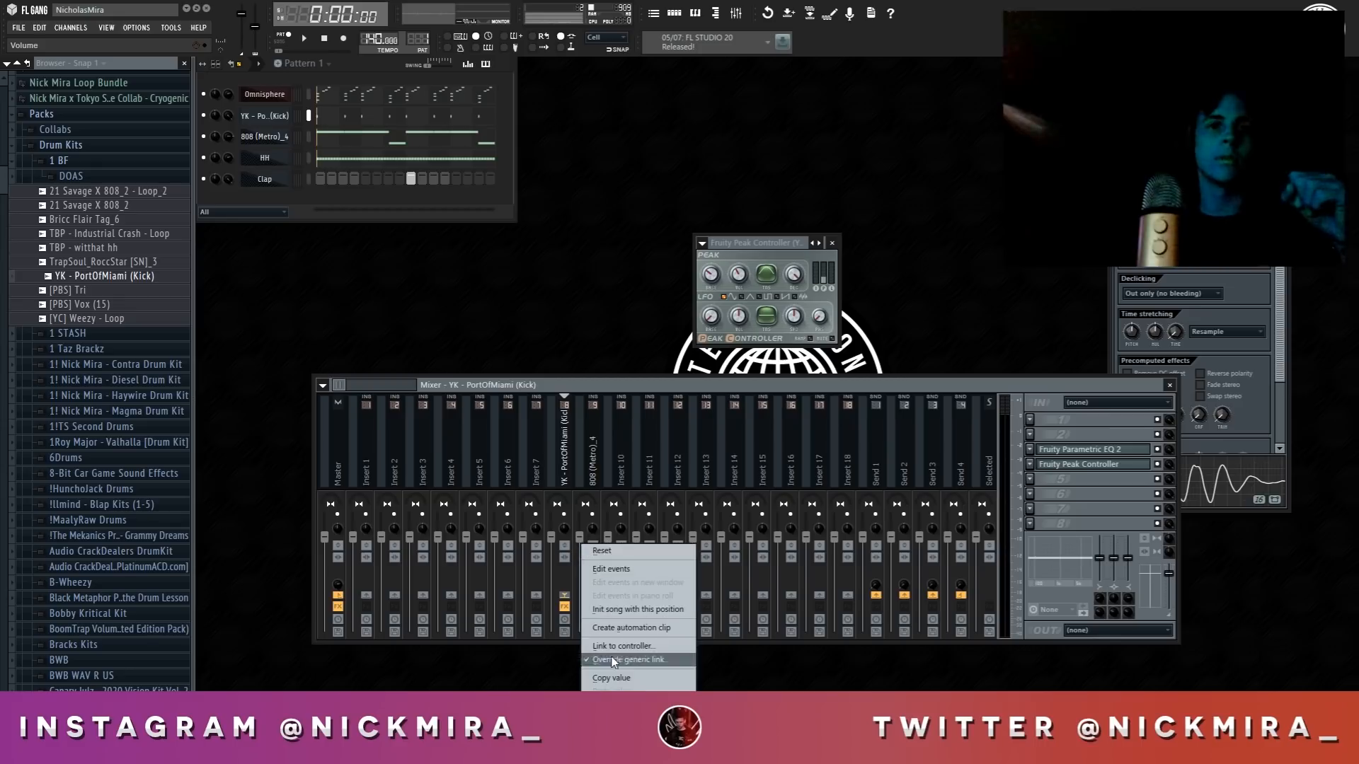
click(626, 646)
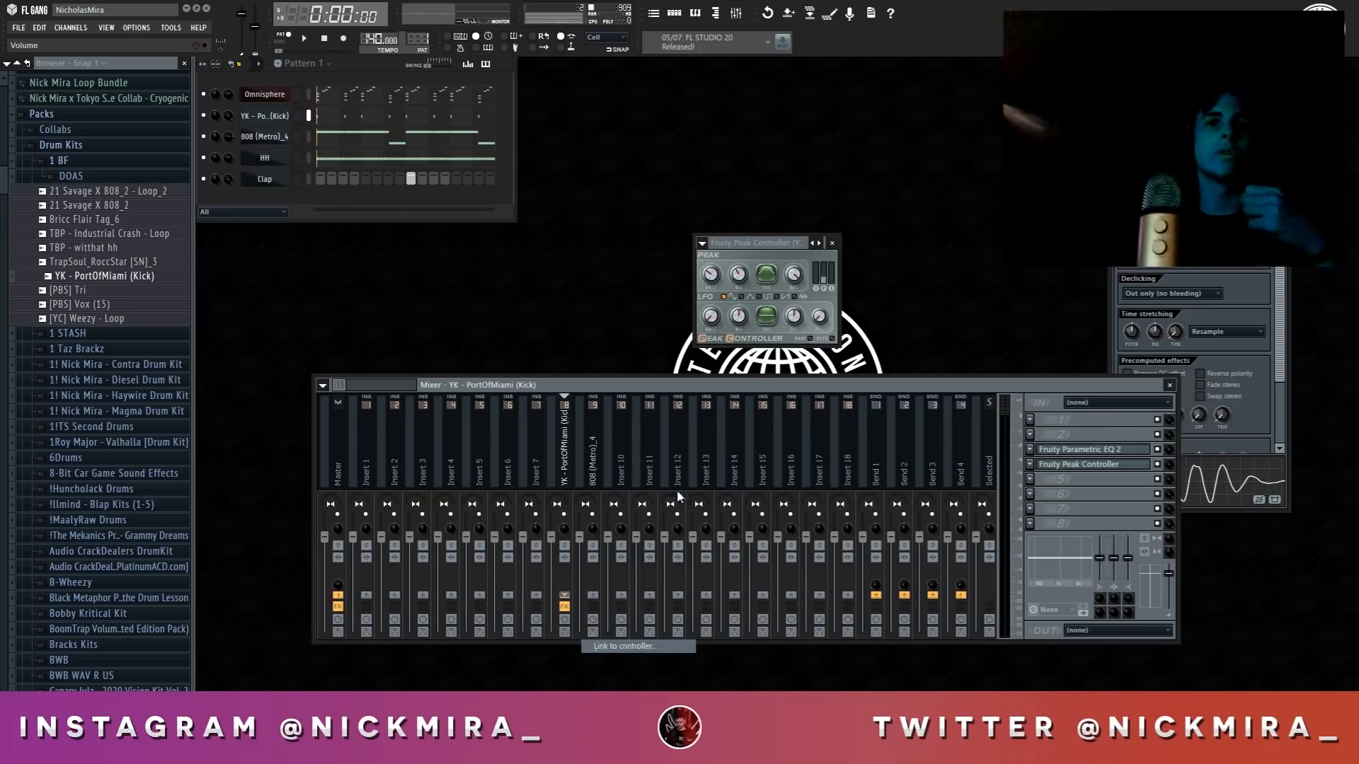
click(708, 369)
click(736, 422)
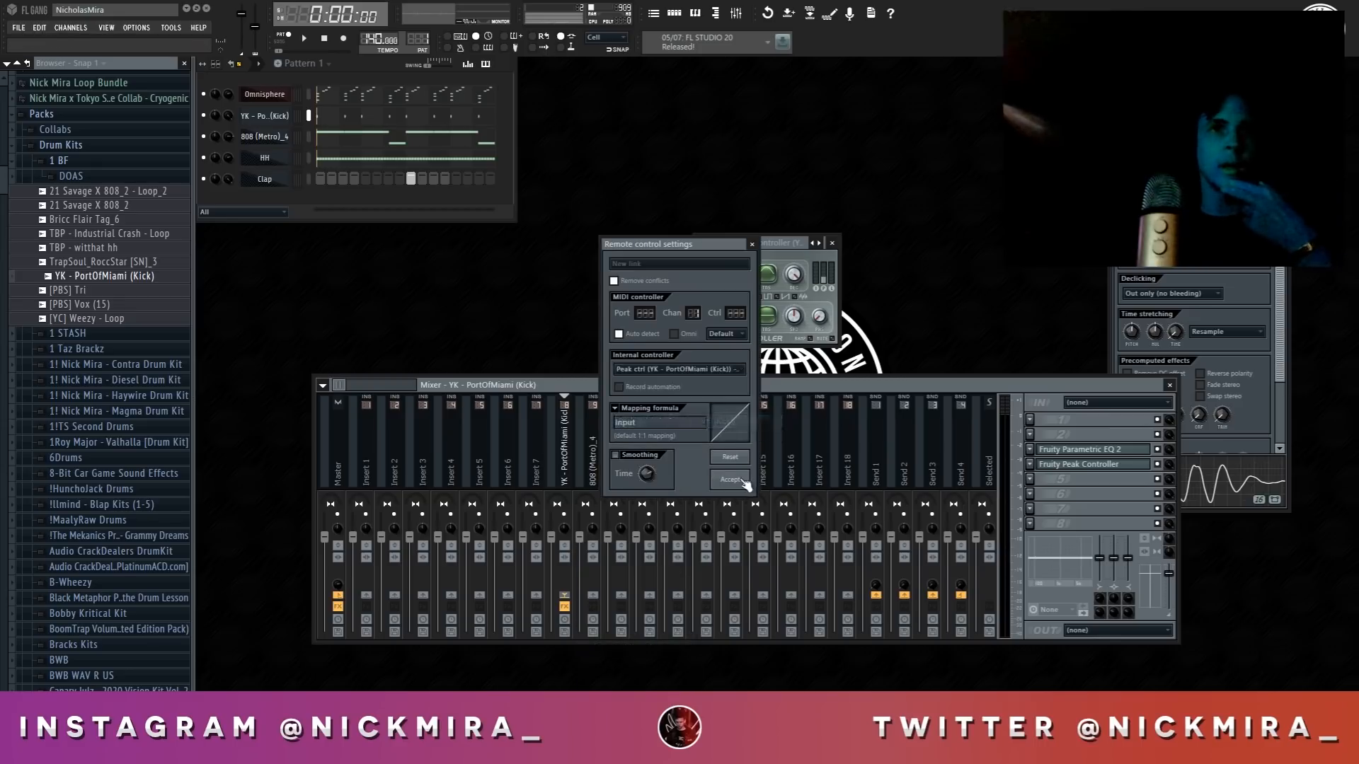
click(739, 482)
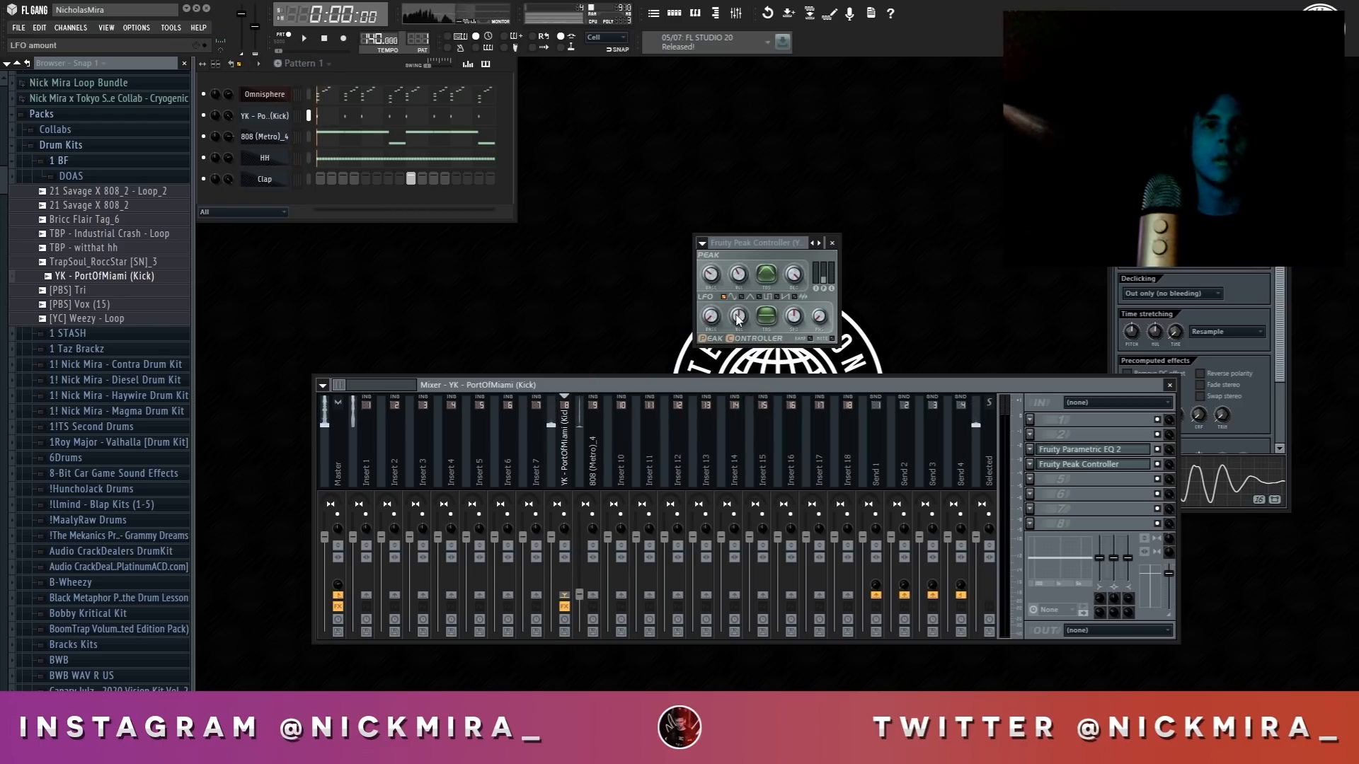
Adjust the Peak Controller's peak base level, play the pattern to check the 808's ducking, and close the controller
click(596, 437)
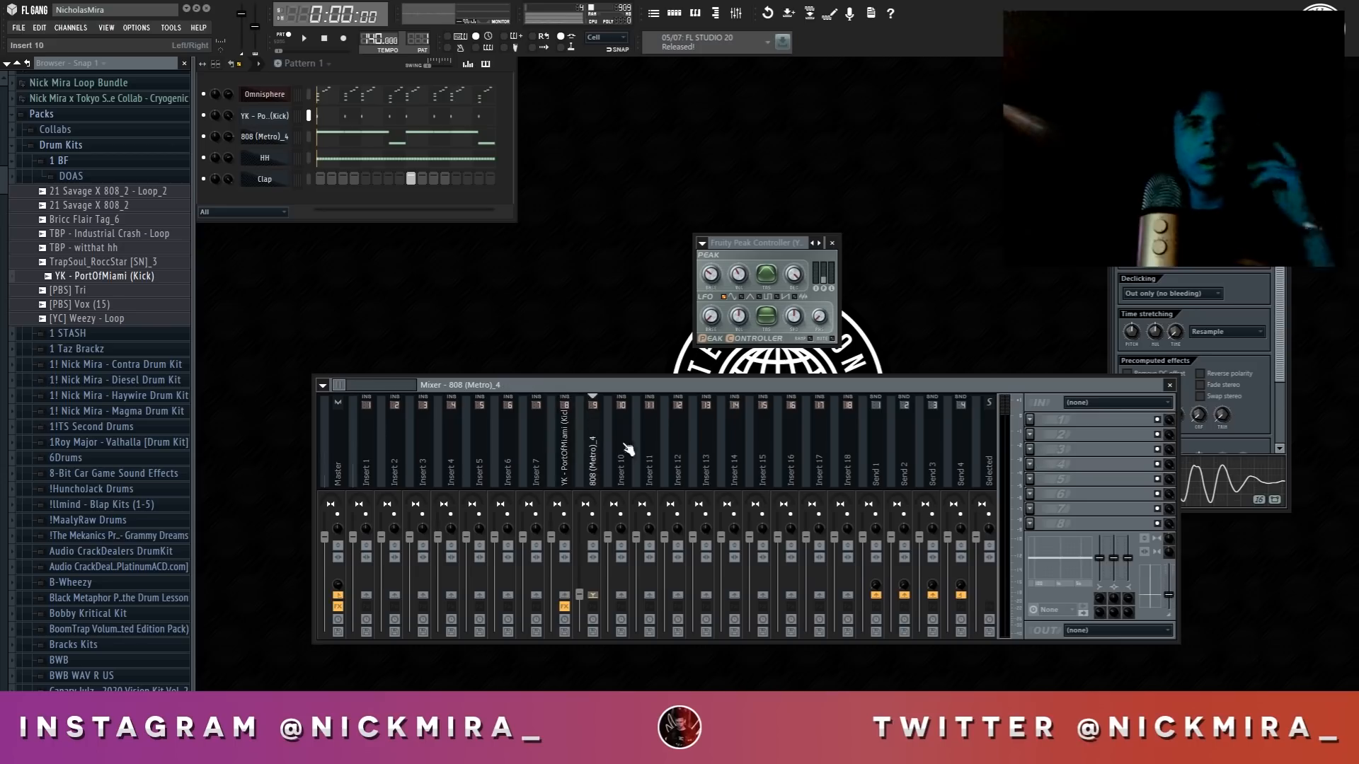
click(720, 276)
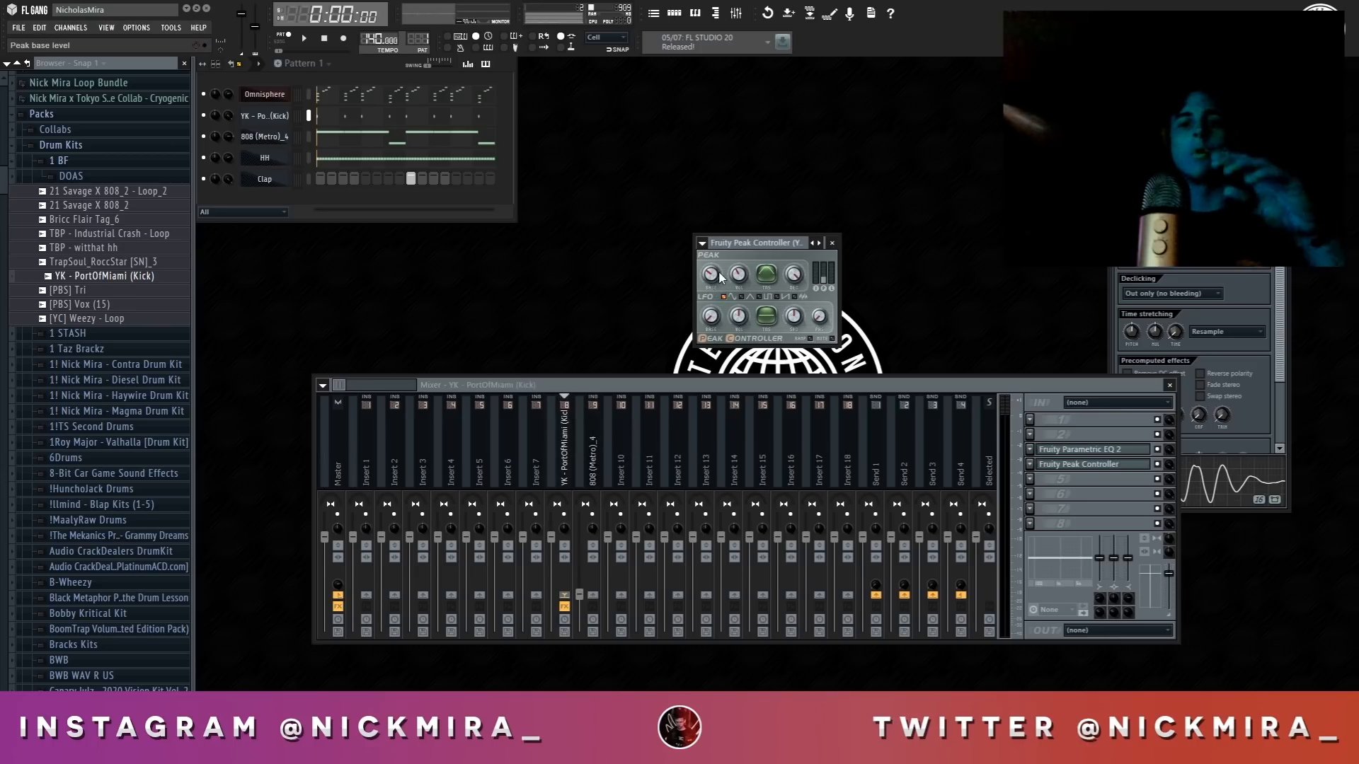
key(space)
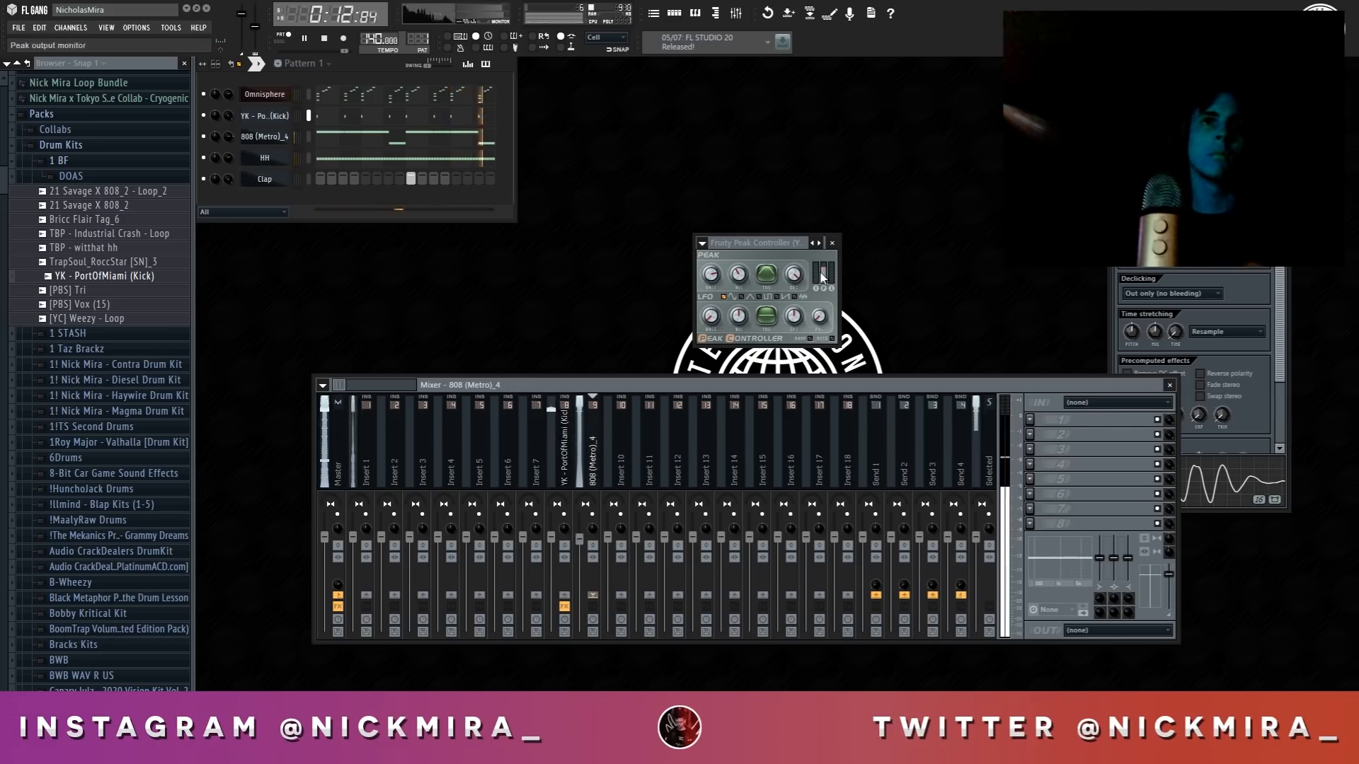
key(space)
click(832, 243)
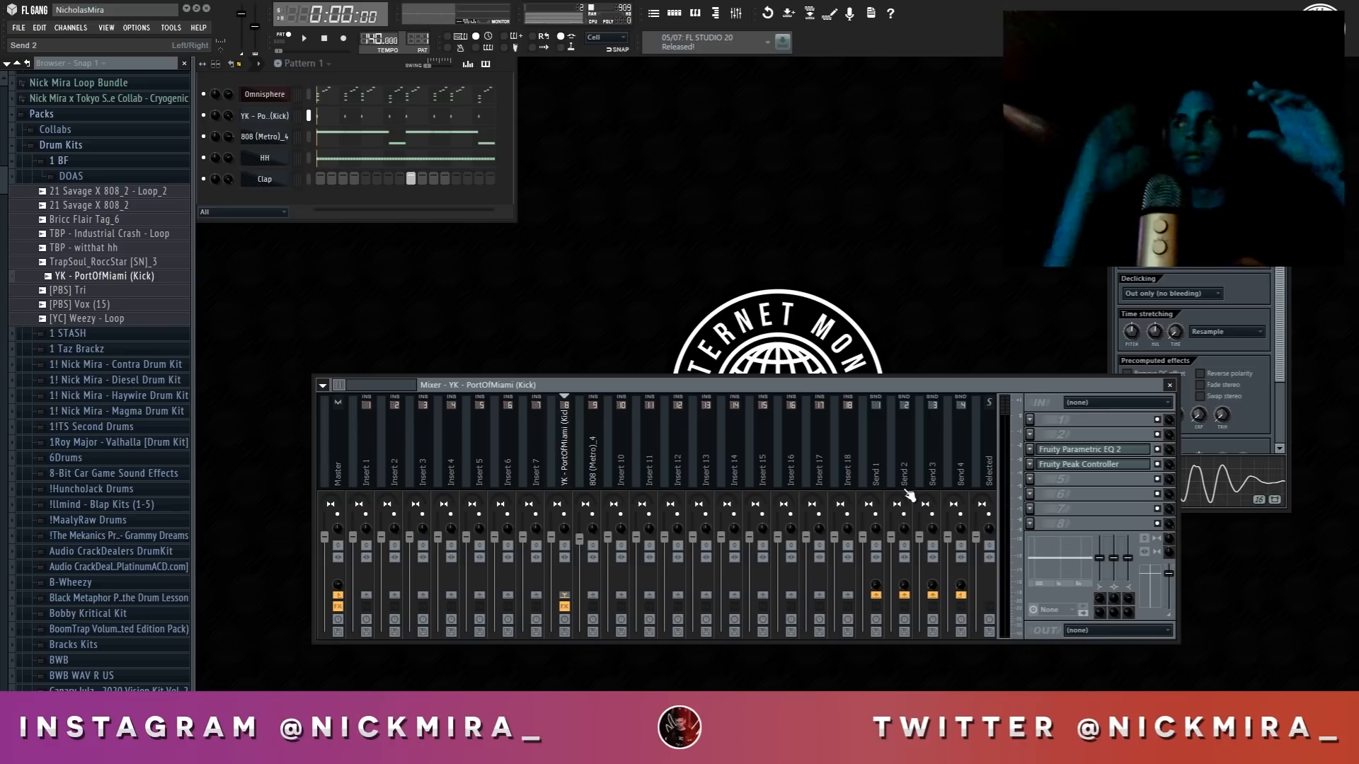
Load Fruity Fast Dist into slot 2 of the 808 mixer track and place its window just above the mixer
click(585, 435)
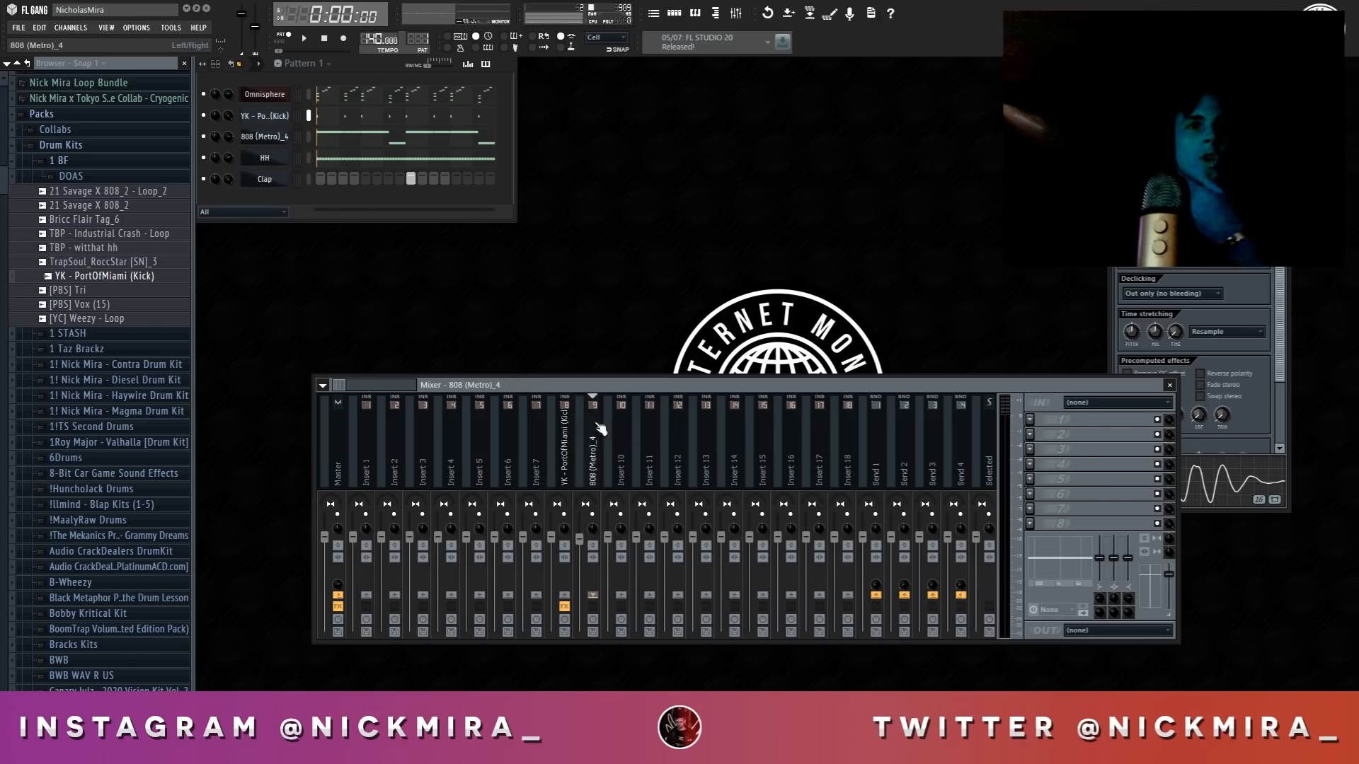
click(1030, 434)
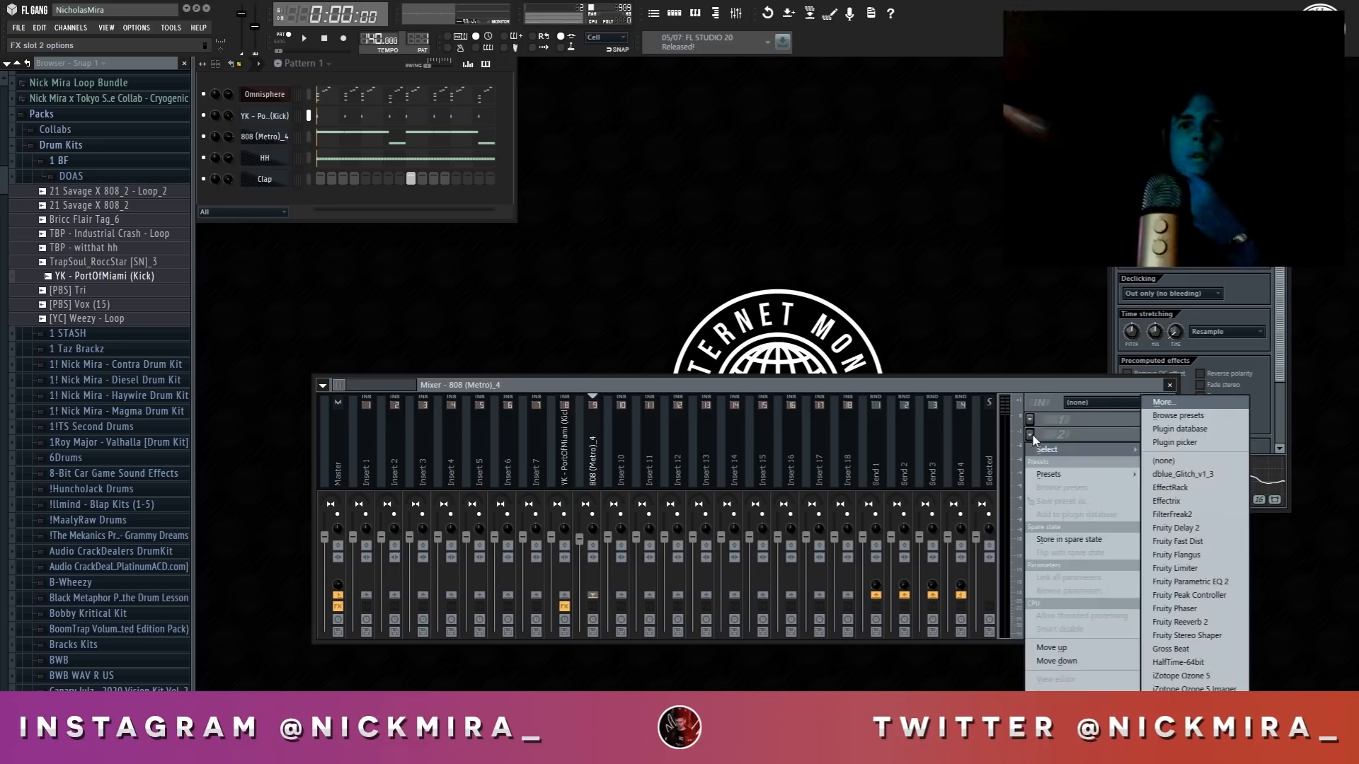
click(1198, 544)
drag(380, 189, 651, 297)
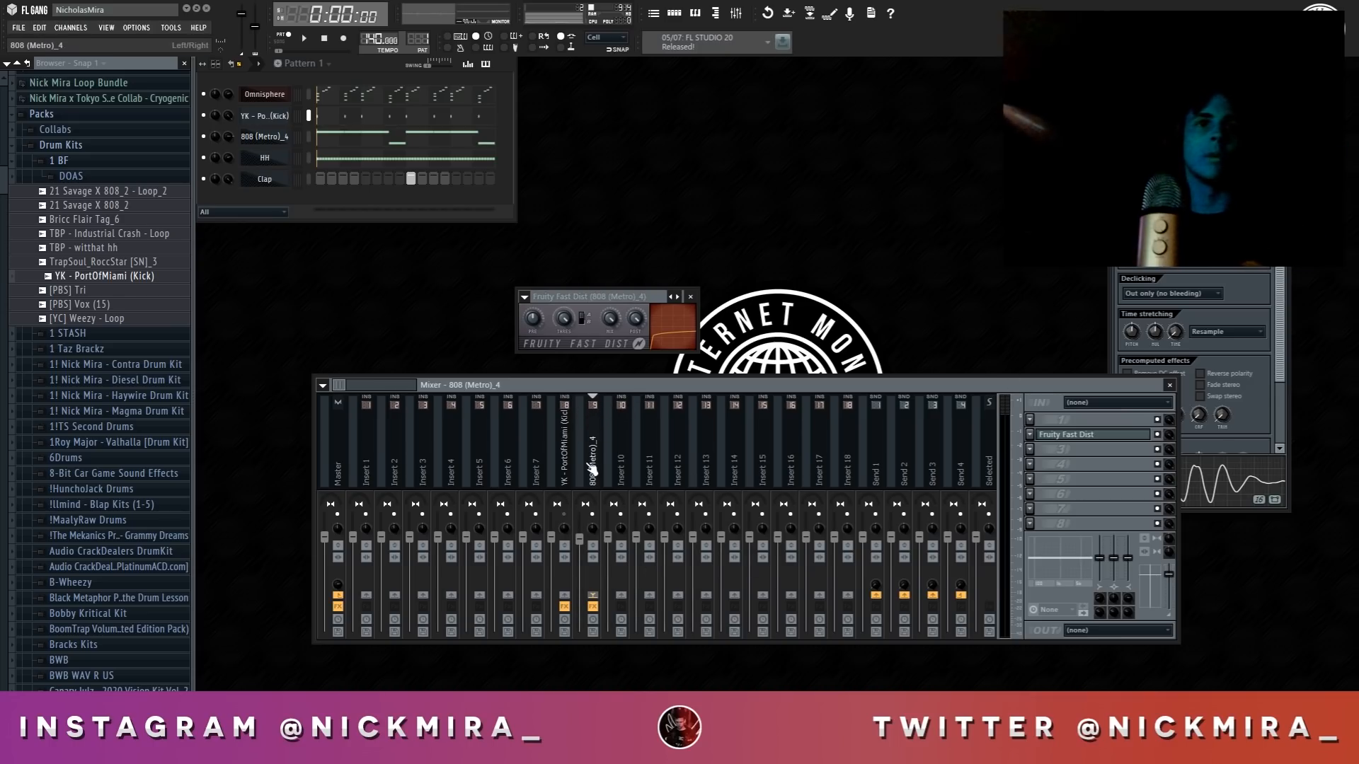
Play the pattern to judge the kick against the 808, soften the 808's Fruity Fast Dist curve, and close the effect
key(space)
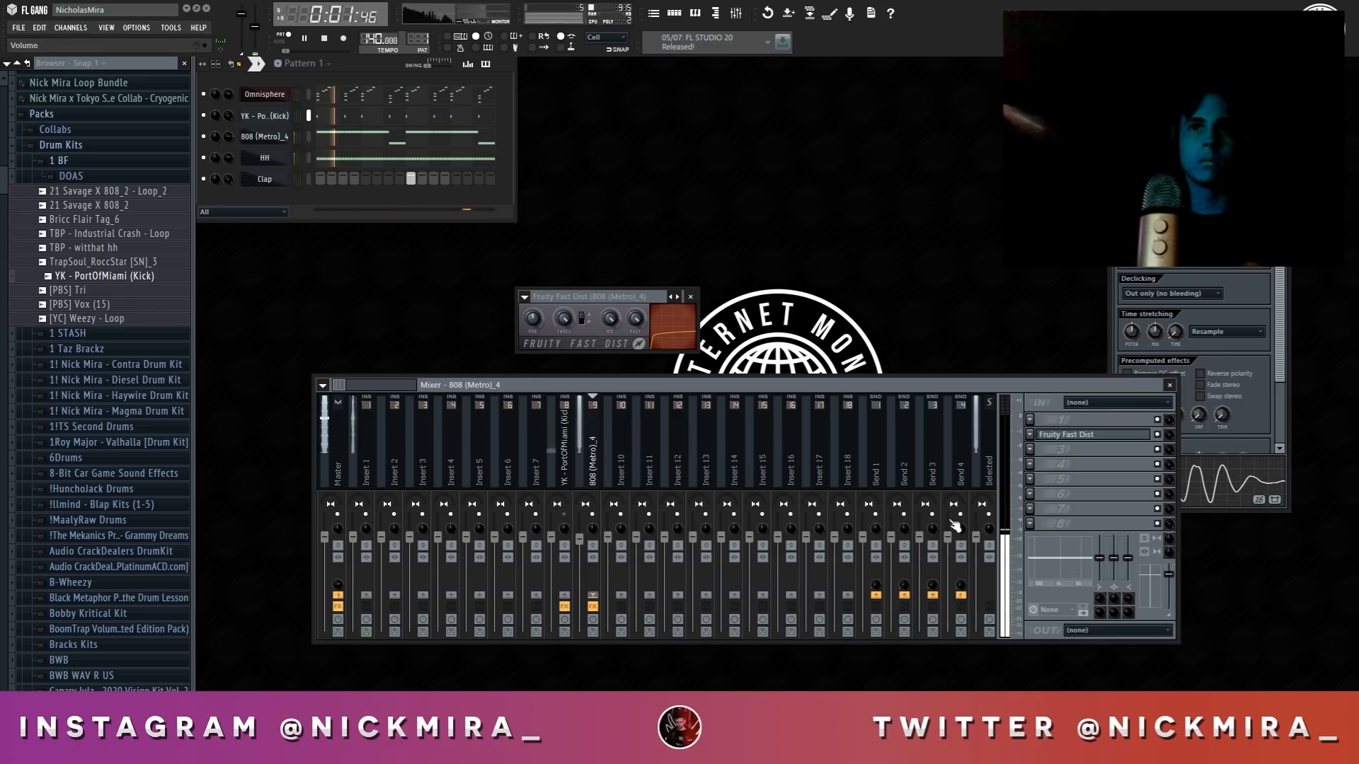
click(562, 424)
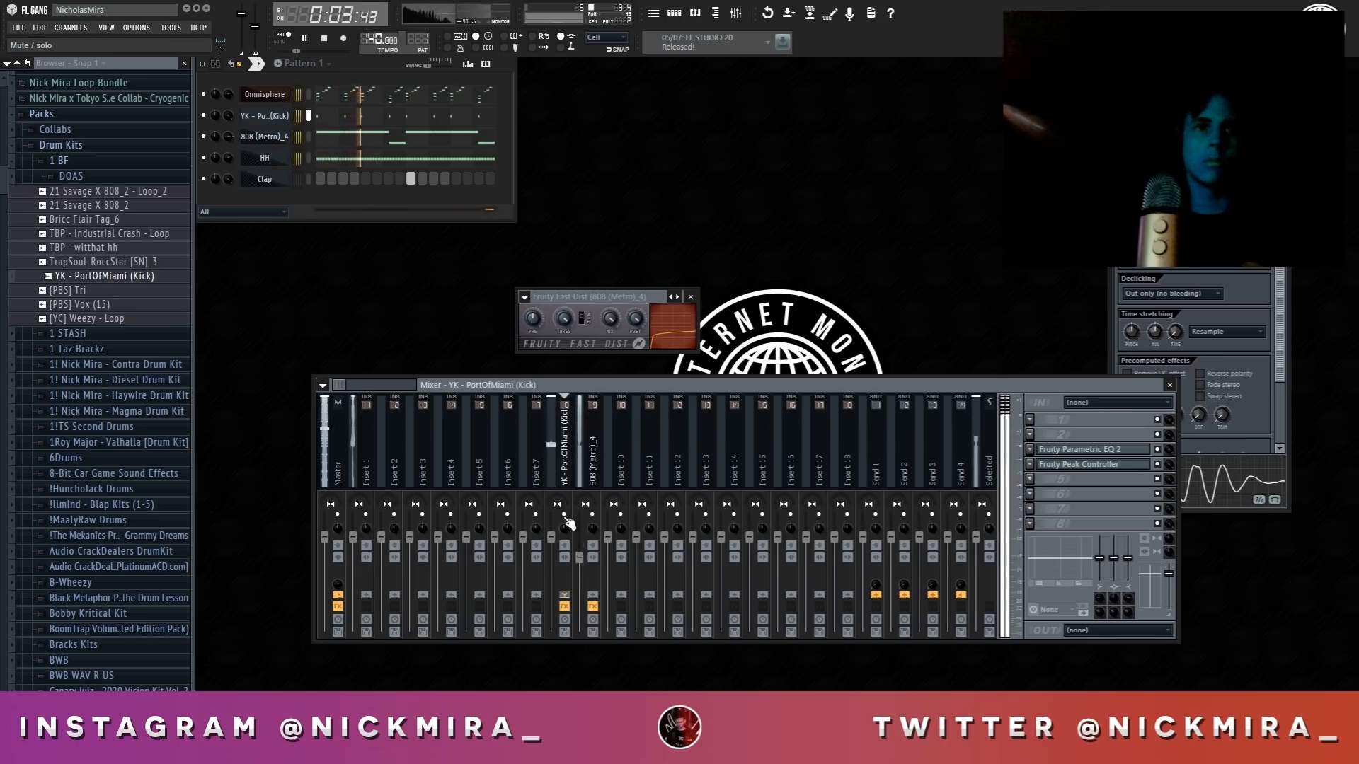
click(587, 463)
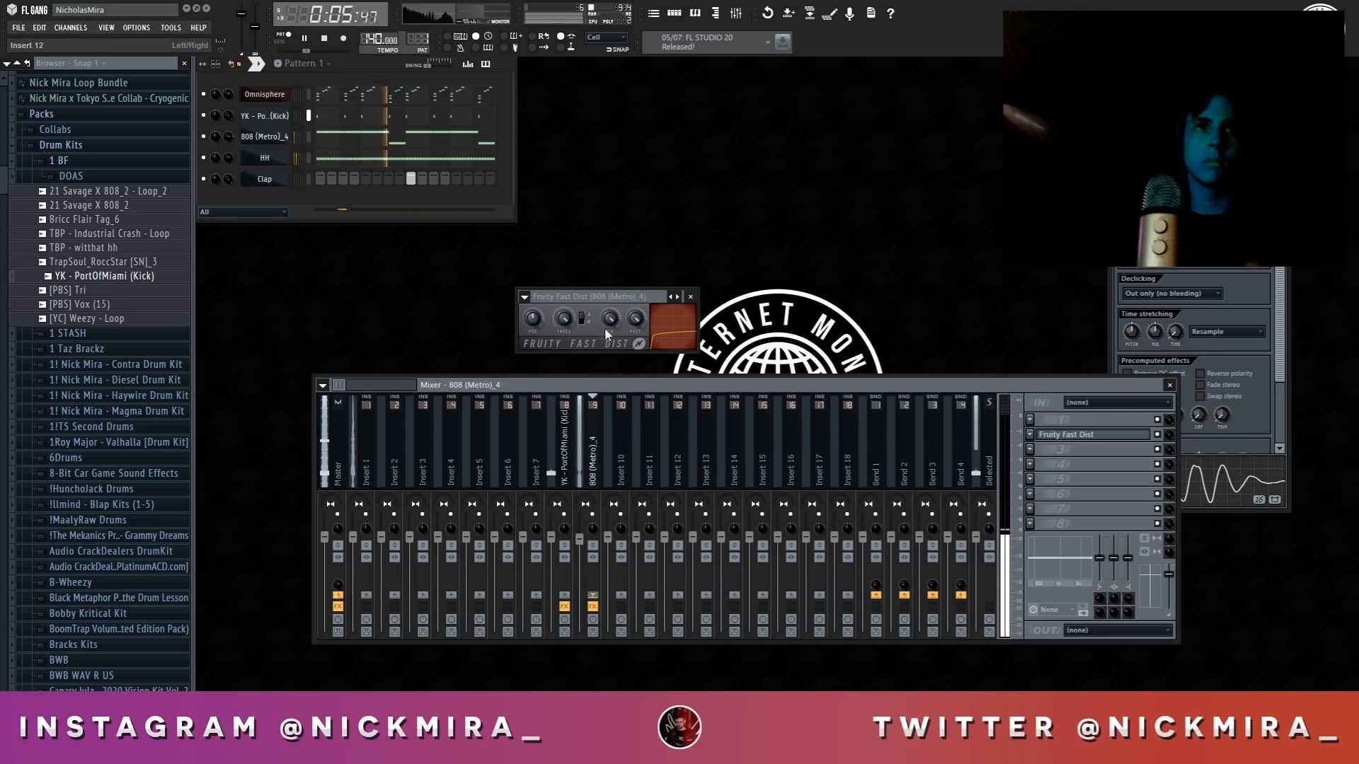
key(space)
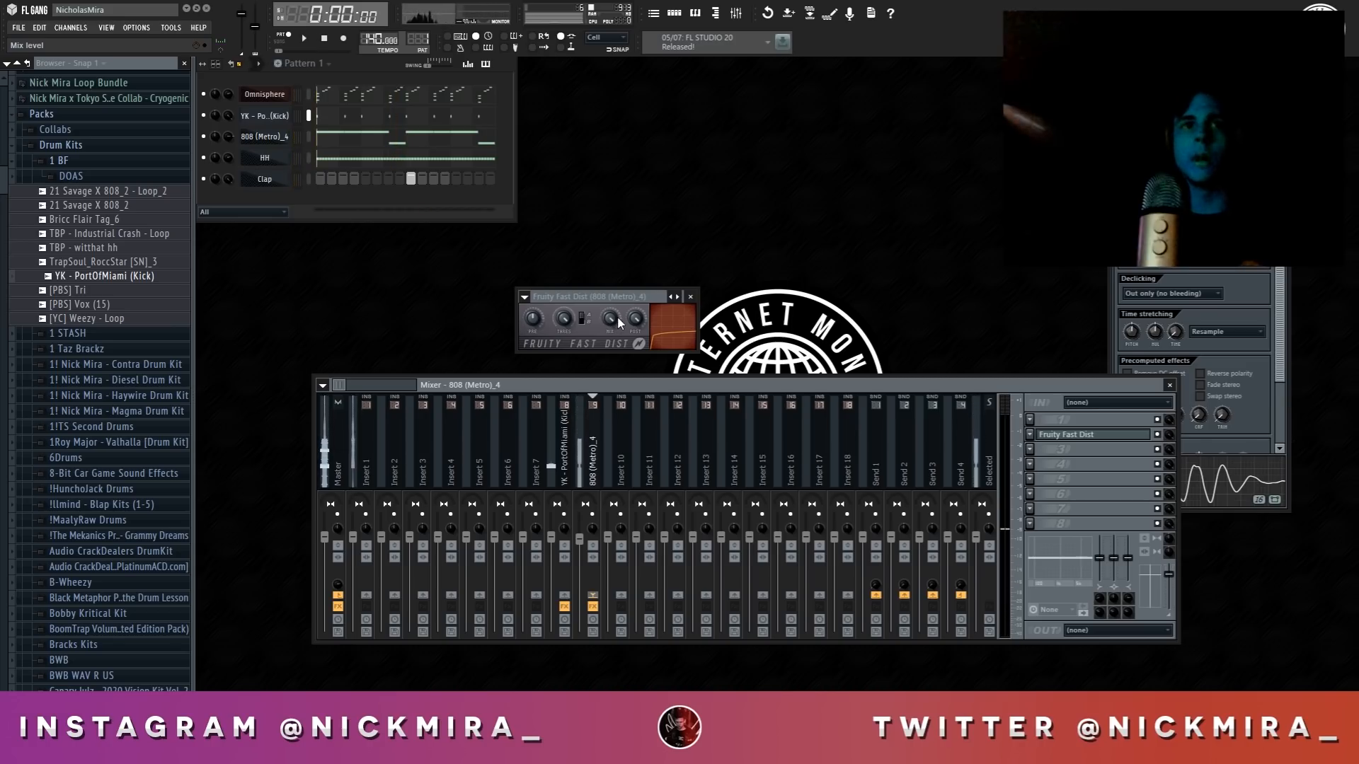
key(space)
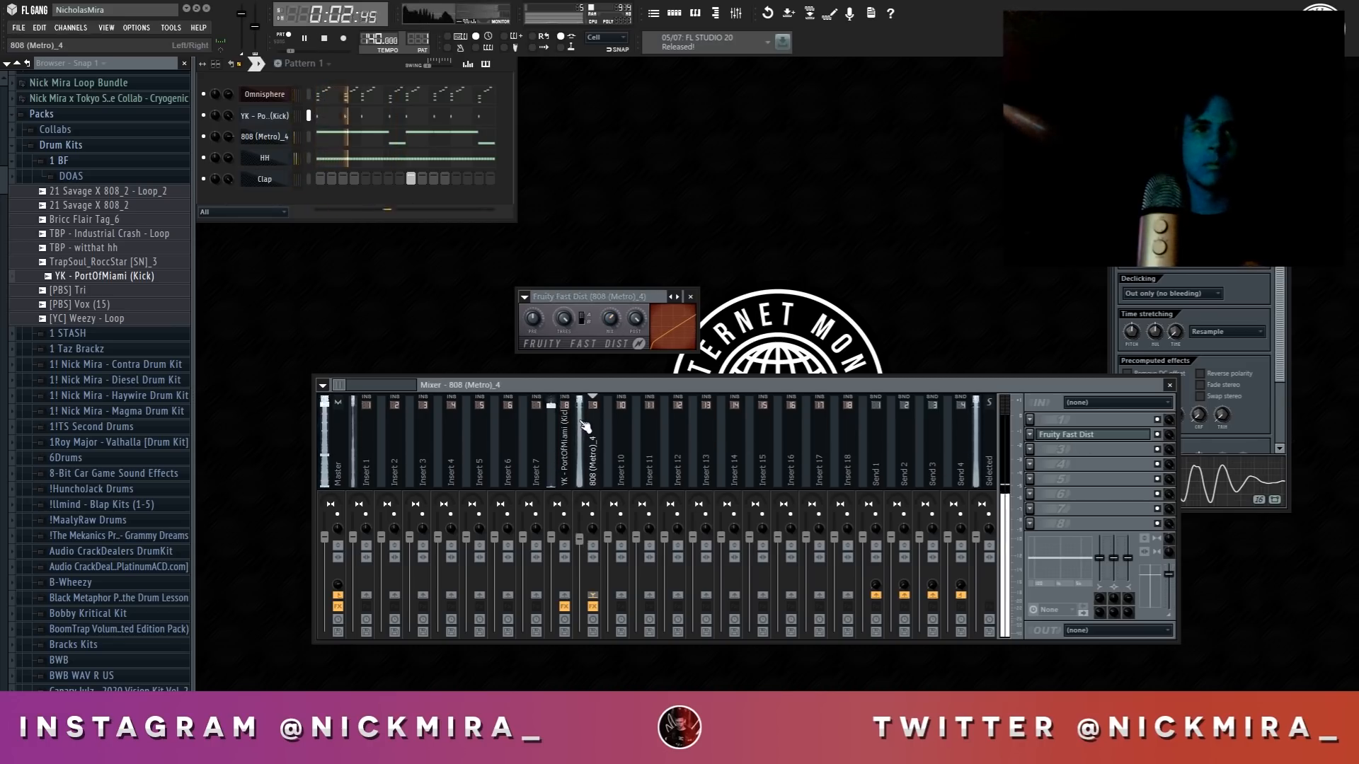
click(596, 296)
key(Escape)
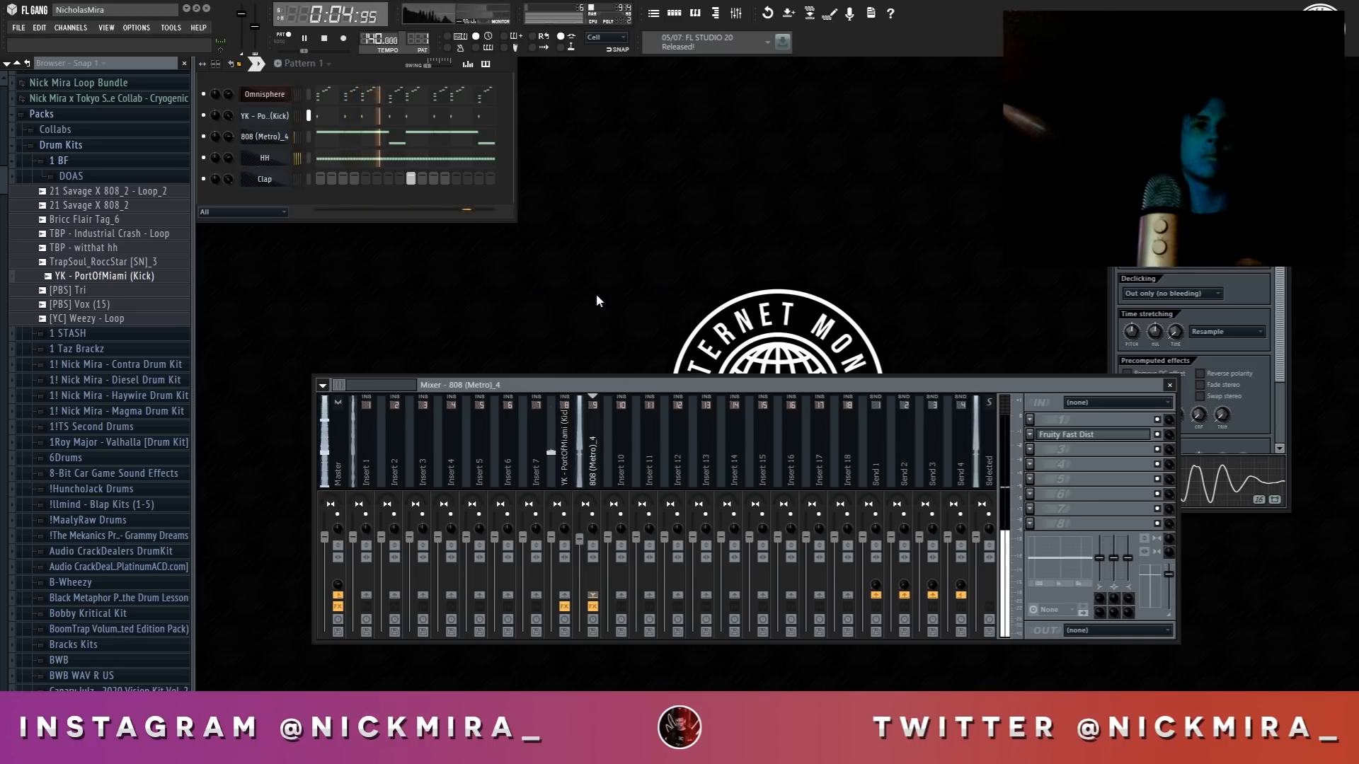
key(space)
Load Fruity Parametric EQ 2 into slot 3 of the 808 track, with band 1 rolled off and band 2 slightly boosted at 43 Hz
click(1033, 450)
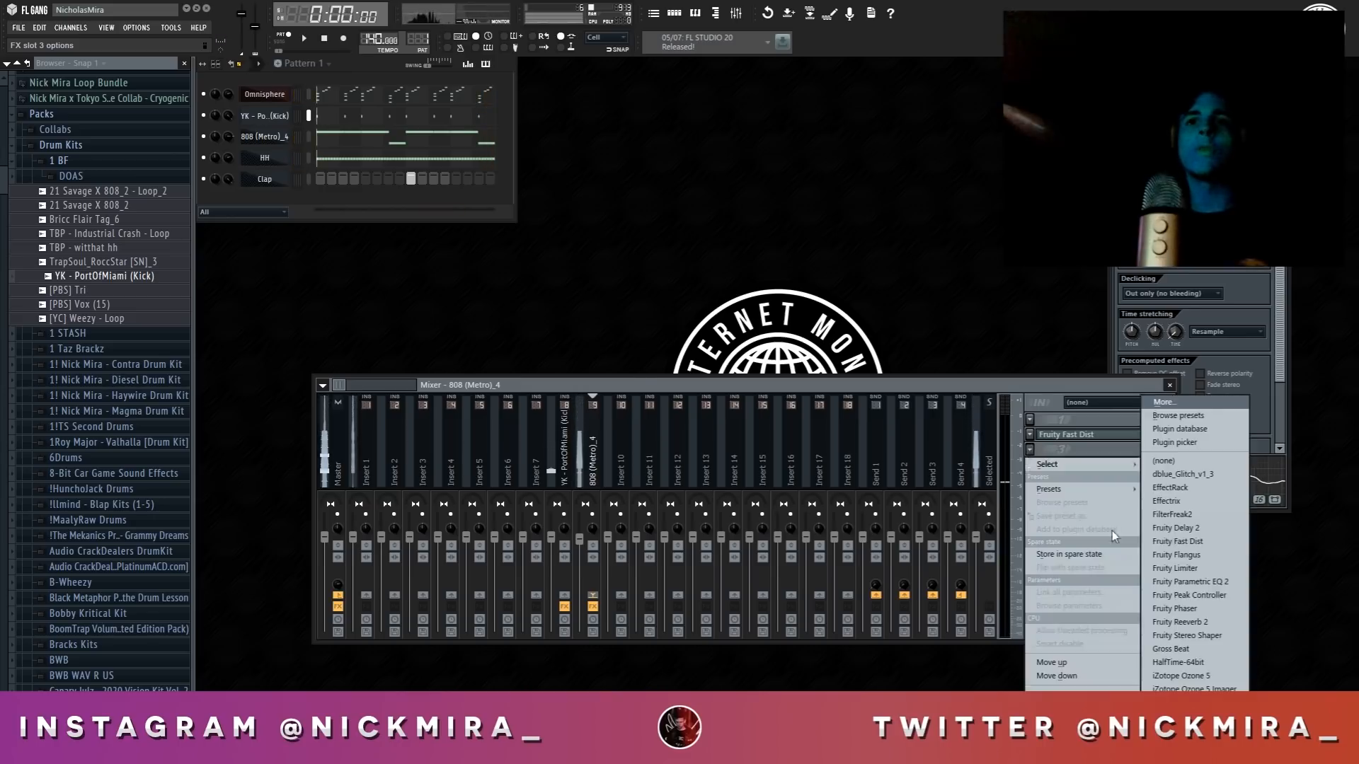
click(1196, 593)
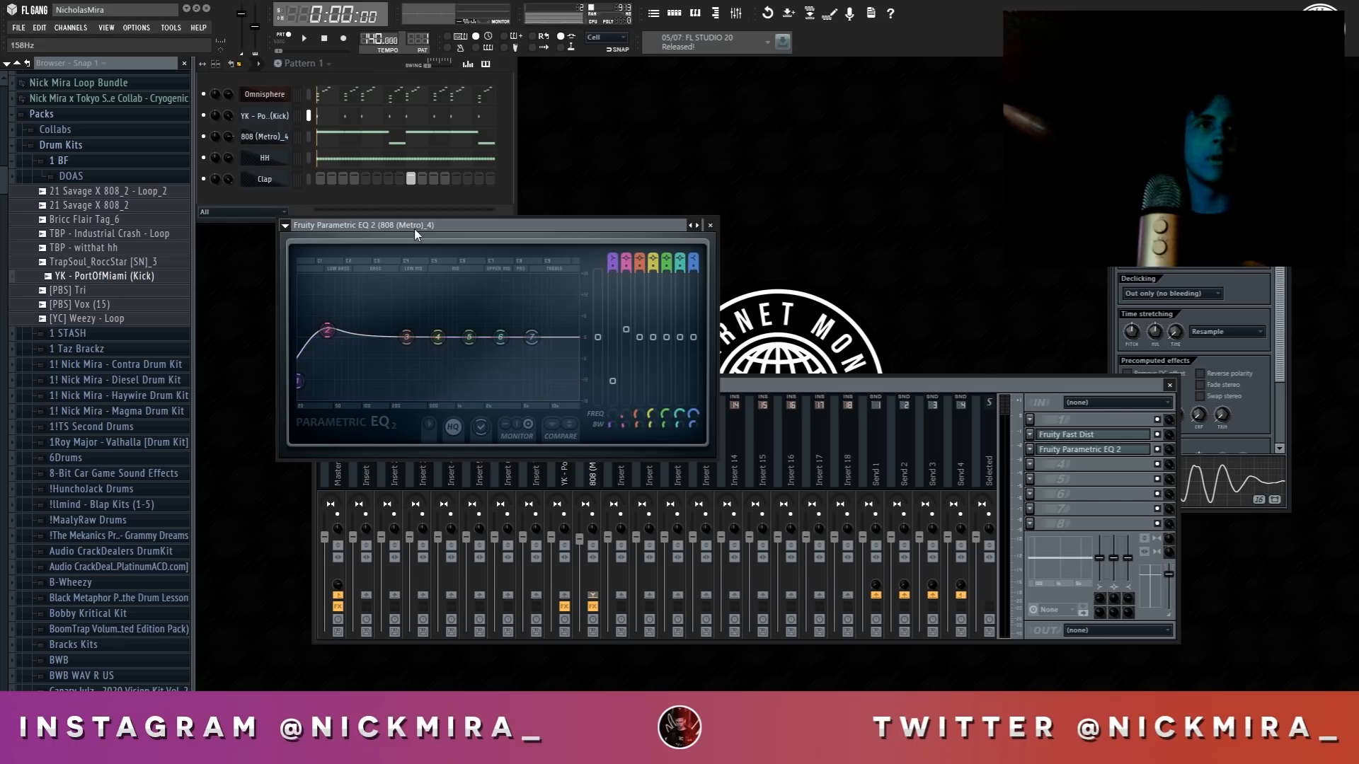
drag(419, 224, 543, 297)
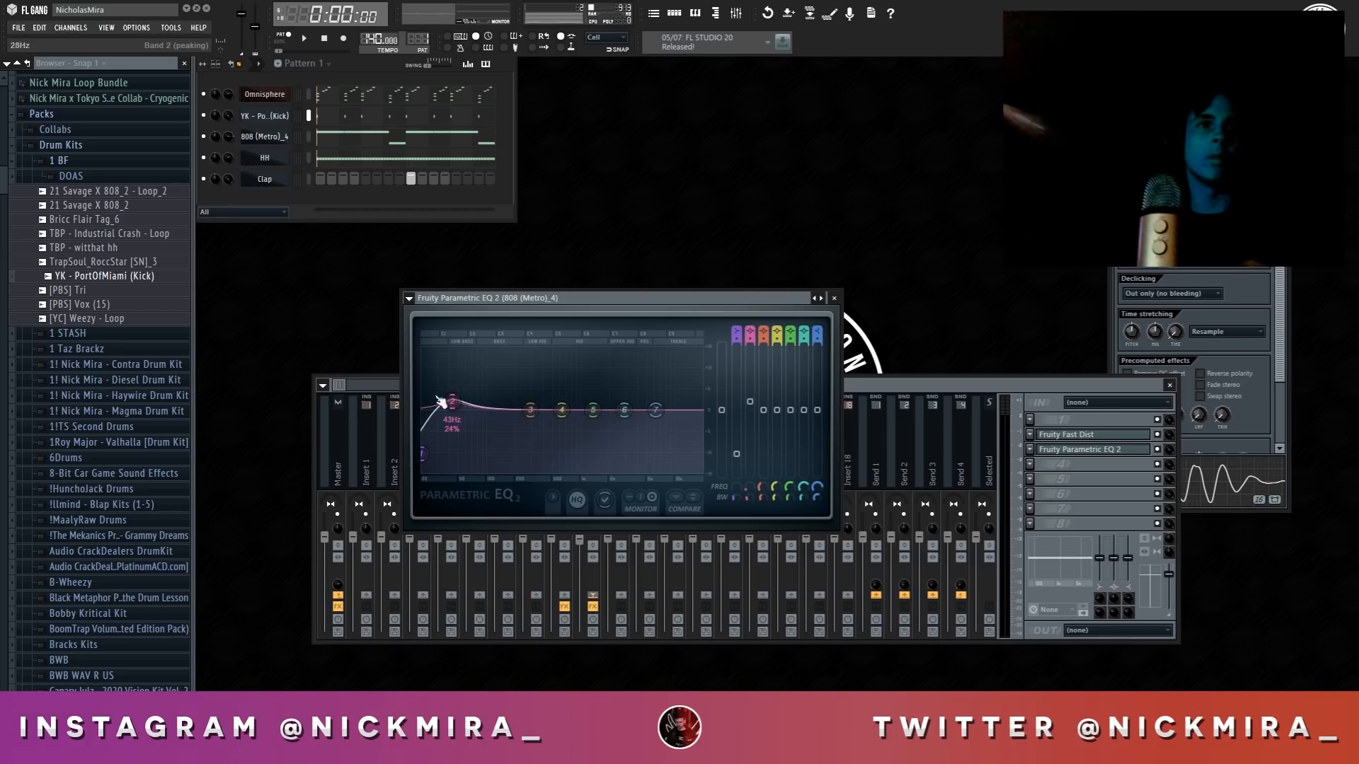
Audition a stronger band 2 boost in the 808's EQ during playback, return it to a slight boost, and close the EQ
key(space)
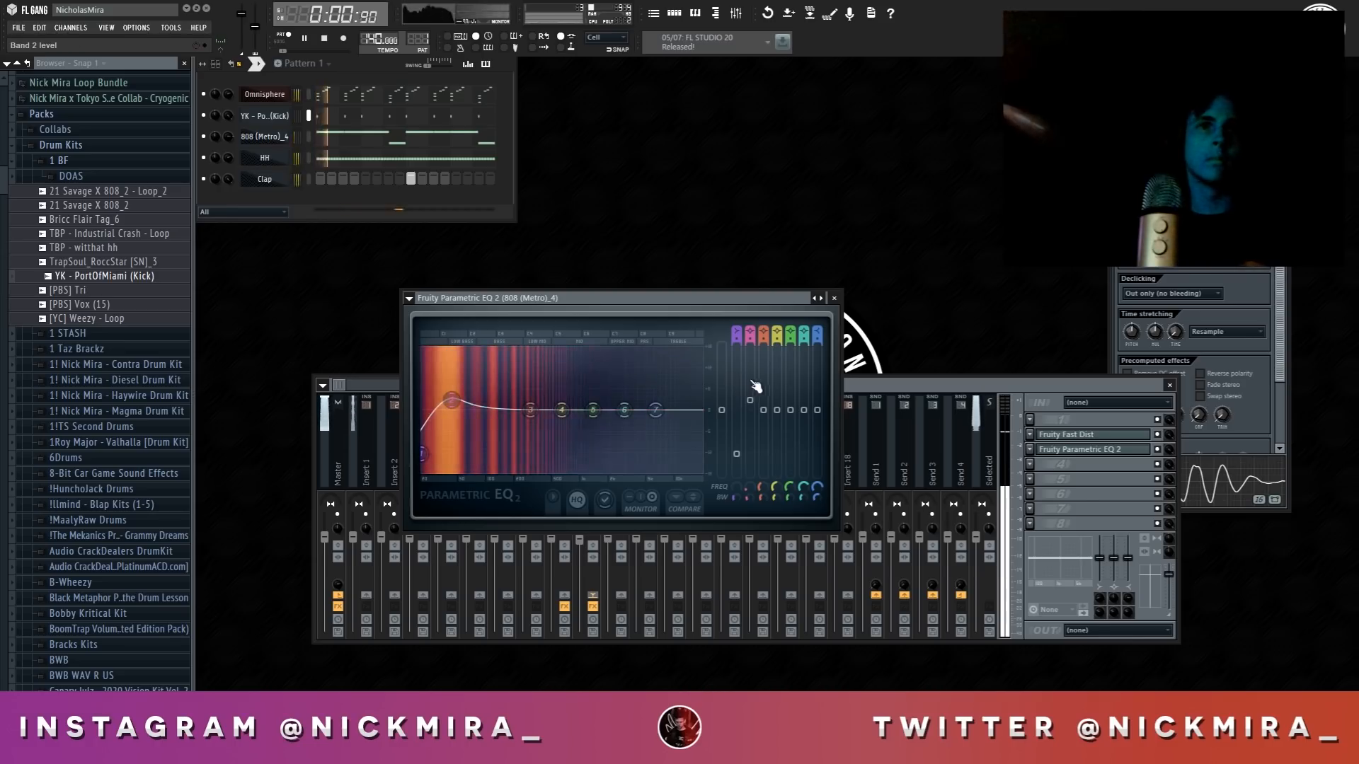
drag(463, 408, 451, 359)
drag(750, 359, 750, 400)
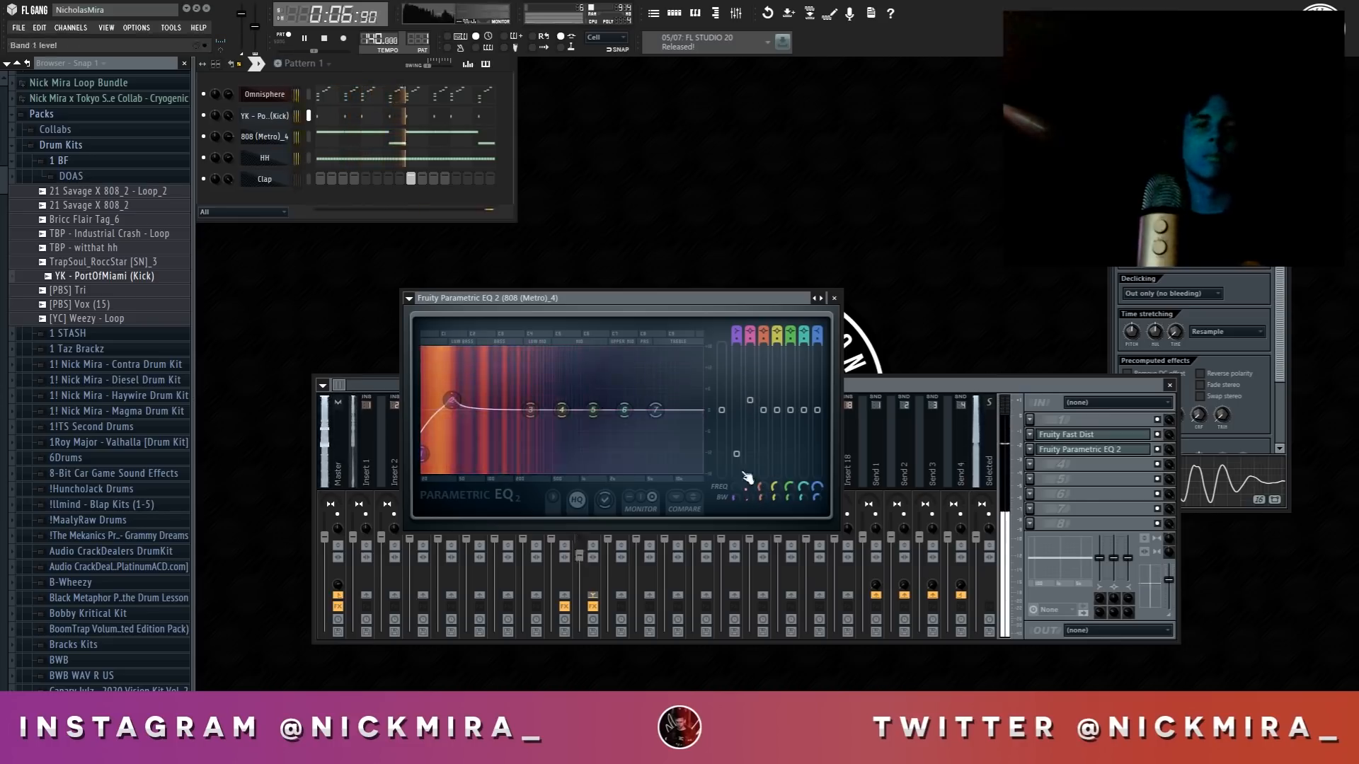
key(Escape)
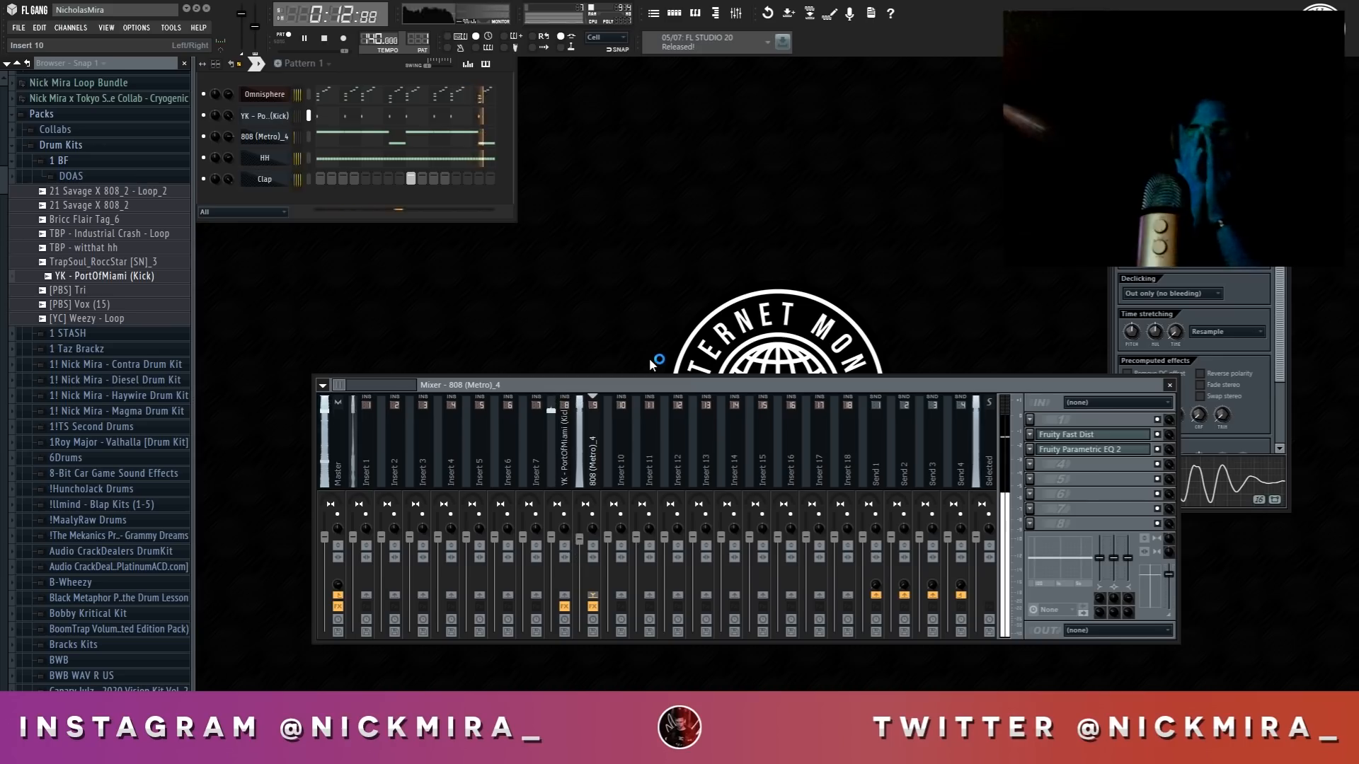
key(space)
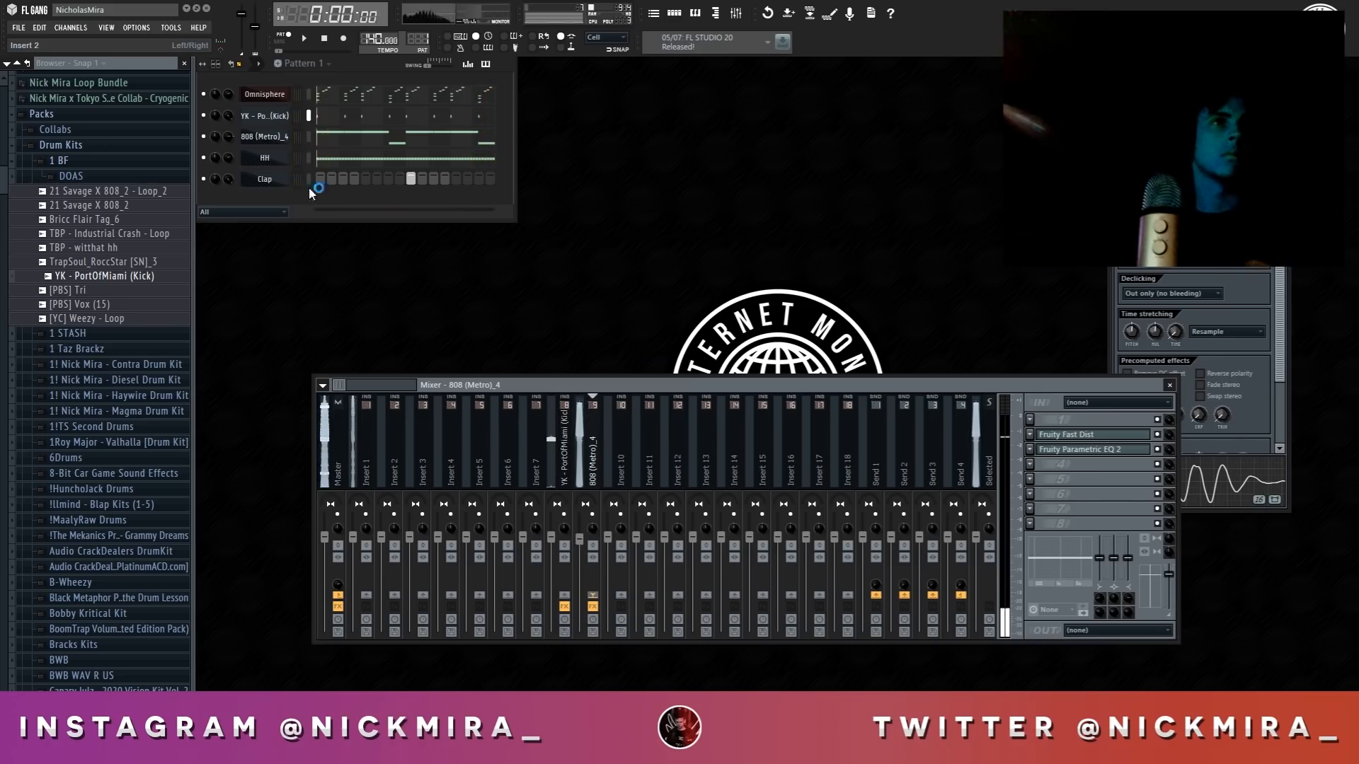
Lower the volume fader of the kick's mixer track
click(264, 158)
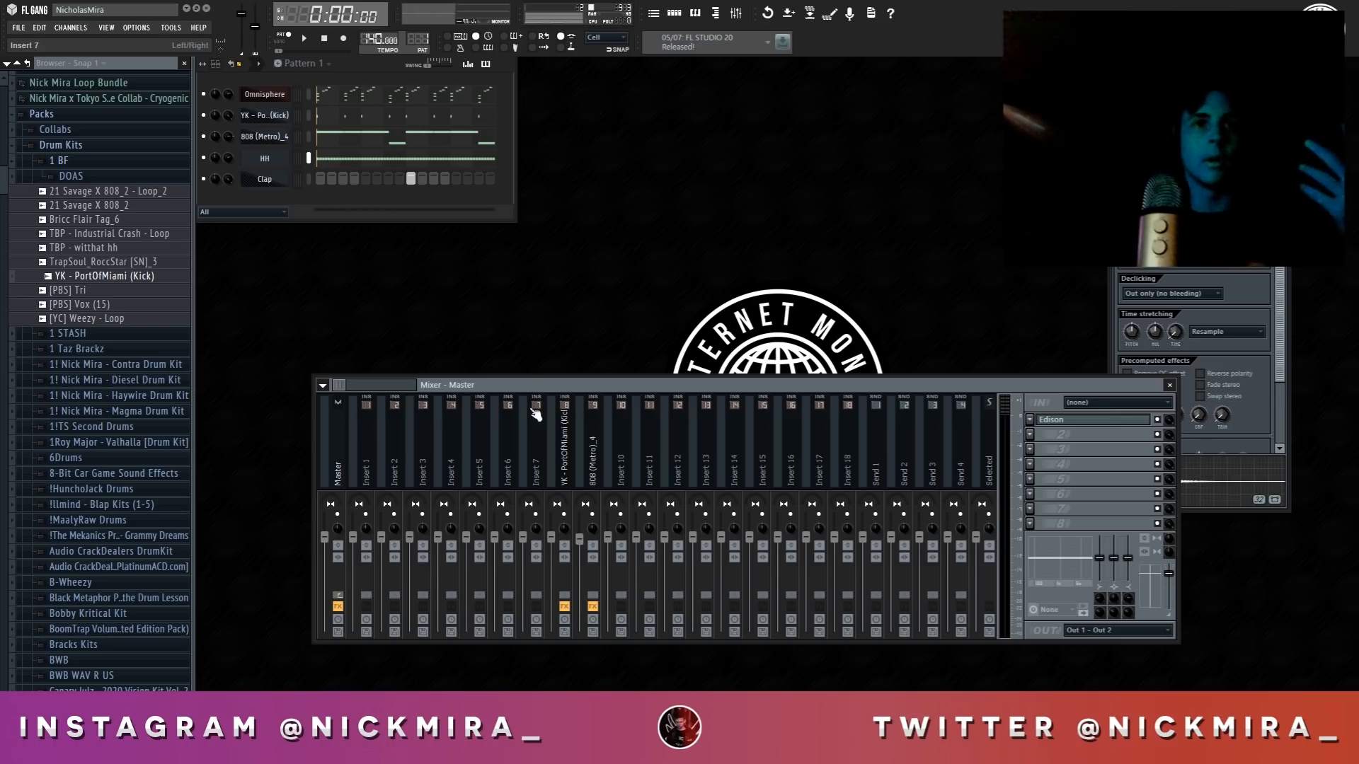
click(569, 414)
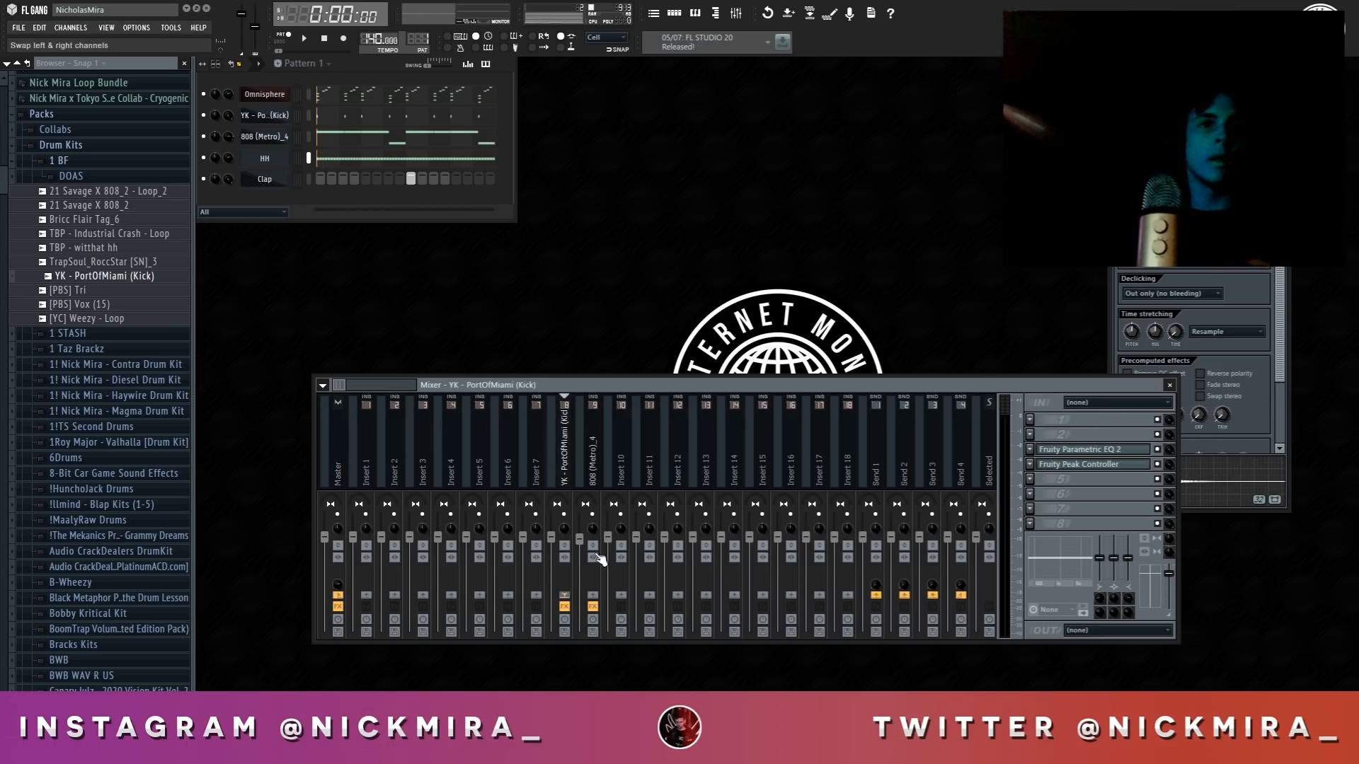
drag(558, 530, 558, 551)
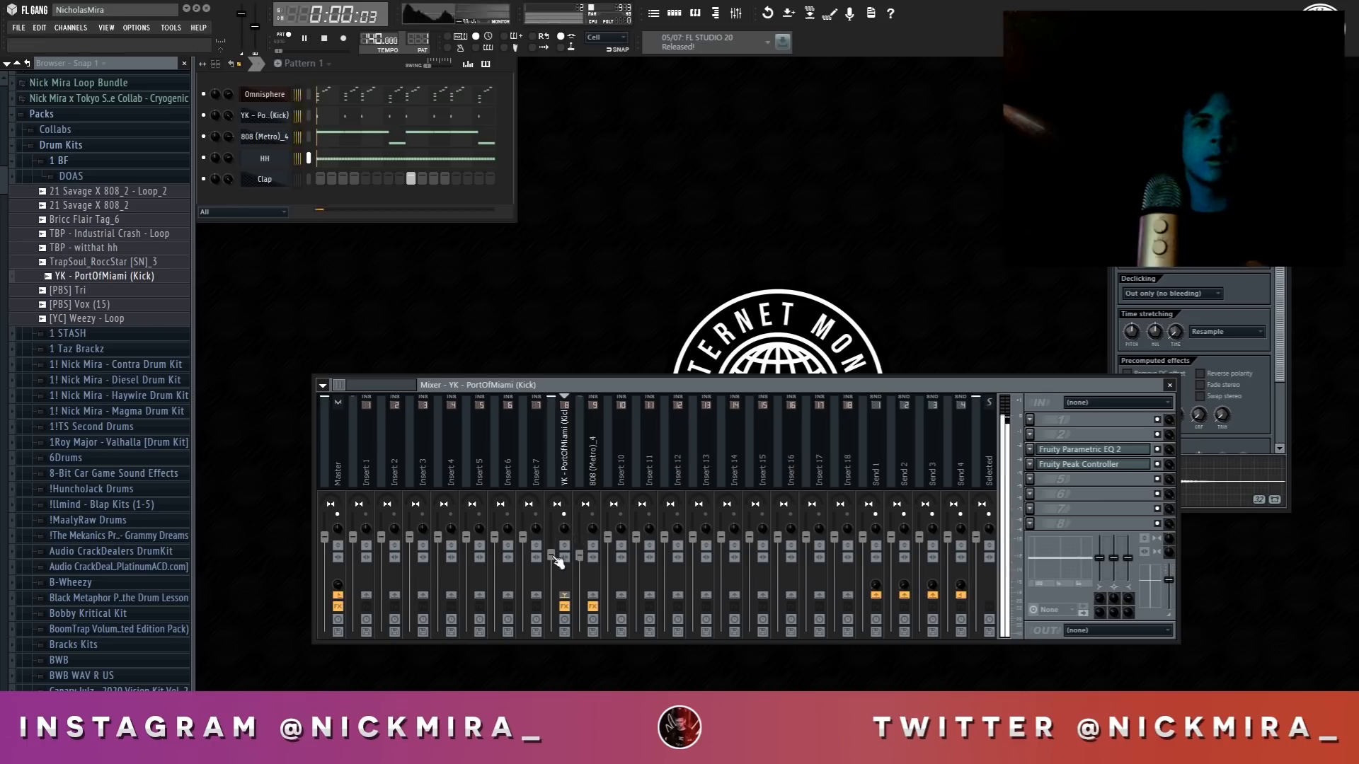
Try to rebalance the 808 mixer track by moving its volume fader during playback
click(603, 465)
click(603, 517)
key(space)
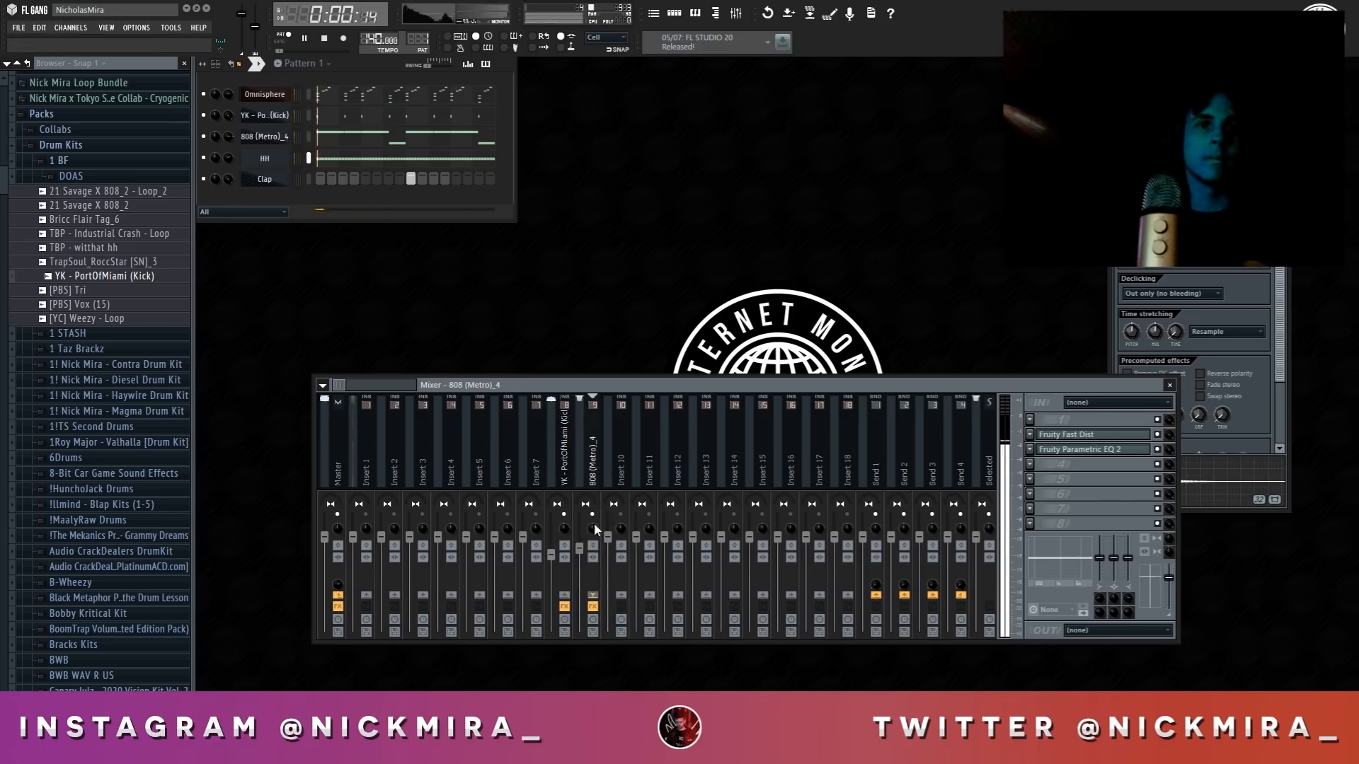
drag(588, 570, 589, 539)
key(space)
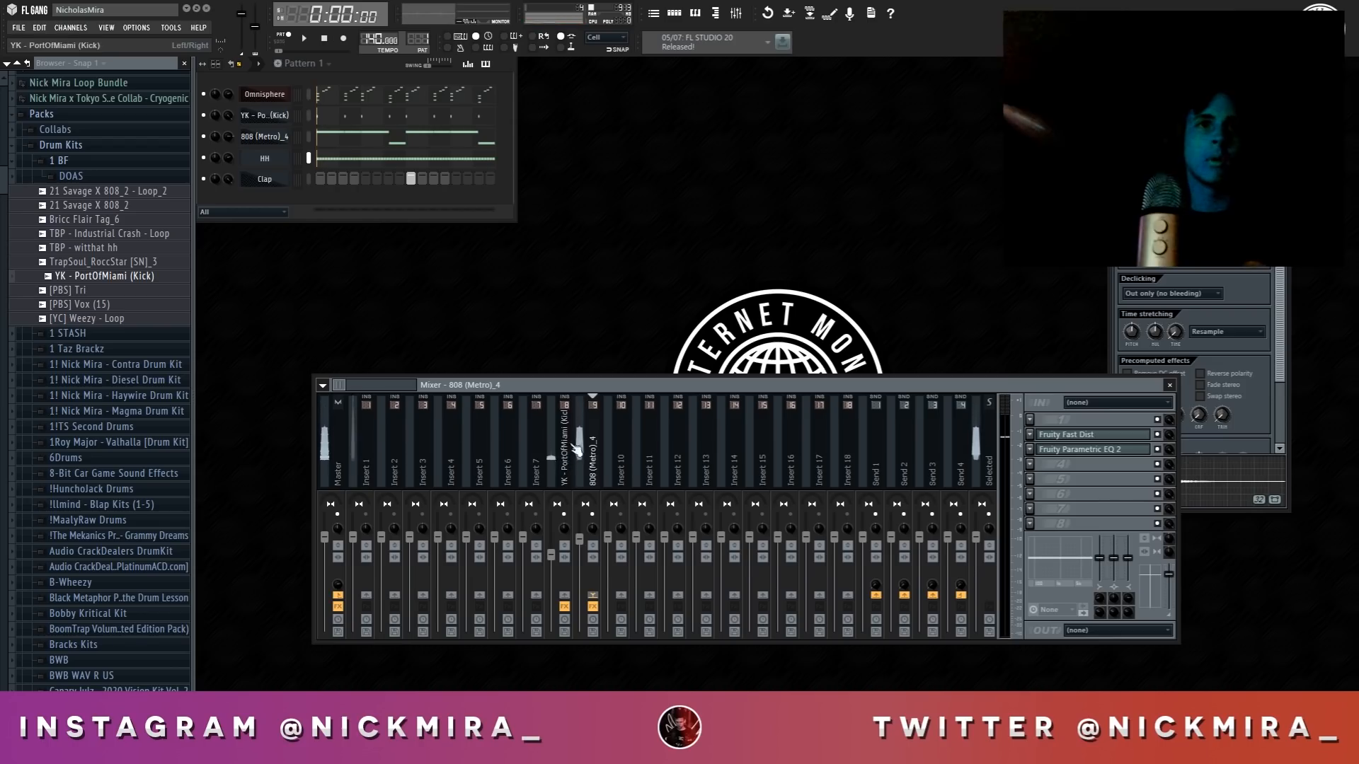
Relink the 808 mixer track's volume fader to the kick's Peak Controller with the mapping formula Input, and check it during playback
right_click(579, 540)
click(623, 644)
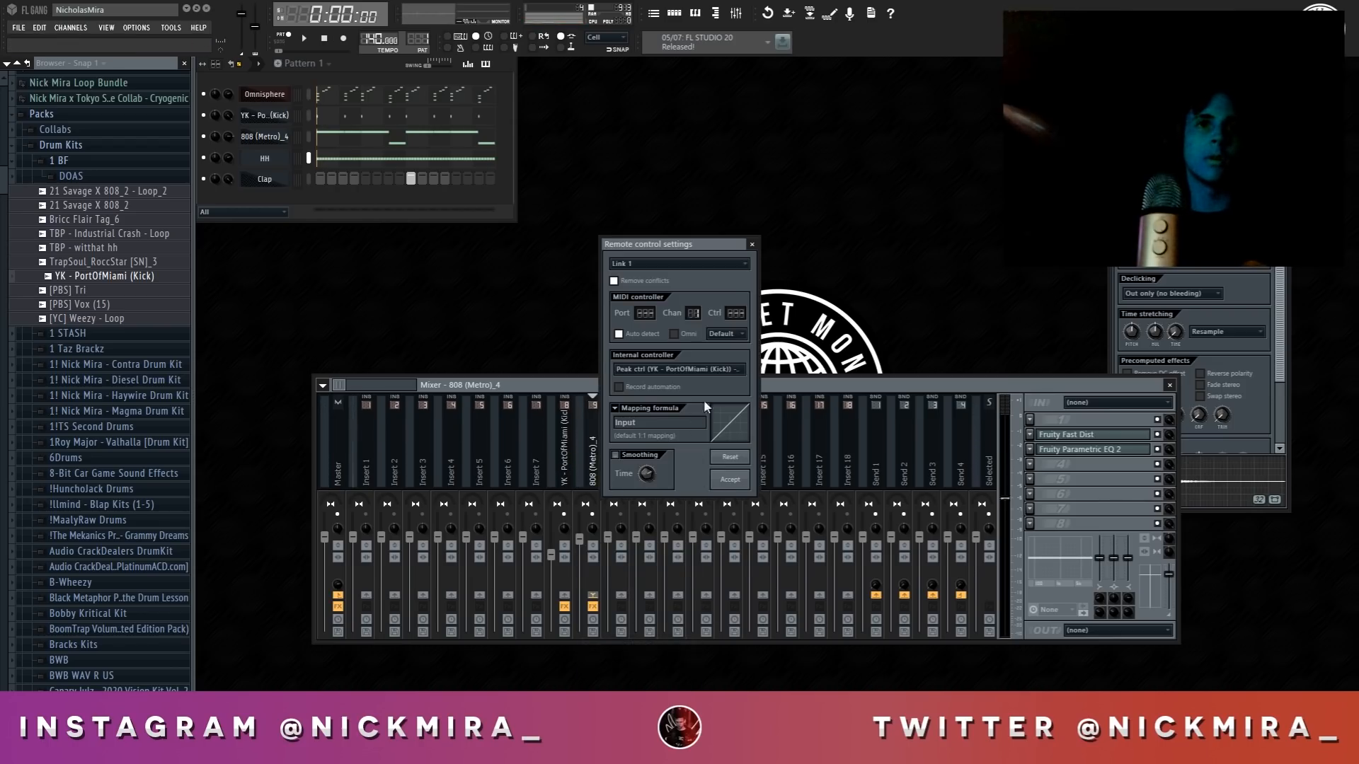
click(708, 369)
click(728, 424)
click(729, 478)
key(space)
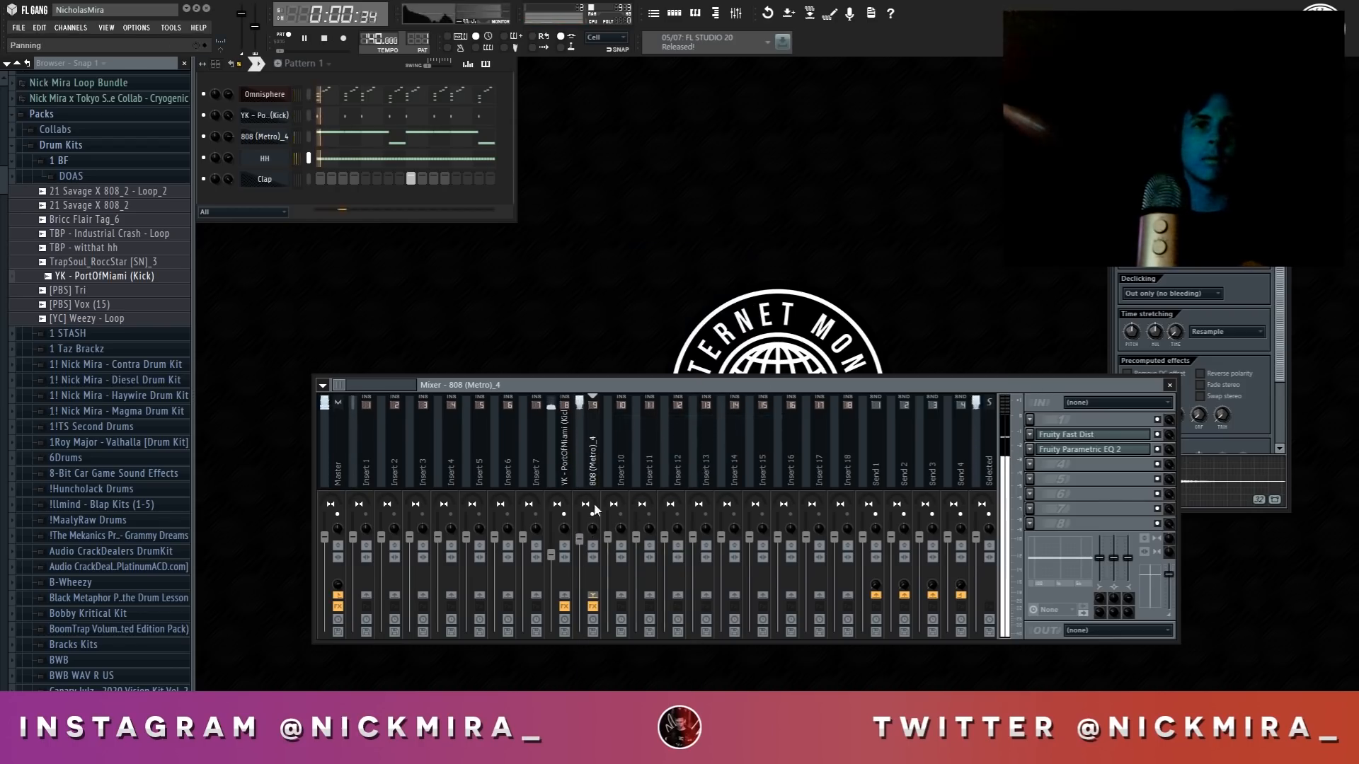
key(space)
Open the kick track's Fruity Peak Controller, readjust its peak base level, and play the pattern to check the 808's volume
click(563, 460)
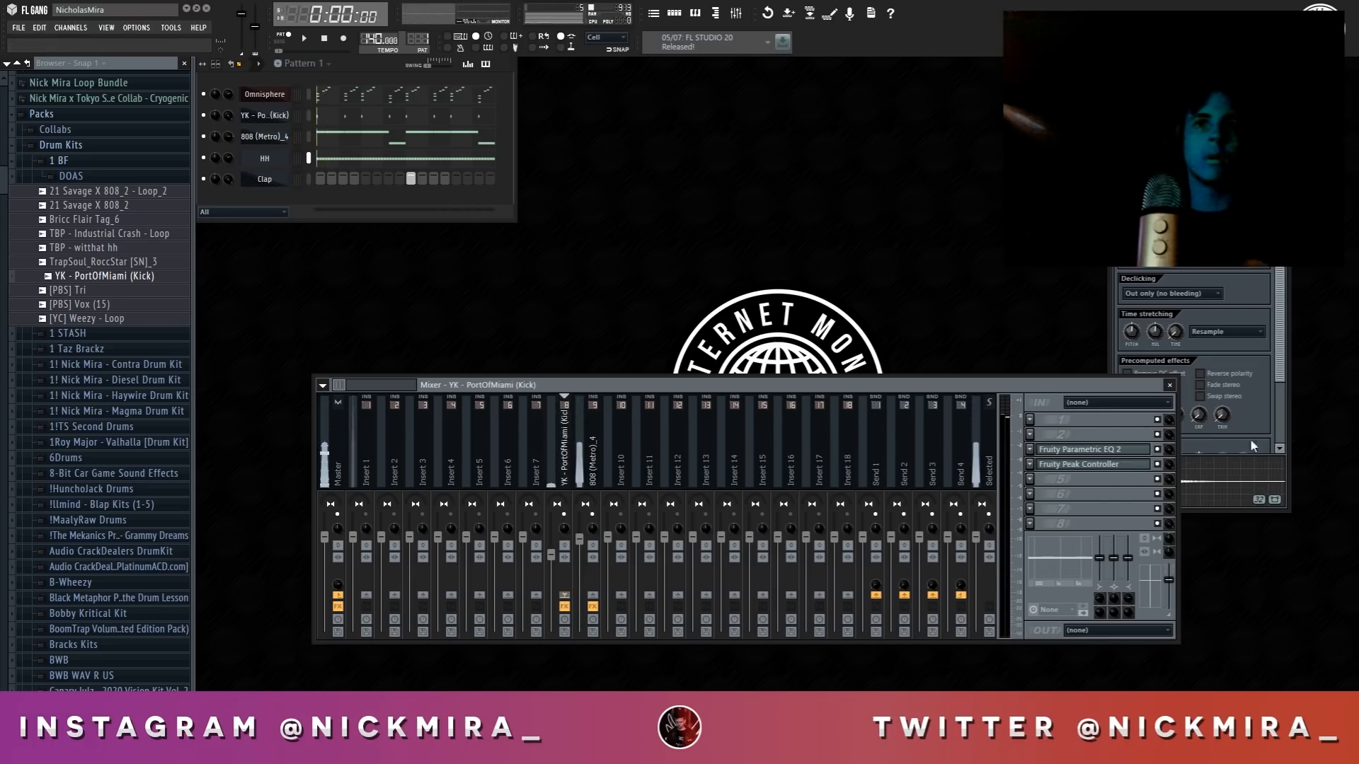
click(1122, 467)
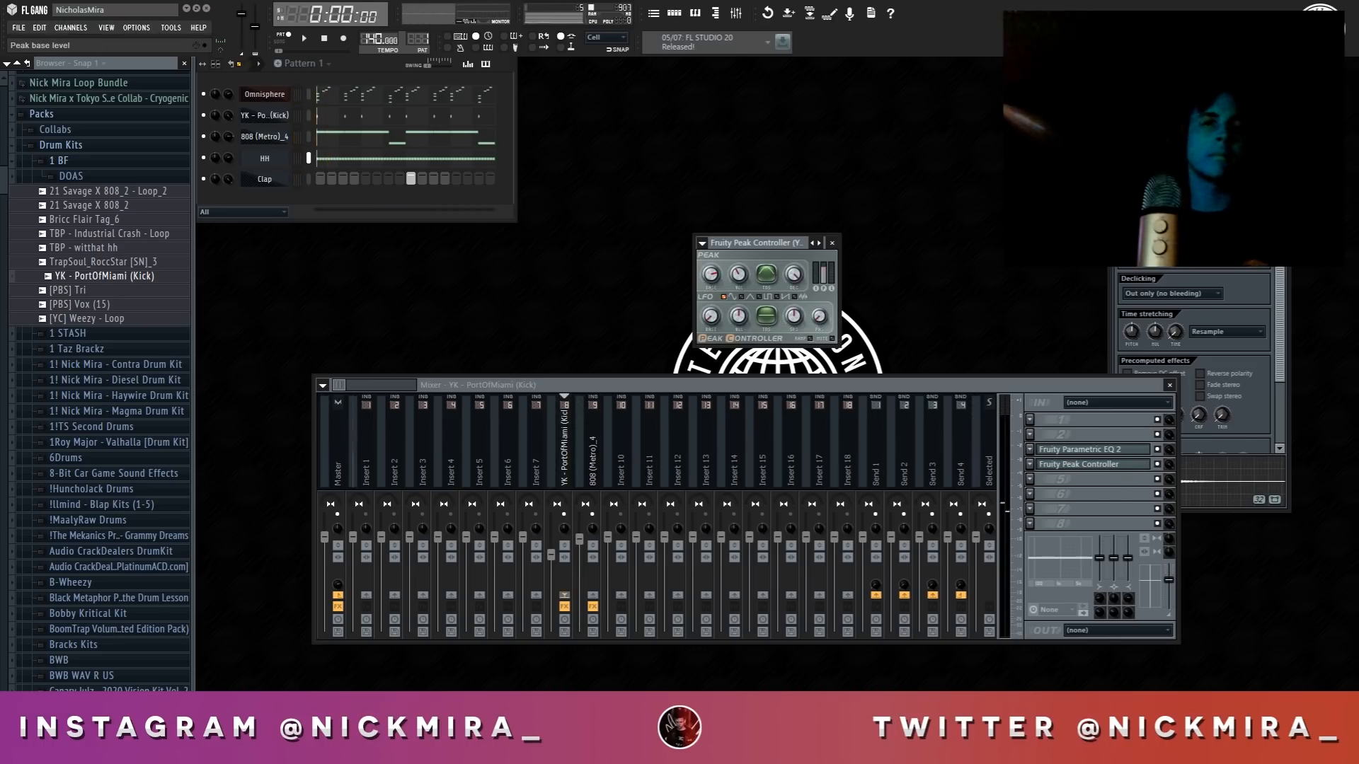
key(space)
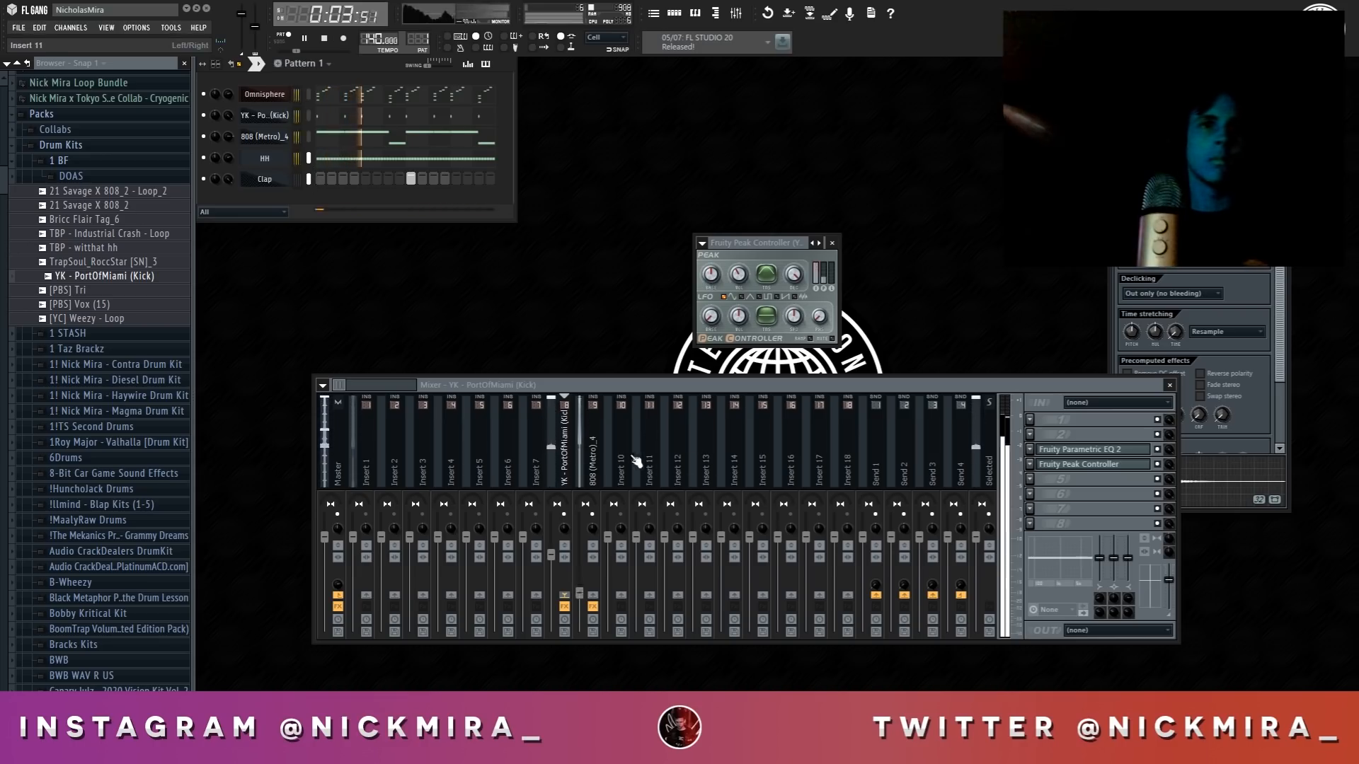
Route the HH and Clap channels to mixer inserts 10 and 11, and lower both tracks' faders during playback
right_click(629, 396)
mouse_move(711, 445)
click(793, 444)
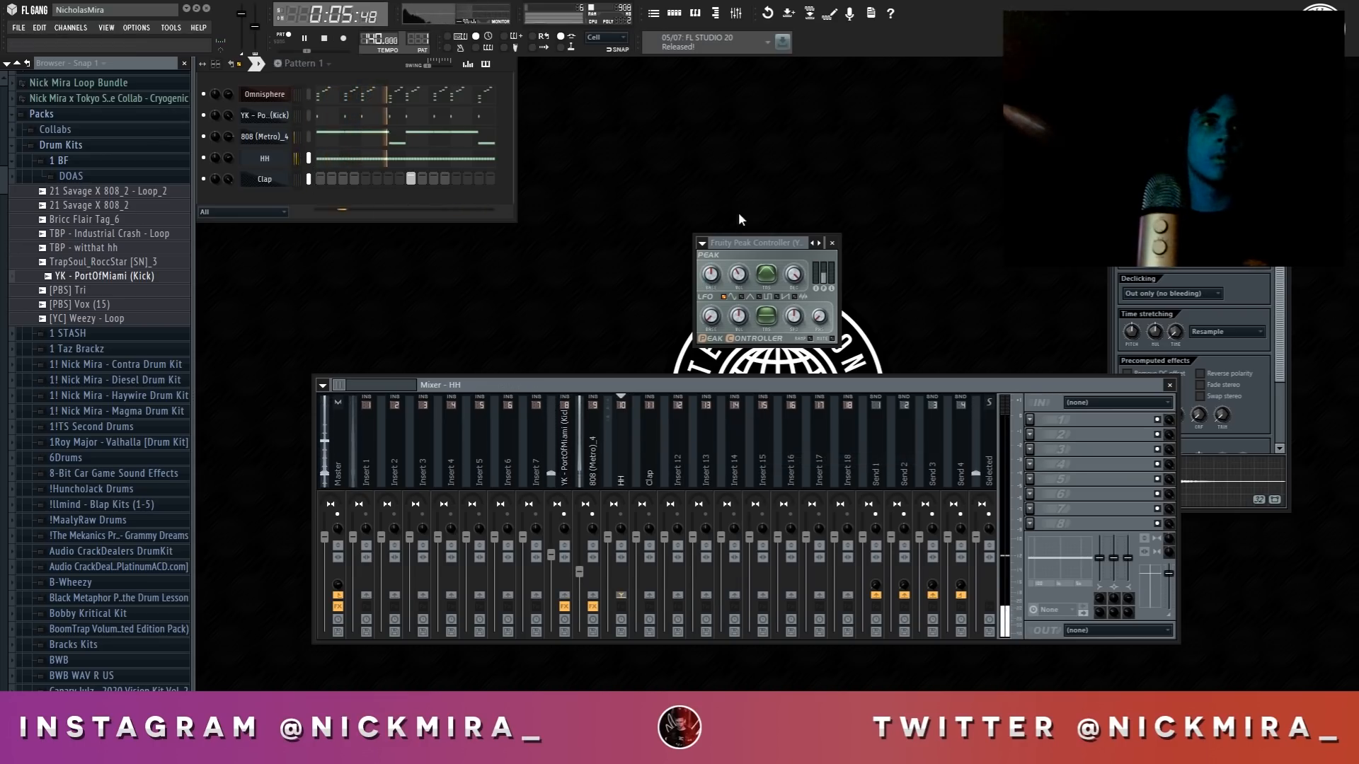
key(space)
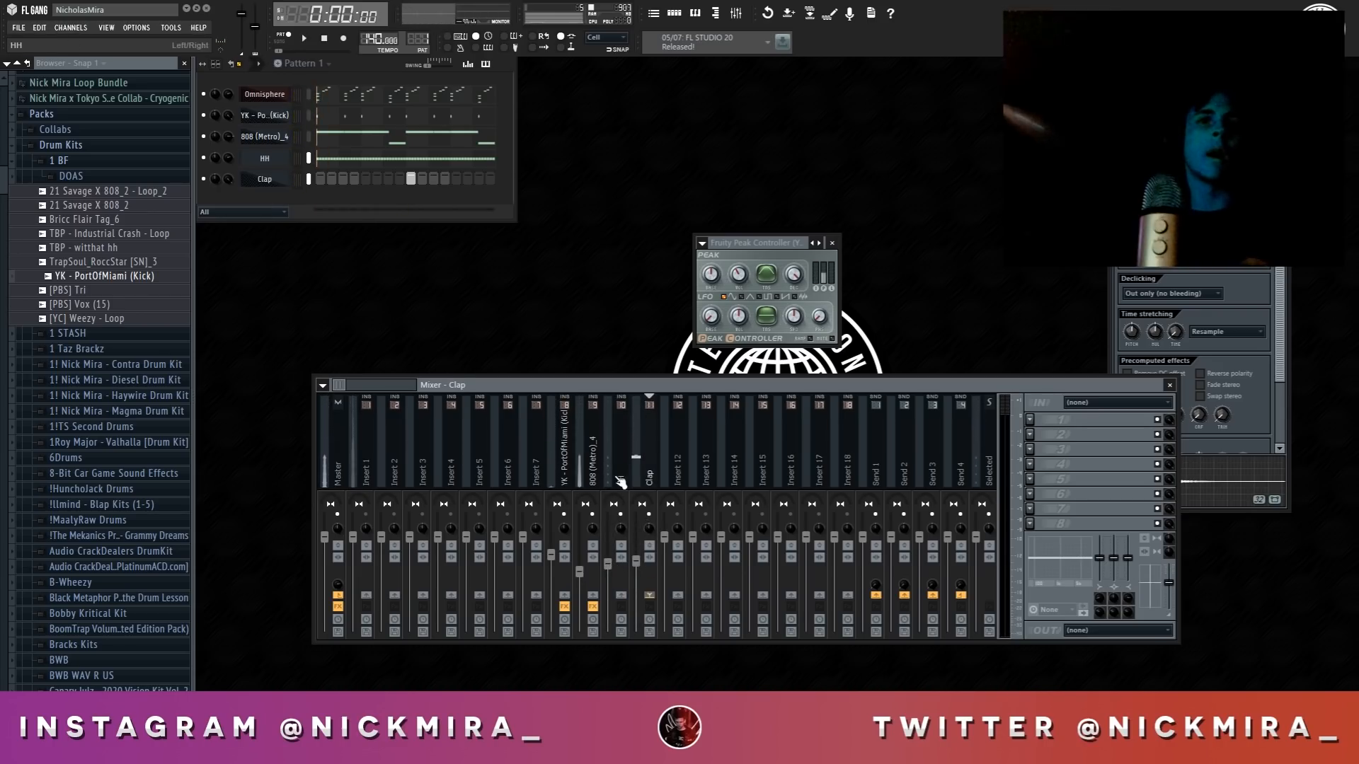
Open the HH channel's miscellaneous settings, adjust the second Time knob, and play the pattern to check the hi-hats
click(276, 159)
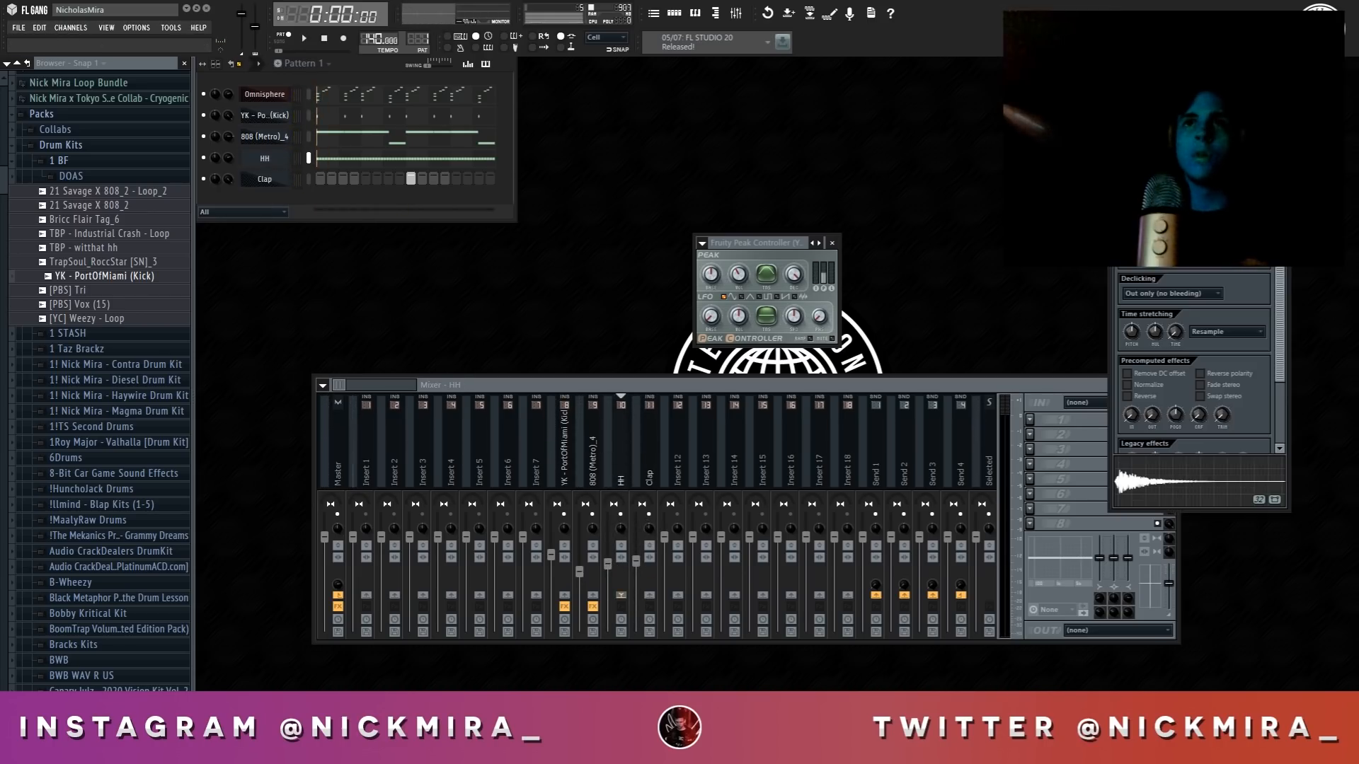
click(1160, 167)
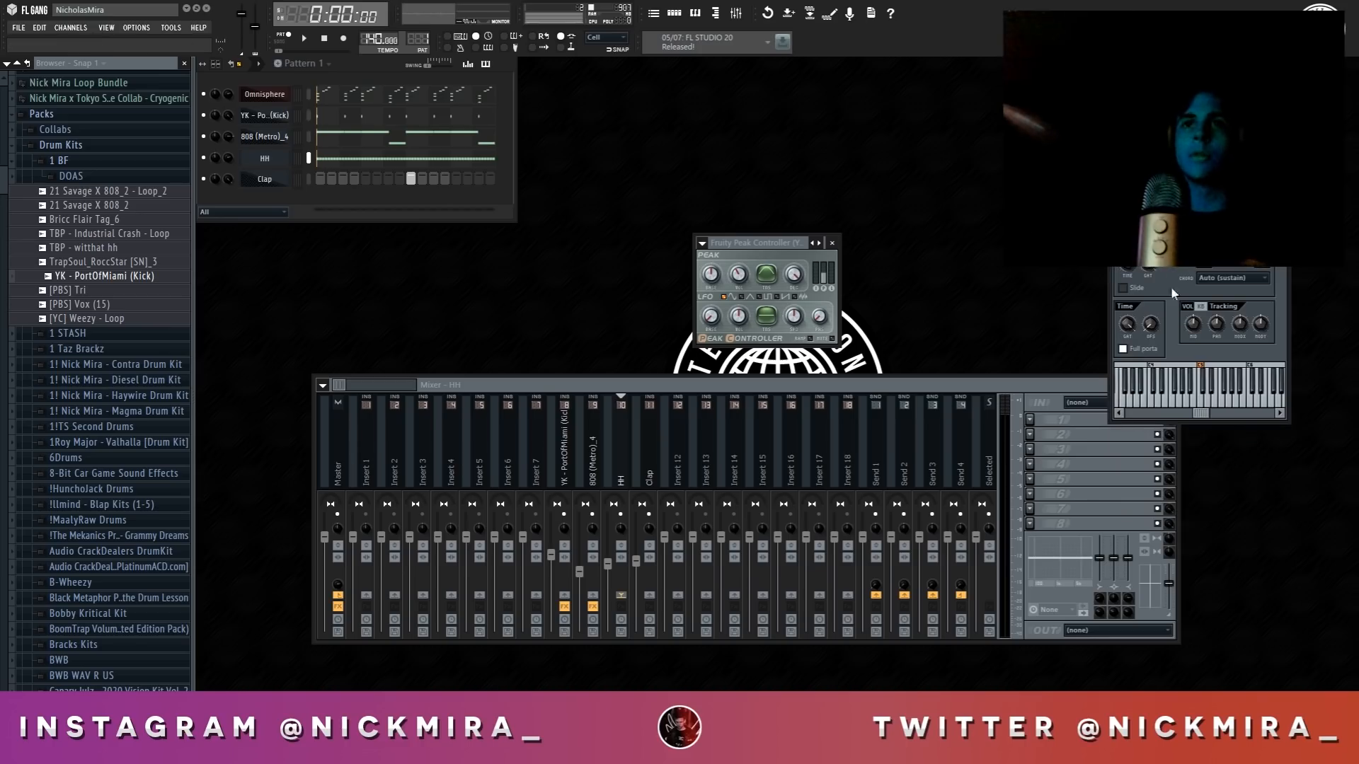
drag(1155, 329, 1155, 312)
key(space)
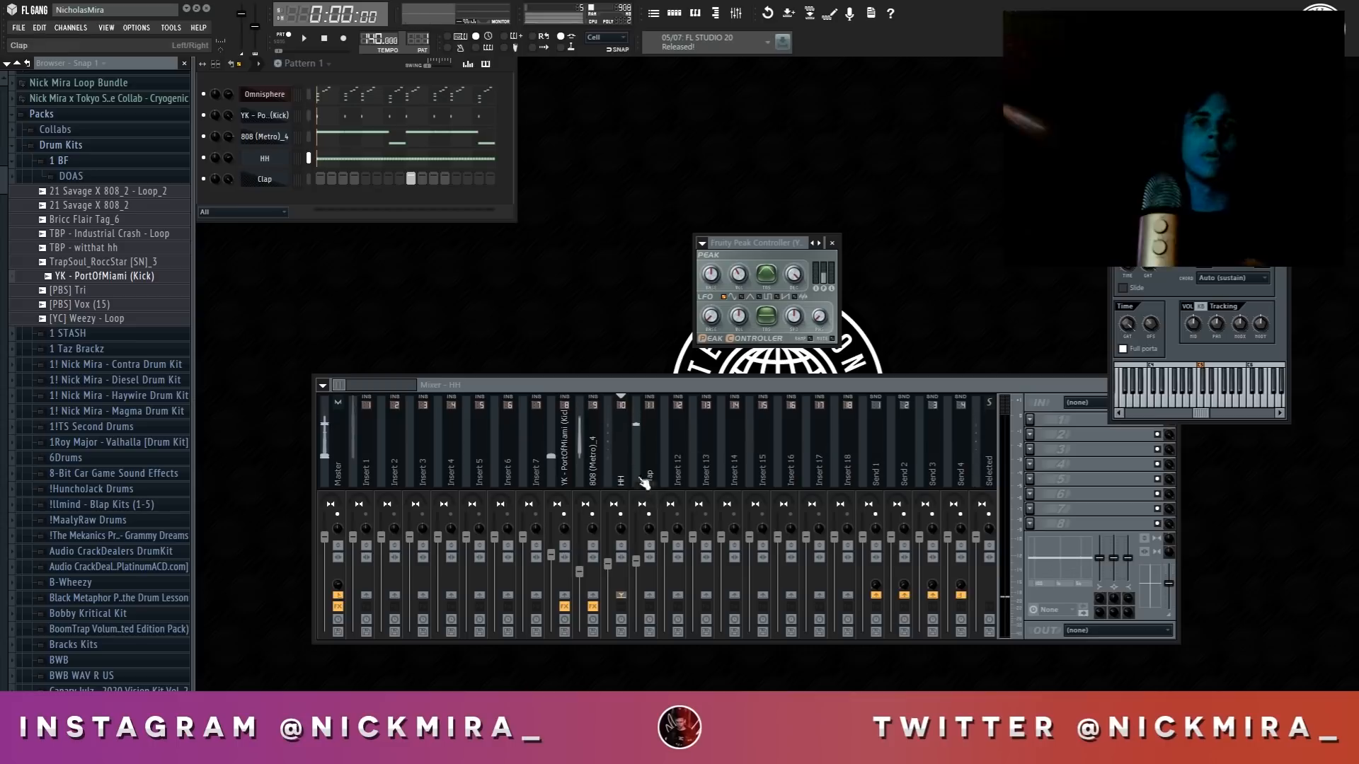
Shorten all HH notes in the piano roll to half their length, and fine-tune the HH channel's Time knob
click(621, 429)
click(368, 160)
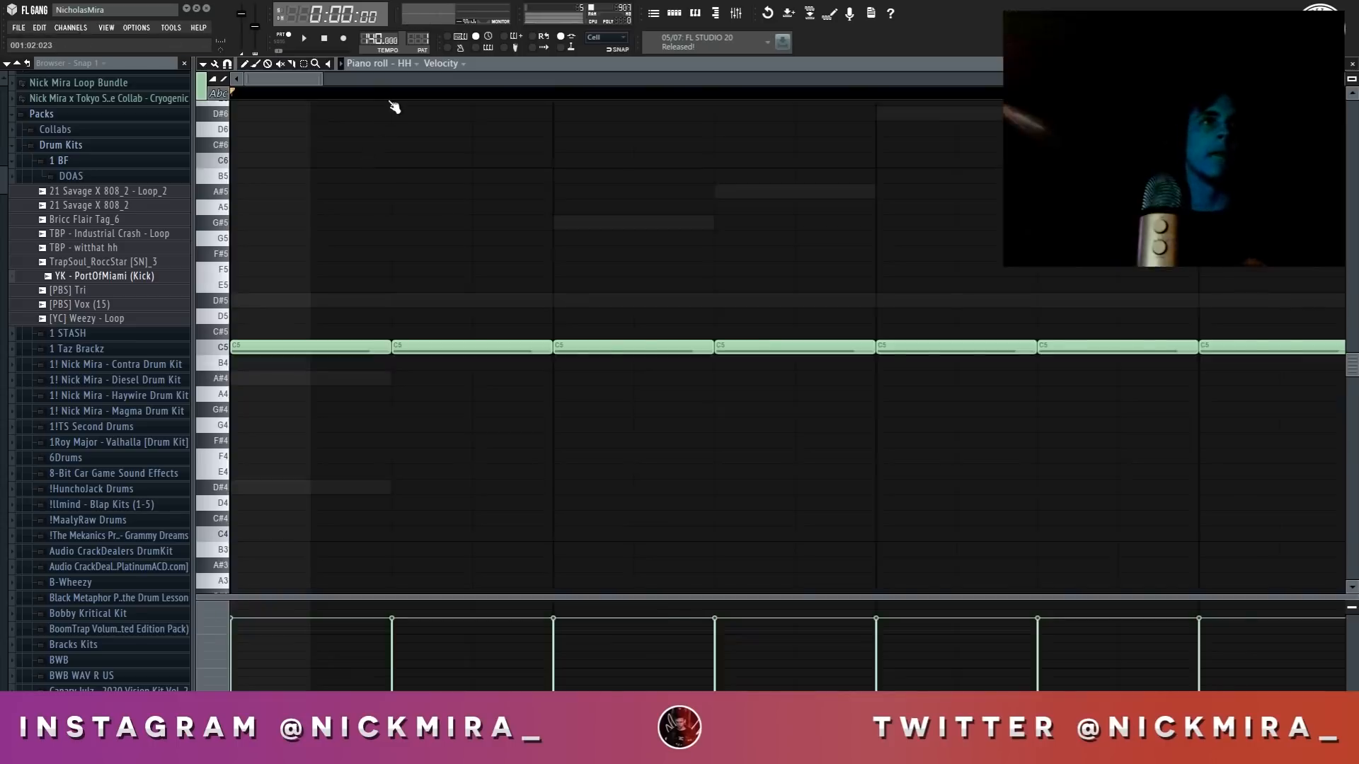
scroll(394, 105, up, 5)
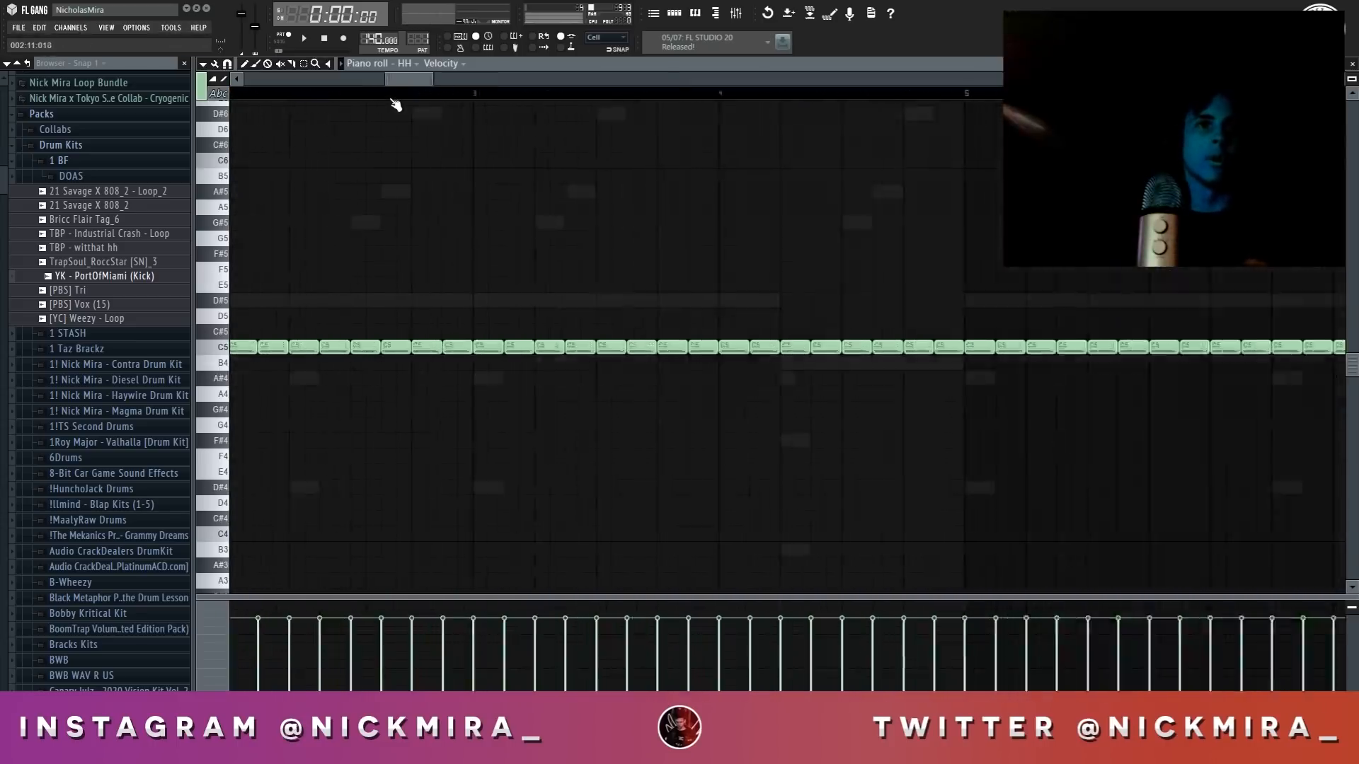
key(ctrl+a)
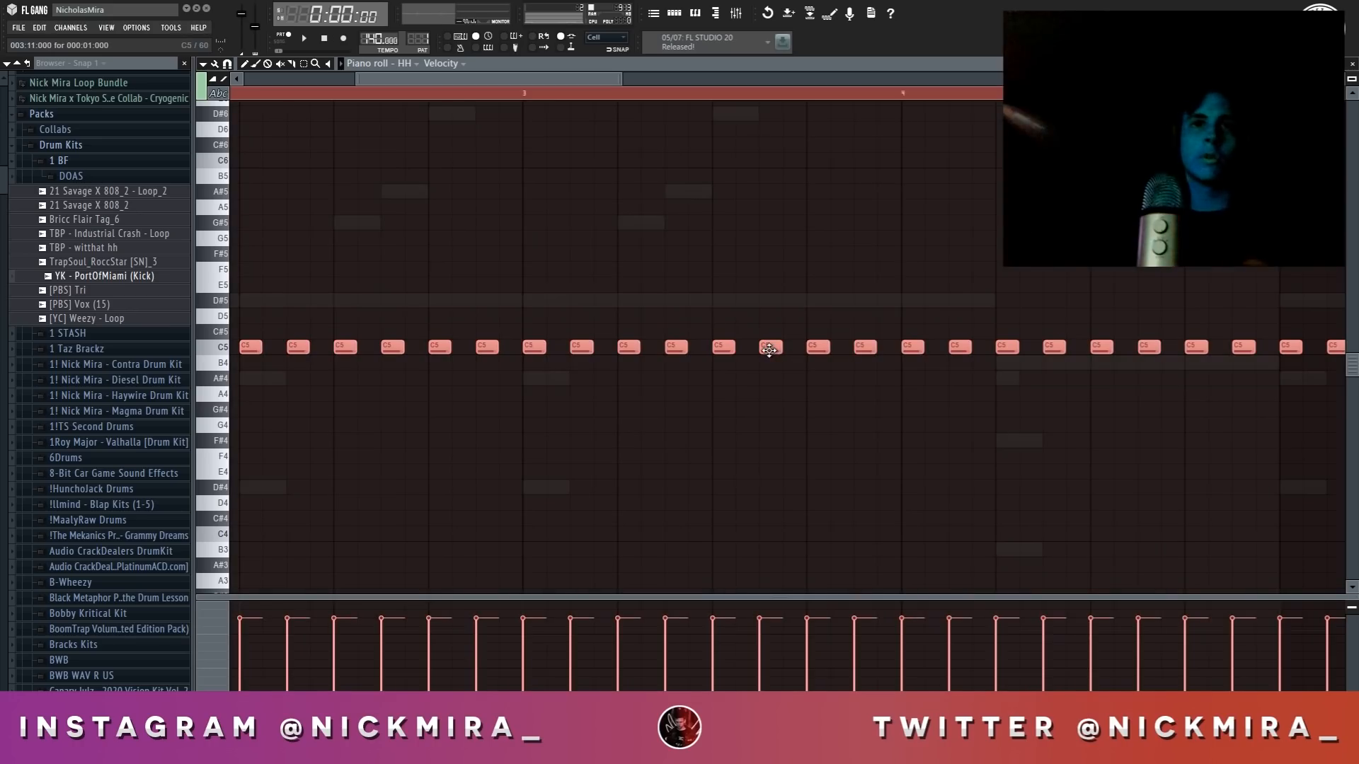
drag(769, 348, 759, 352)
key(space)
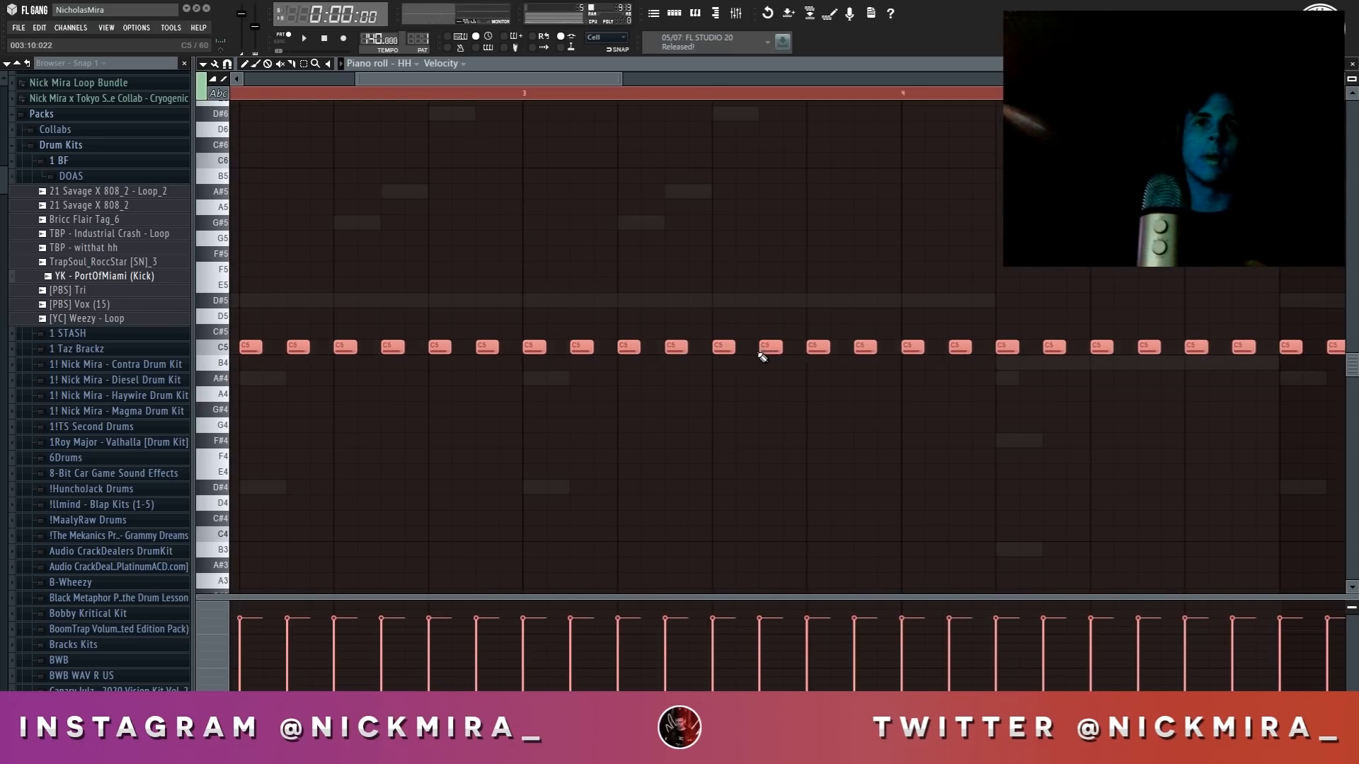
key(ctrl+d)
key(space)
key(Escape)
drag(1150, 326, 1151, 332)
Lower the volume fader of mixer Insert 1 while the pattern plays, and select the Master track
click(354, 438)
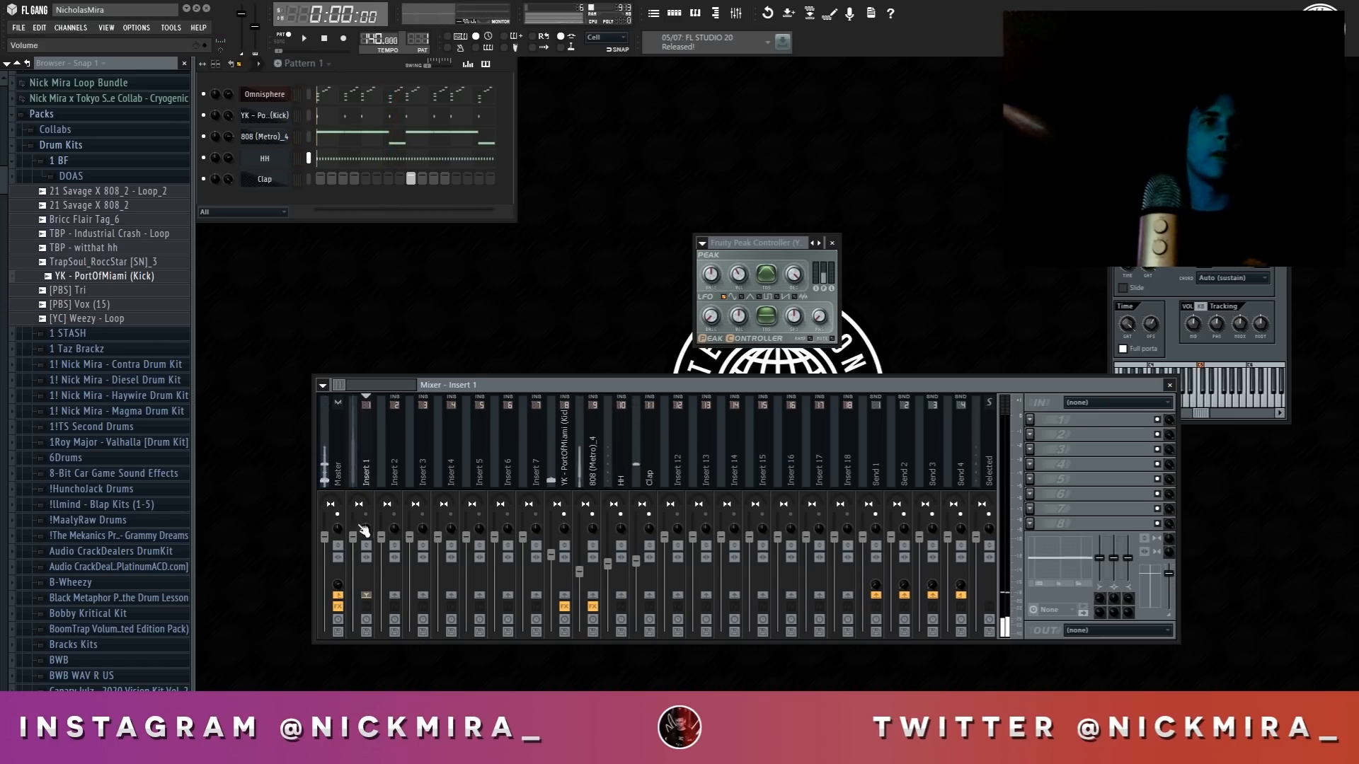
key(space)
drag(356, 544, 353, 579)
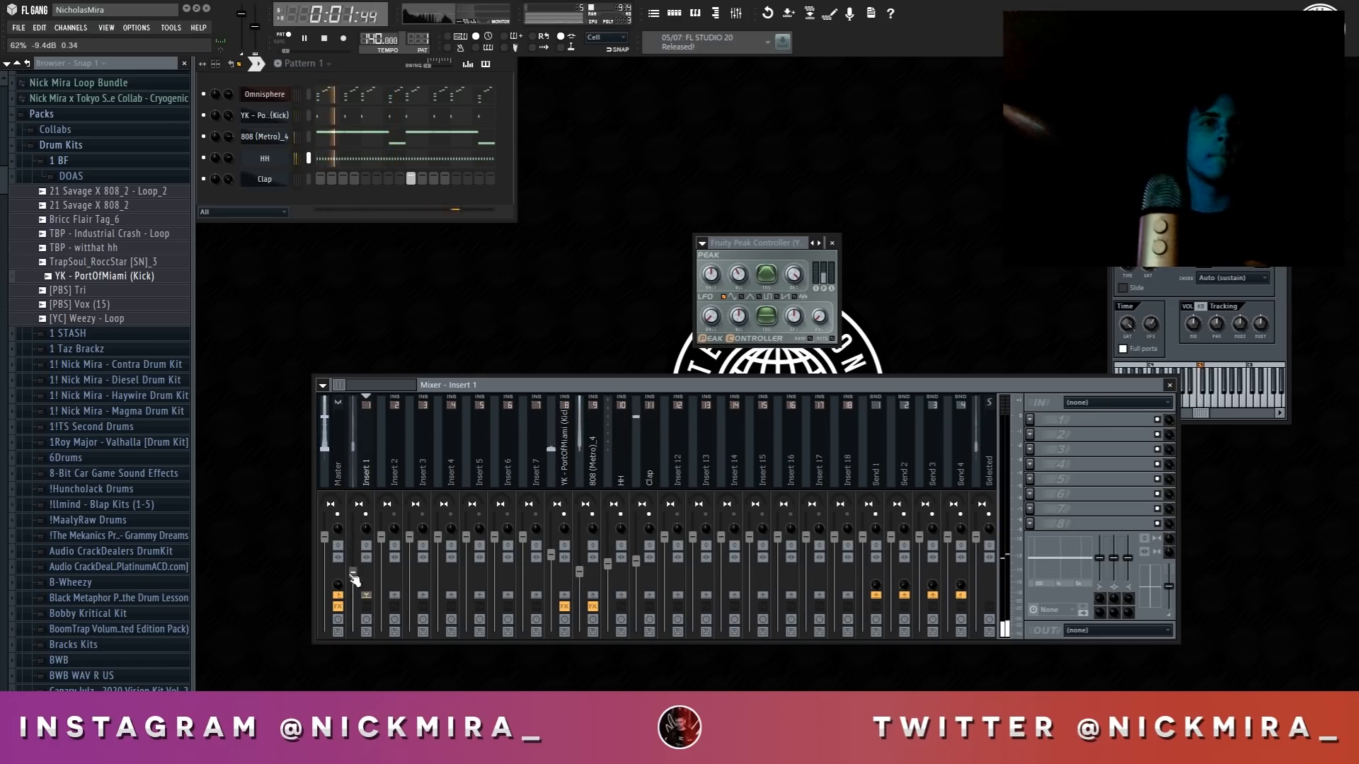
key(space)
click(343, 461)
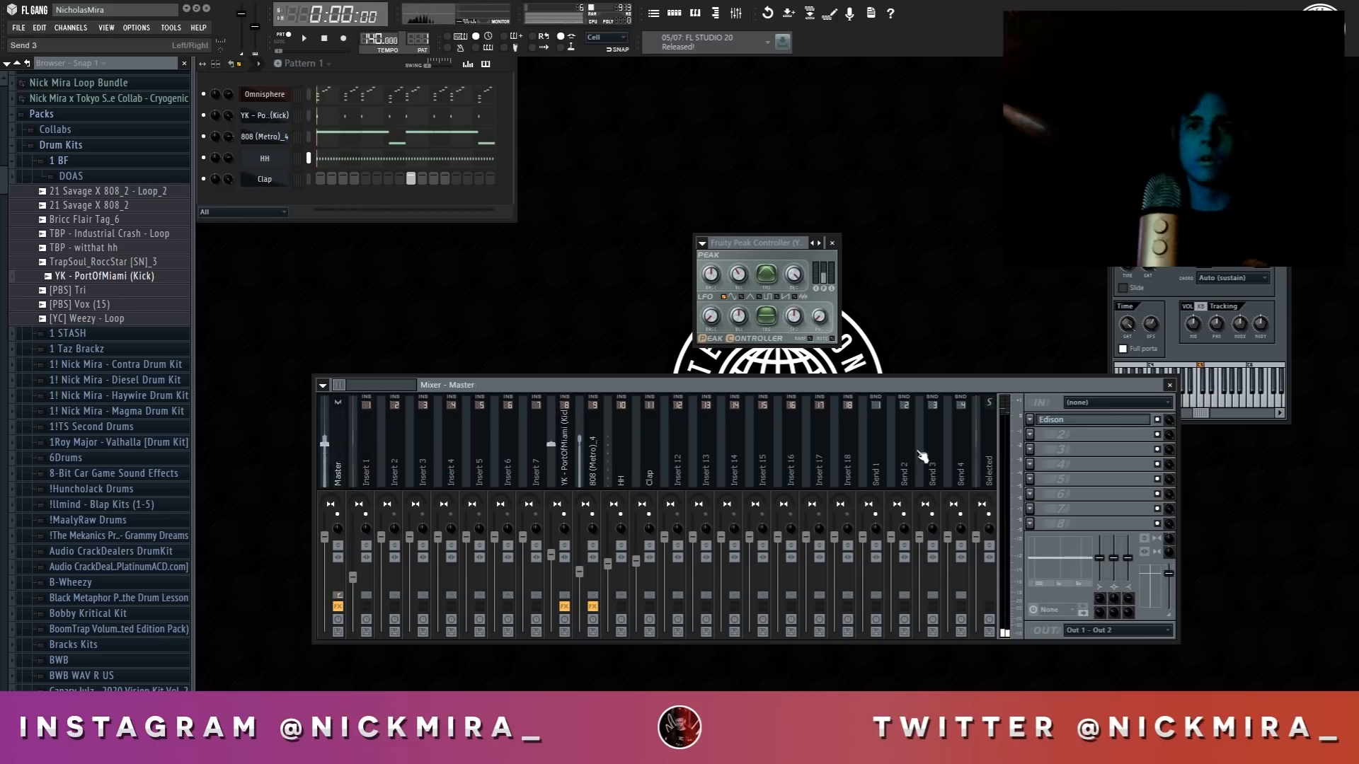
Add Fruity Limiter to slot 4 of the Master track and lower its limiter ceiling while the pattern plays
click(1034, 471)
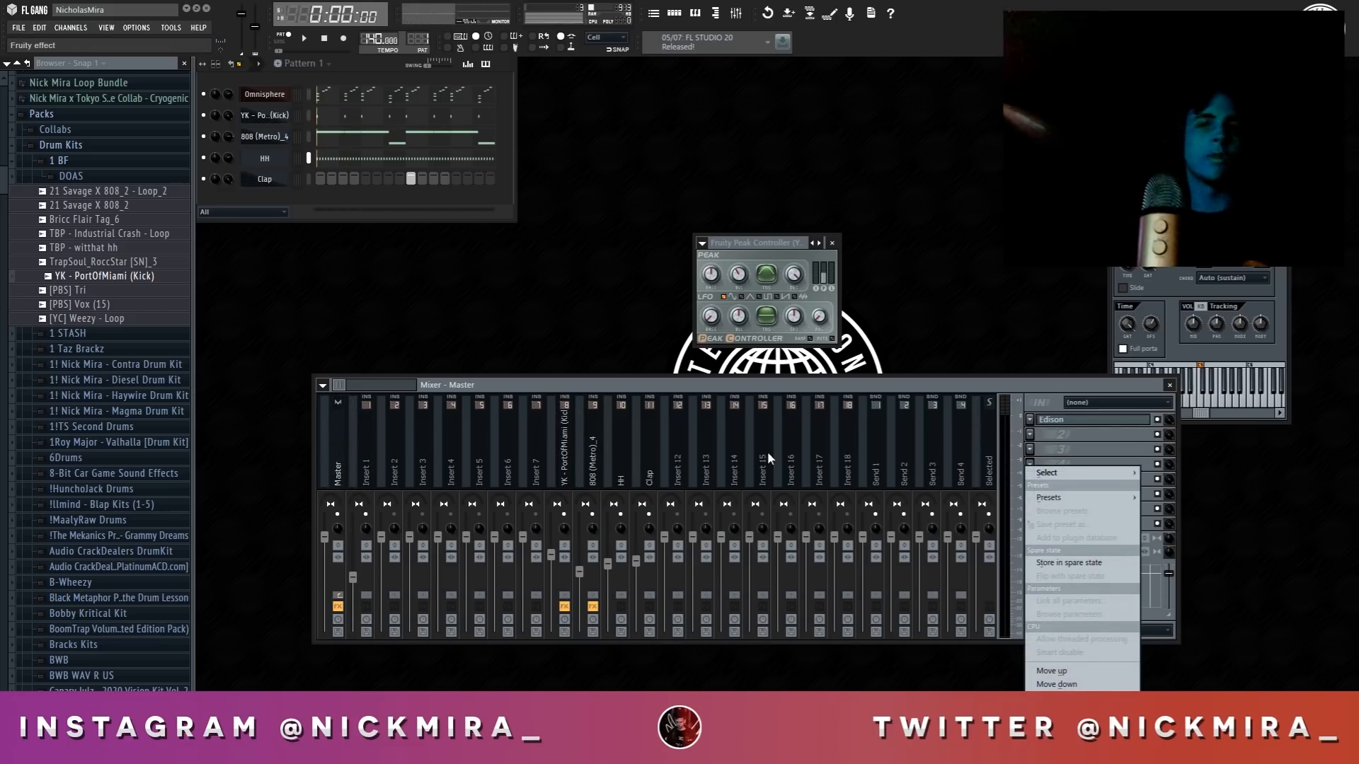
mouse_move(1130, 483)
click(1185, 562)
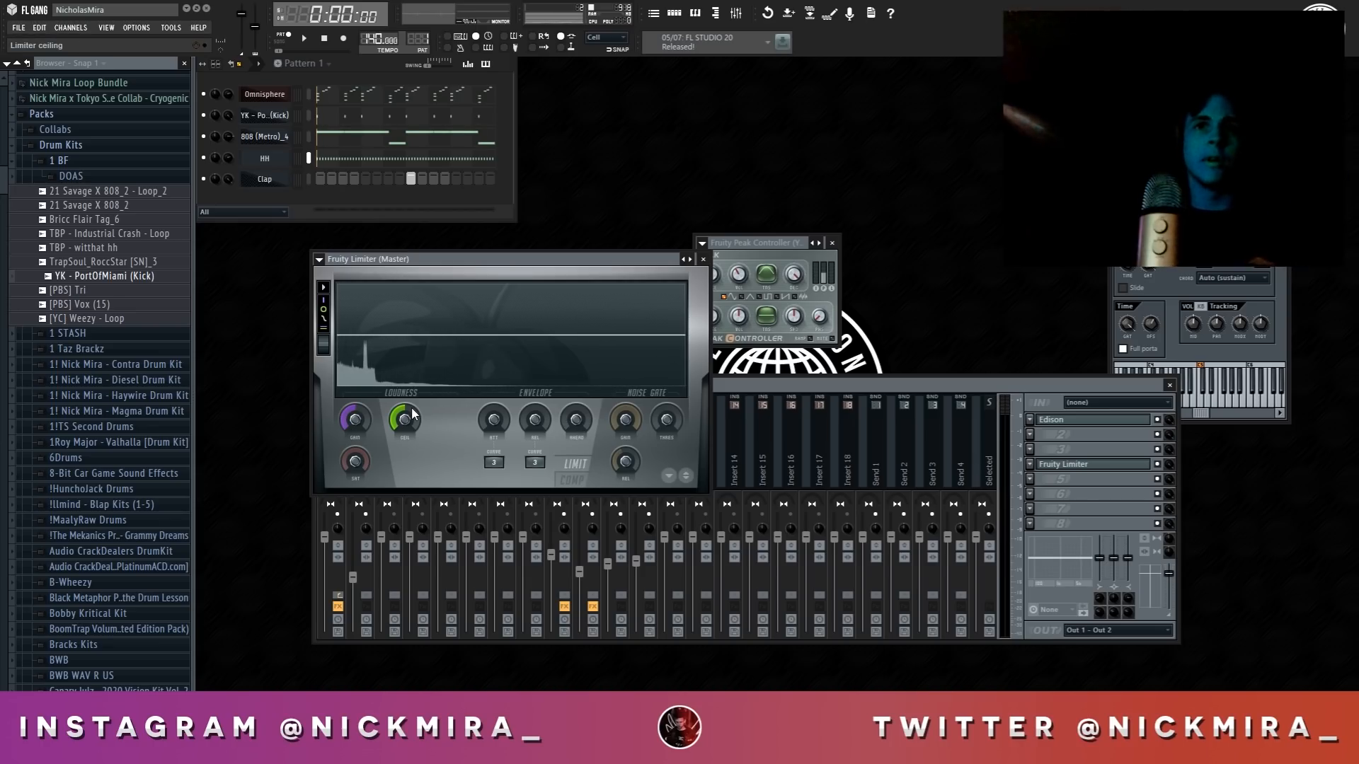
key(space)
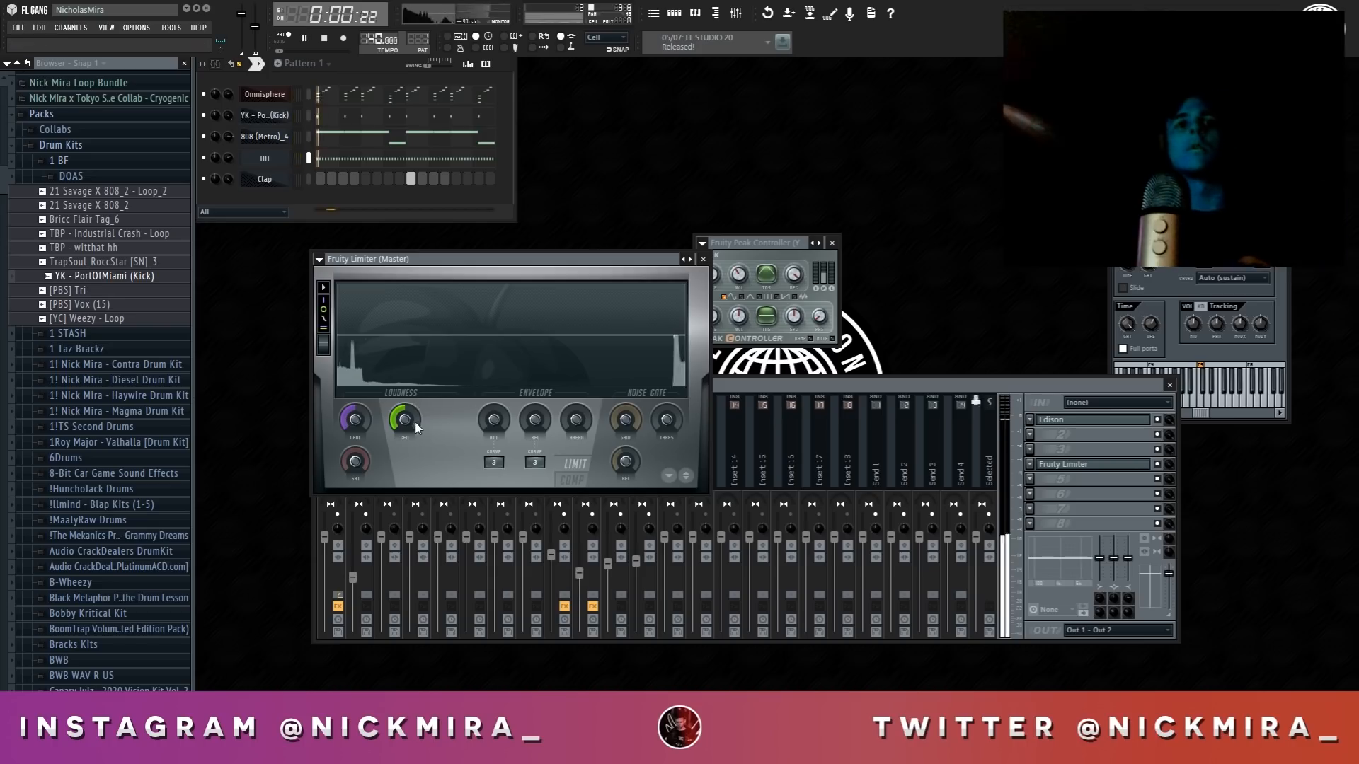
drag(416, 422, 417, 422)
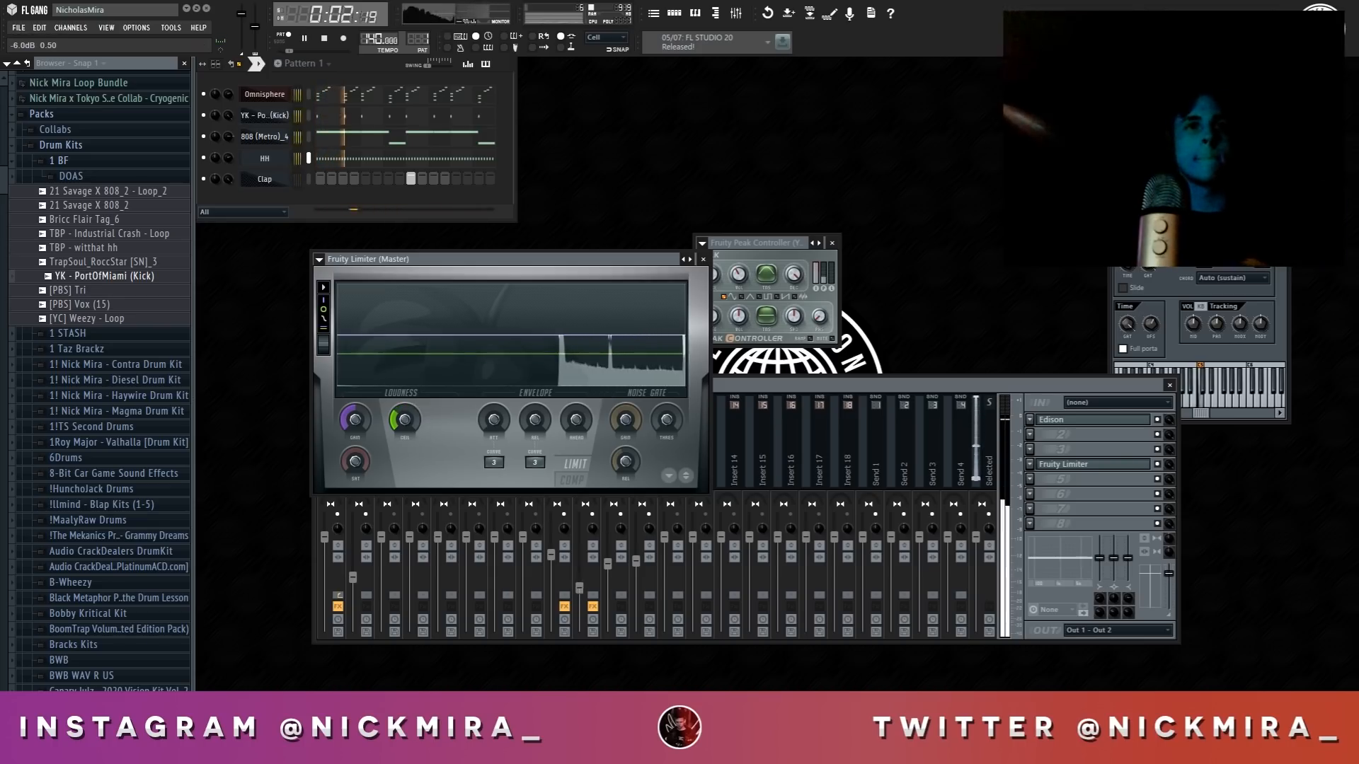
key(space)
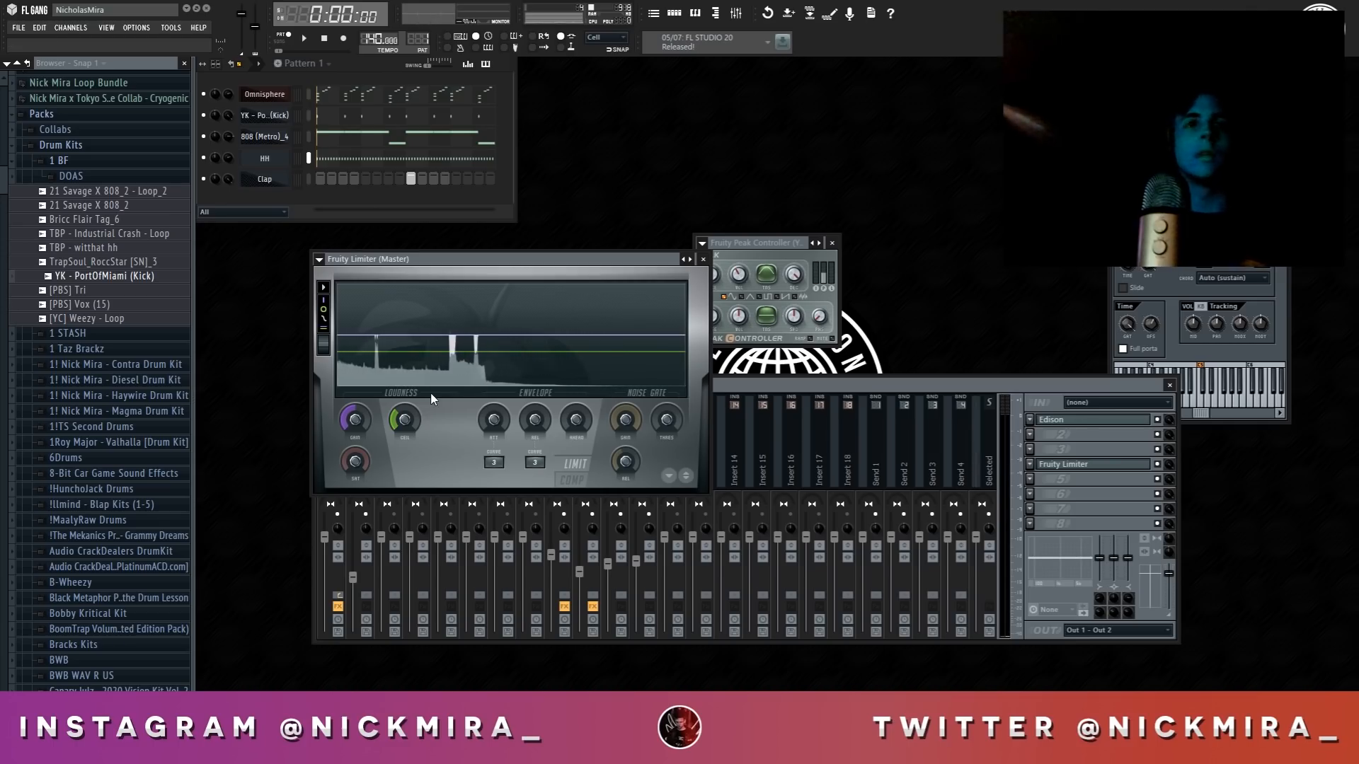
Raise the Insert 1 fader slightly during playback and return to the Master's Fruity Limiter
key(space)
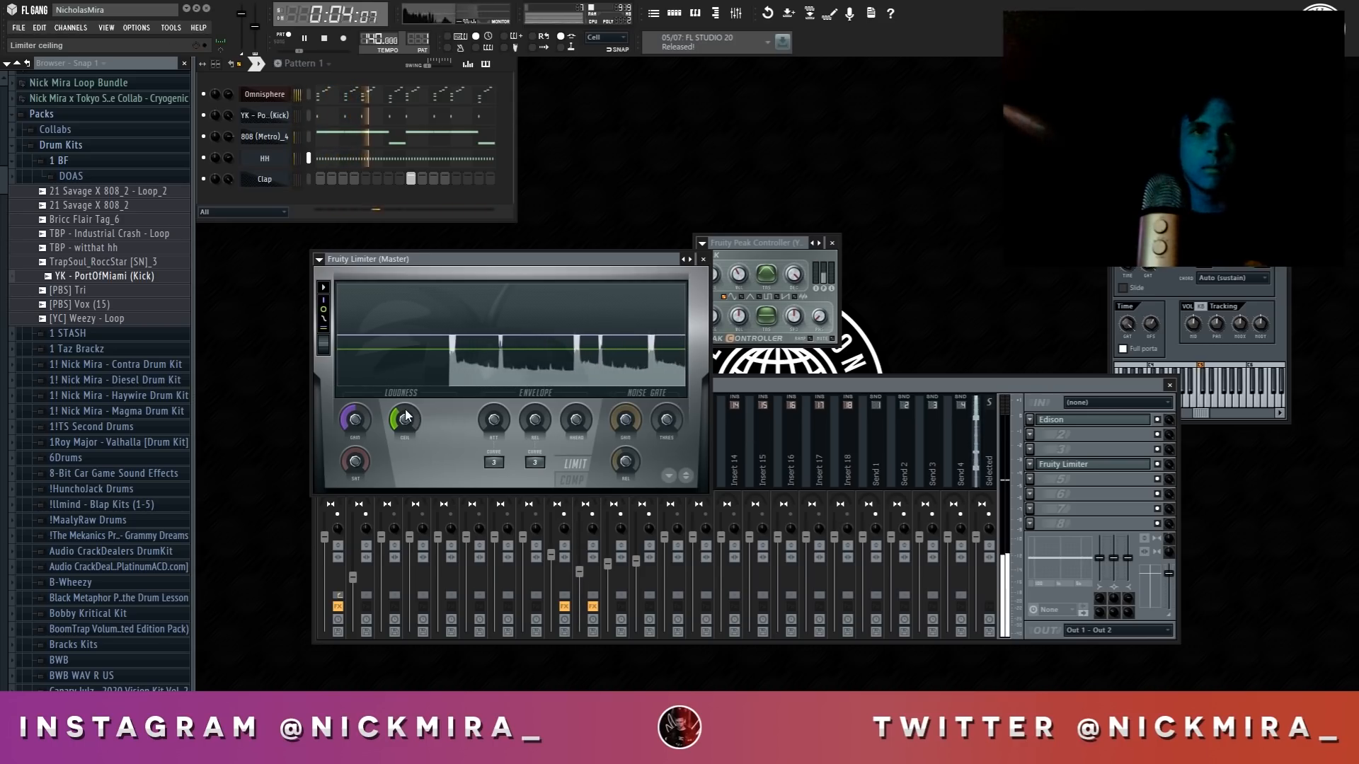
click(336, 444)
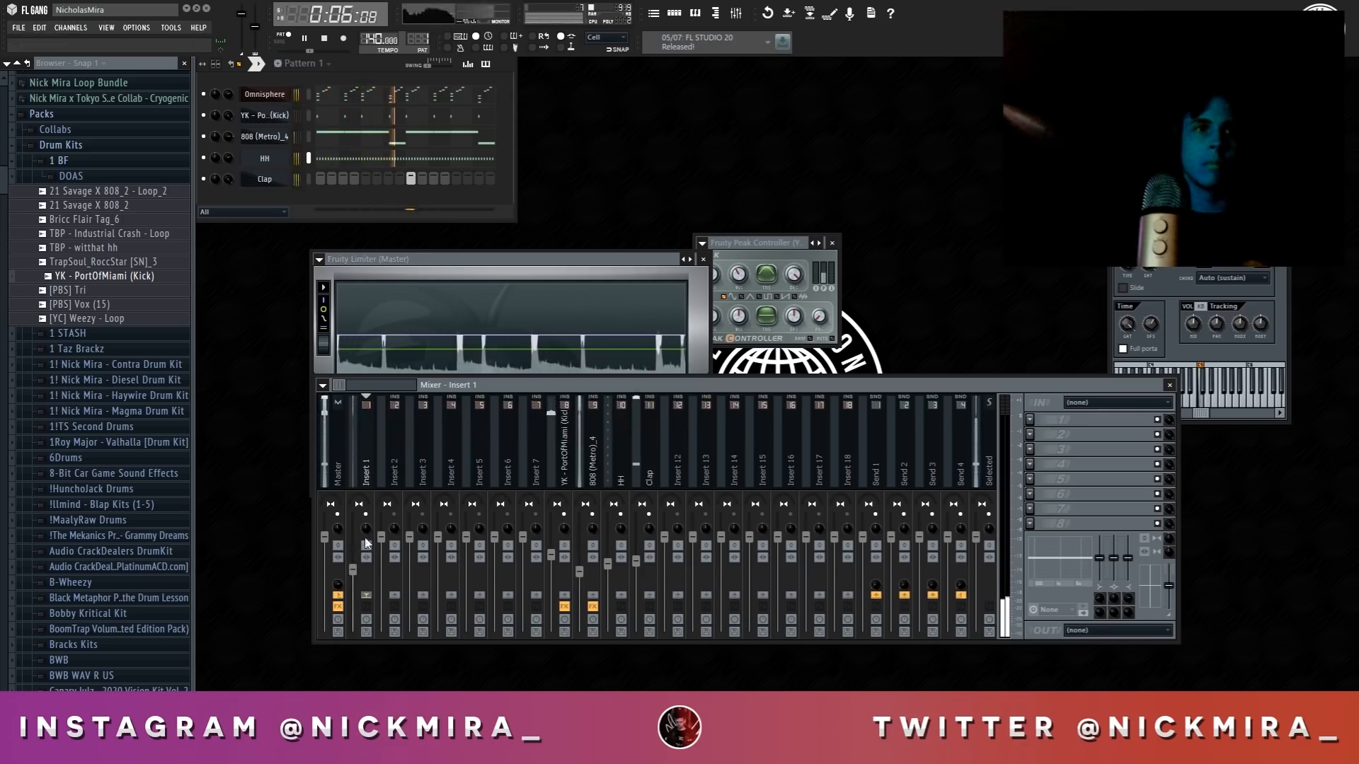
click(430, 357)
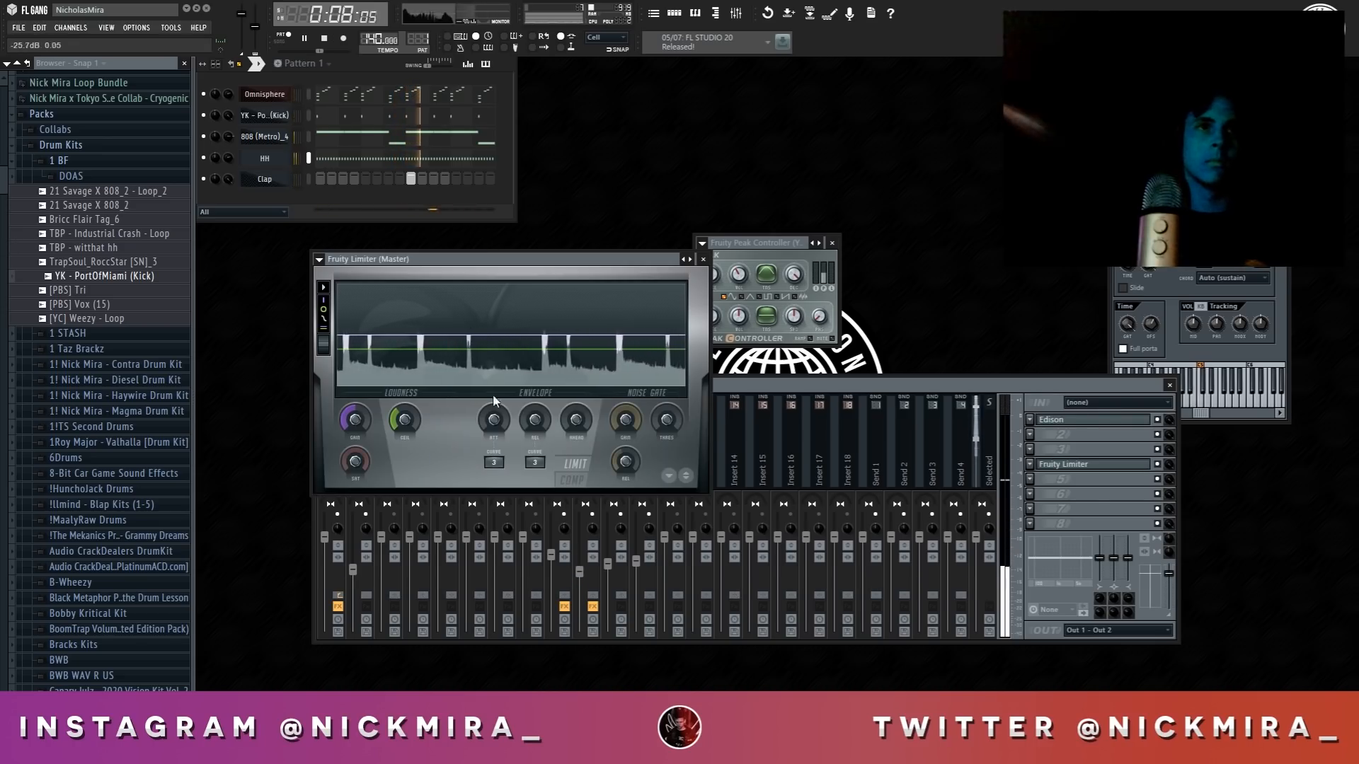
key(space)
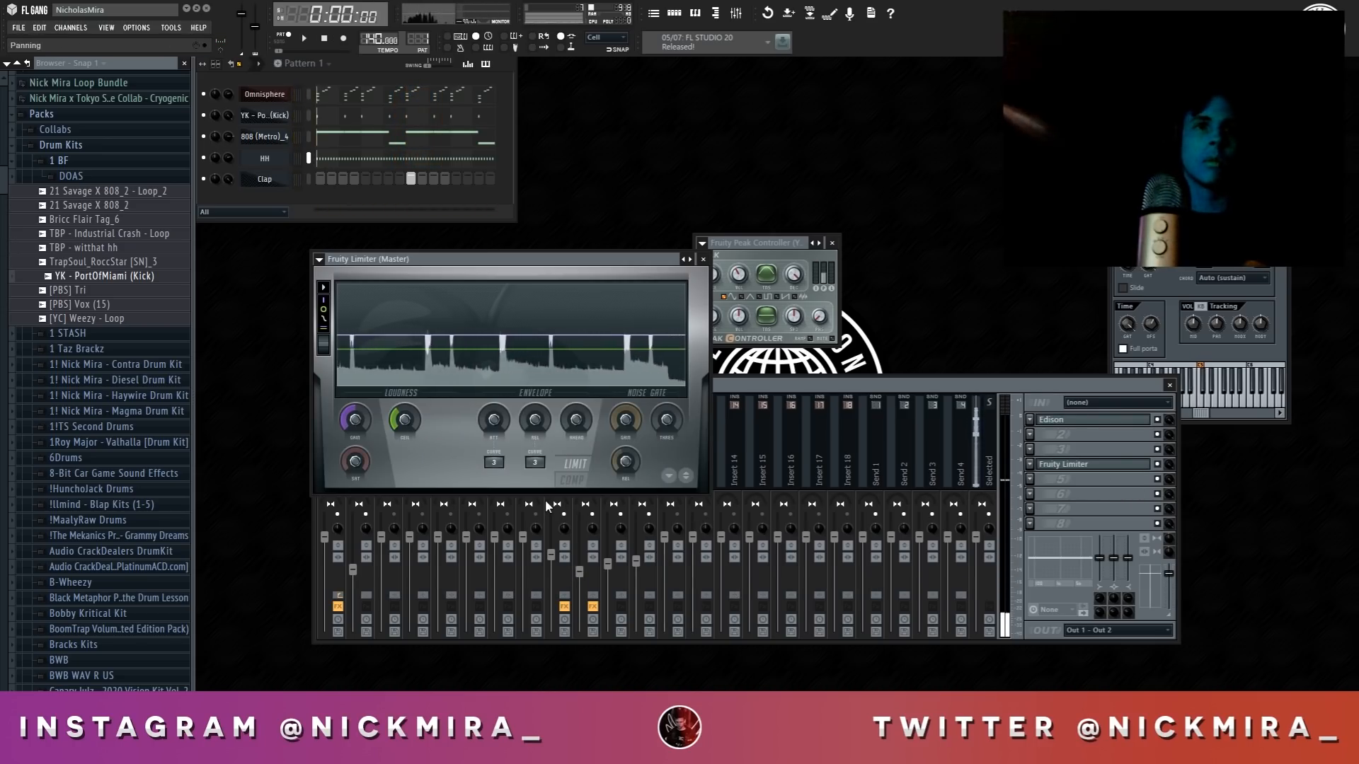
Open the Fruity Parametric EQ 2 on the kick's insert, pull its low-frequency band 2 down to a slight cut, and close the EQ
click(561, 545)
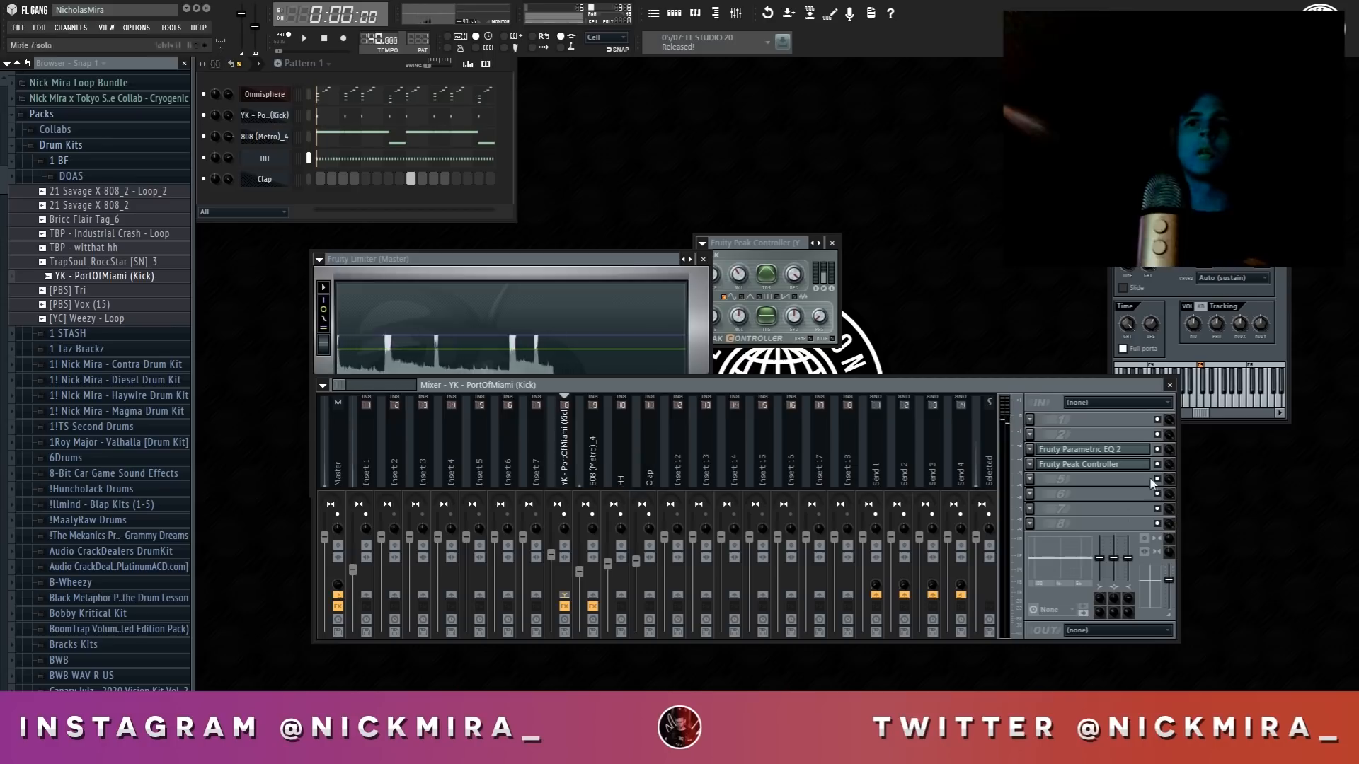
click(1120, 450)
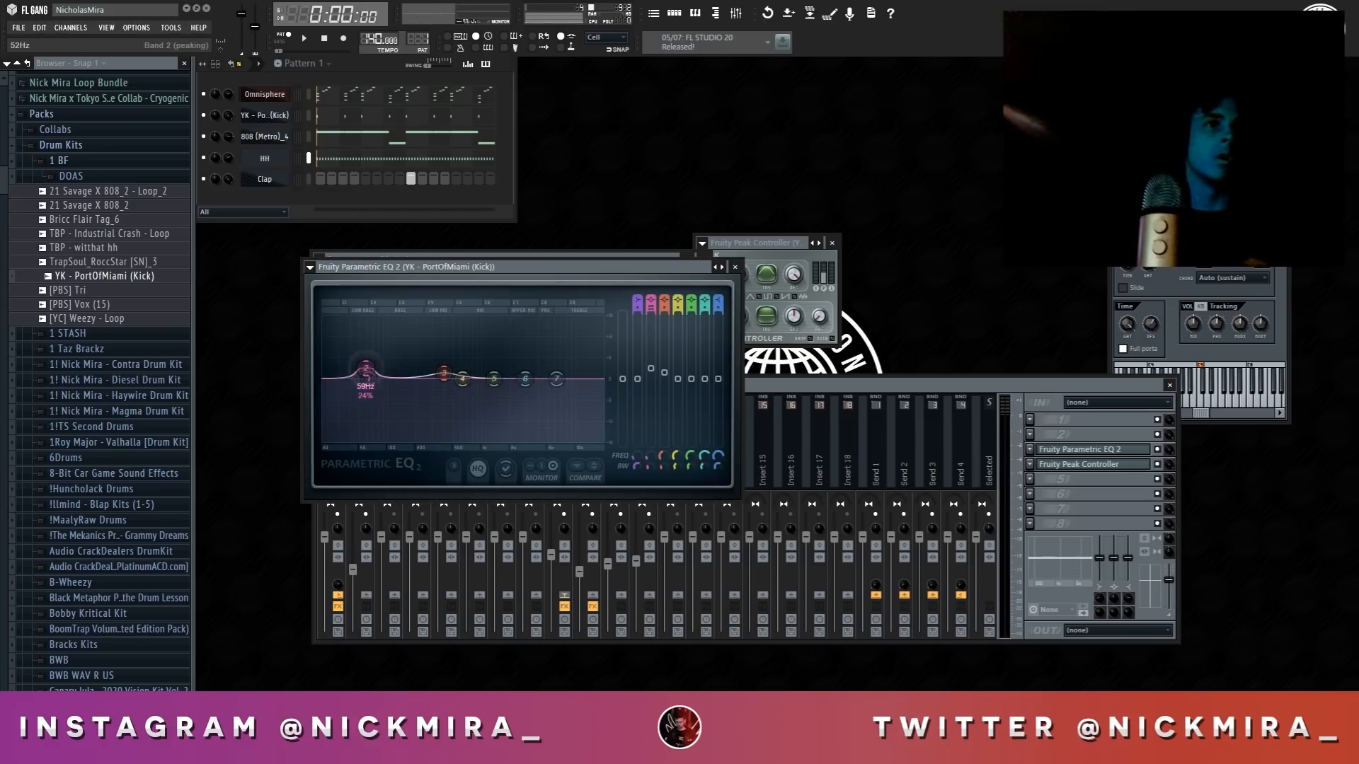
drag(367, 394, 369, 385)
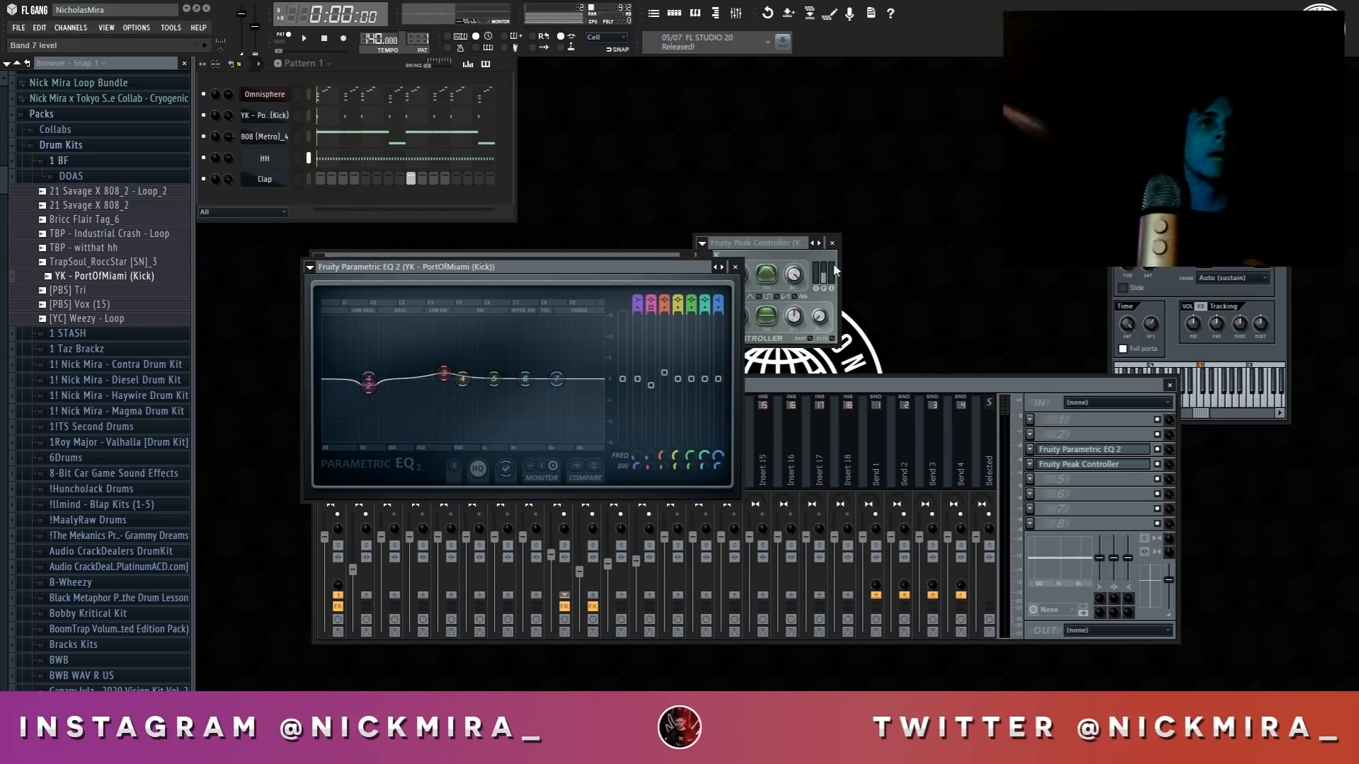
right_click(726, 268)
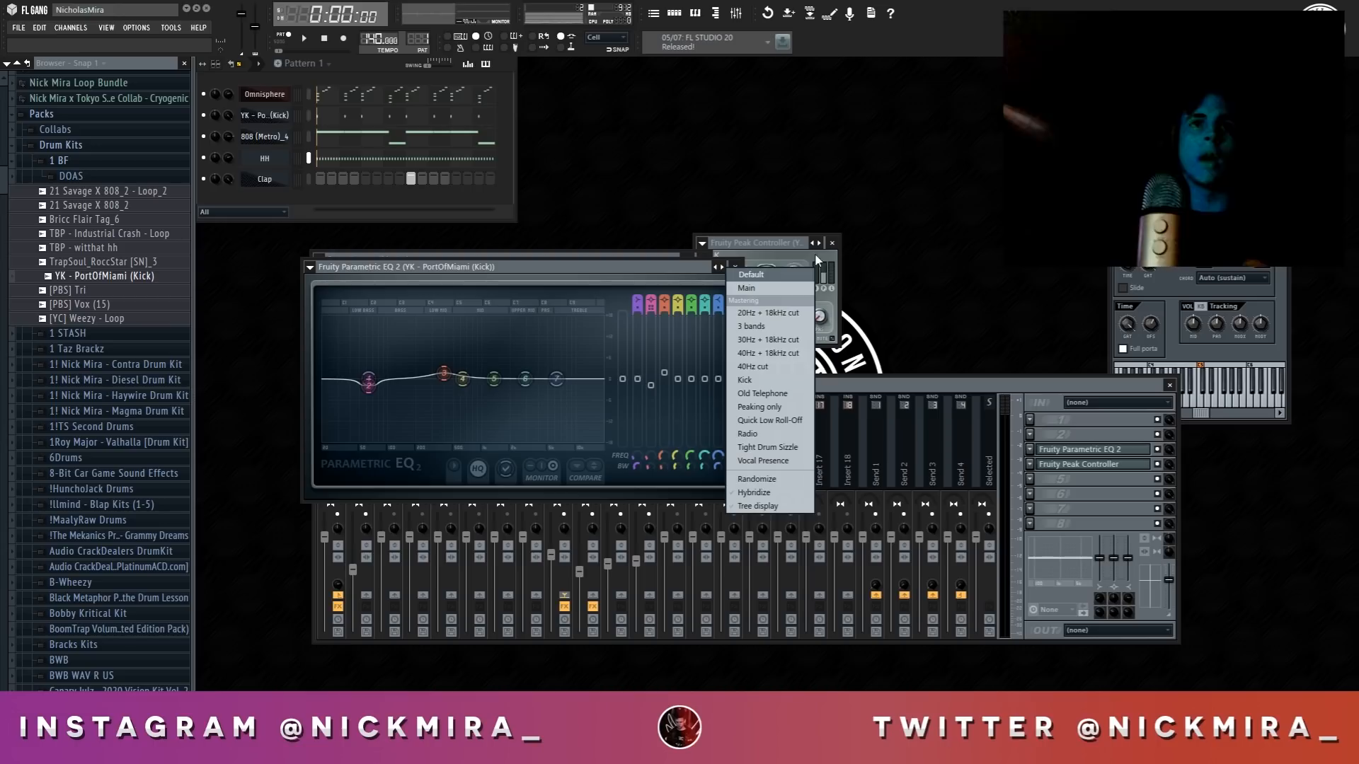
click(784, 276)
key(Escape)
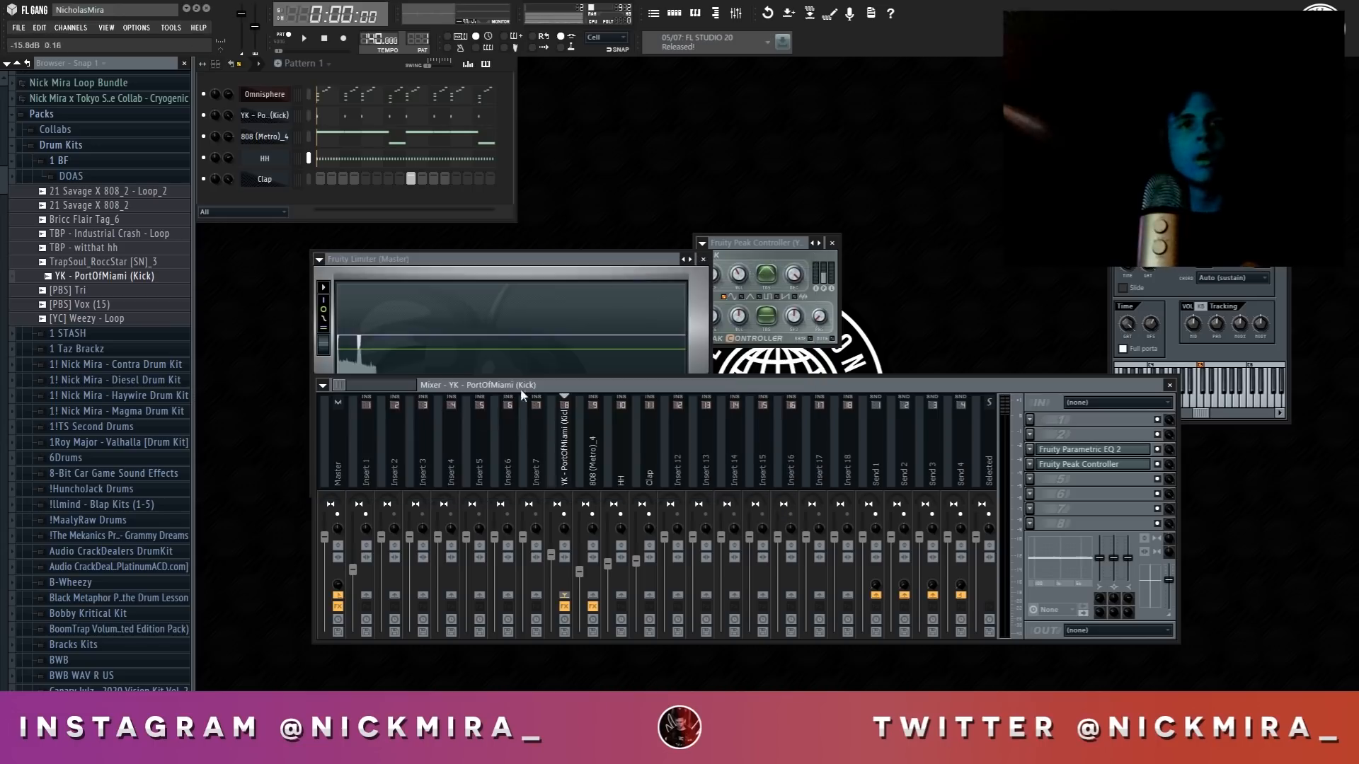
Select the Master track, play the pattern briefly, and reopen its Fruity Limiter
right_click(373, 395)
click(329, 436)
key(space)
key(space)
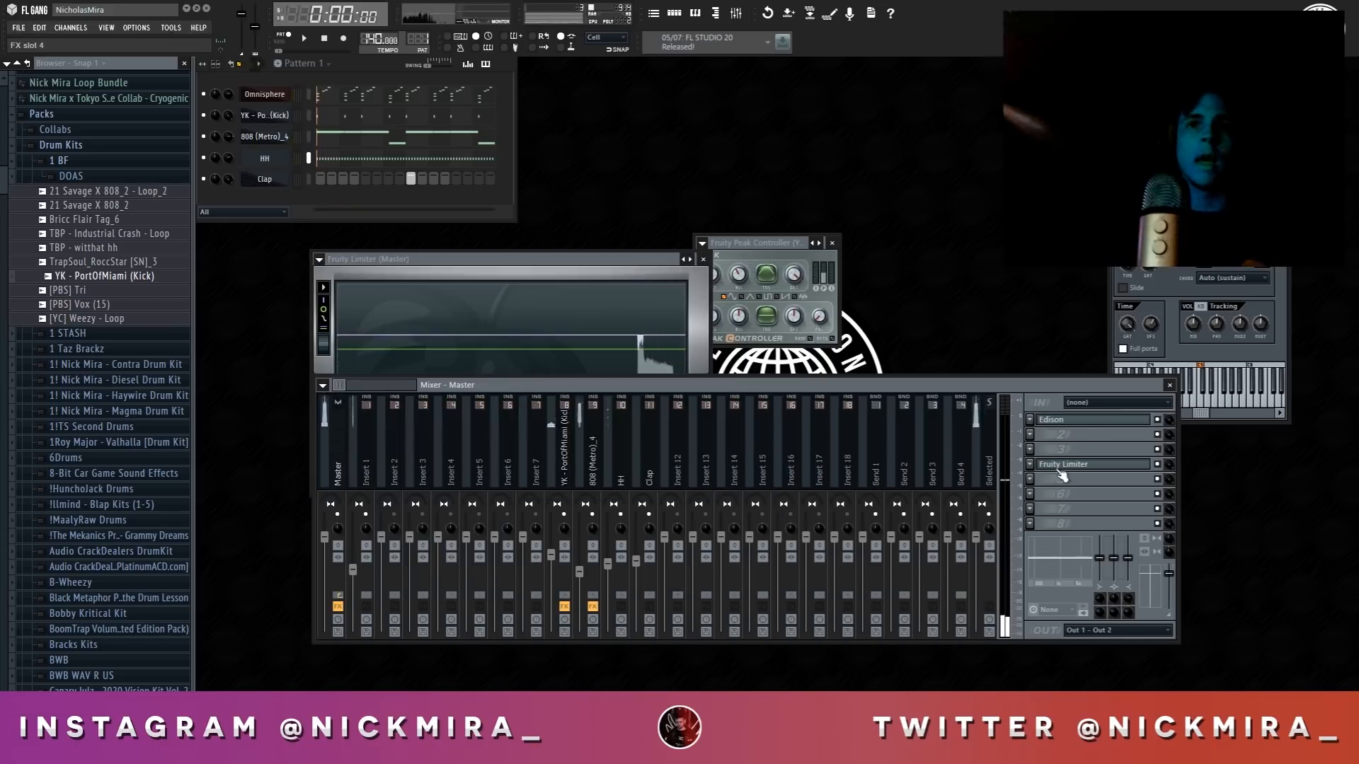
click(1060, 468)
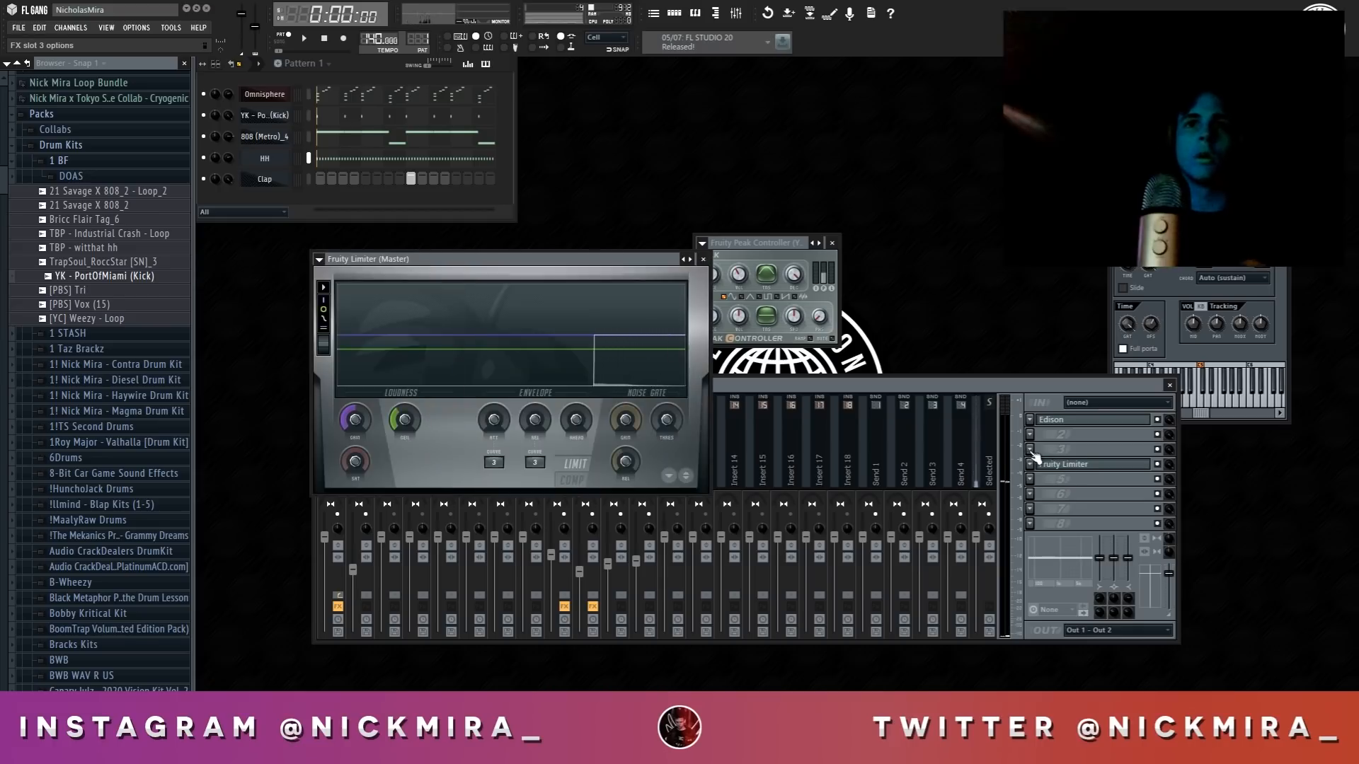
Add Fruity Parametric EQ 2 to slot 3 of the Master track, ahead of the limiter
click(1030, 449)
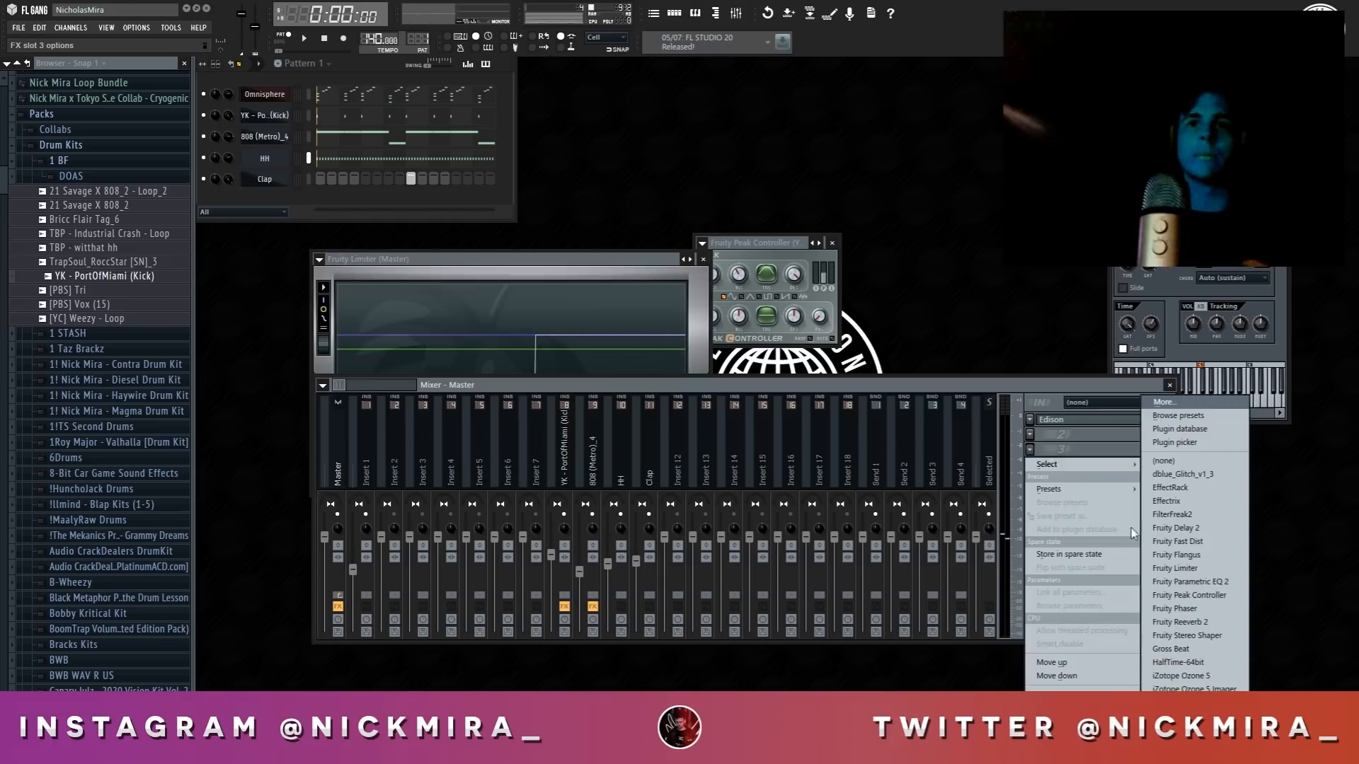
click(1031, 451)
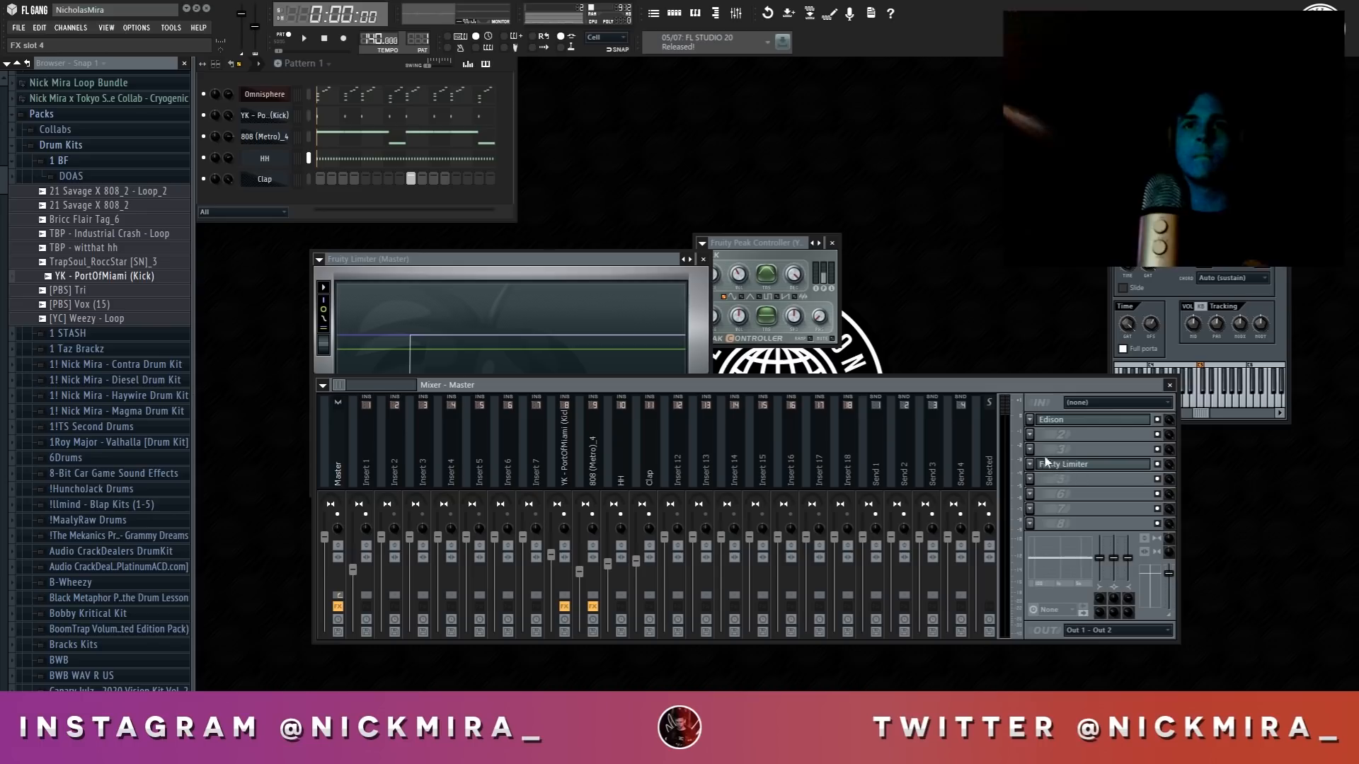
click(1042, 453)
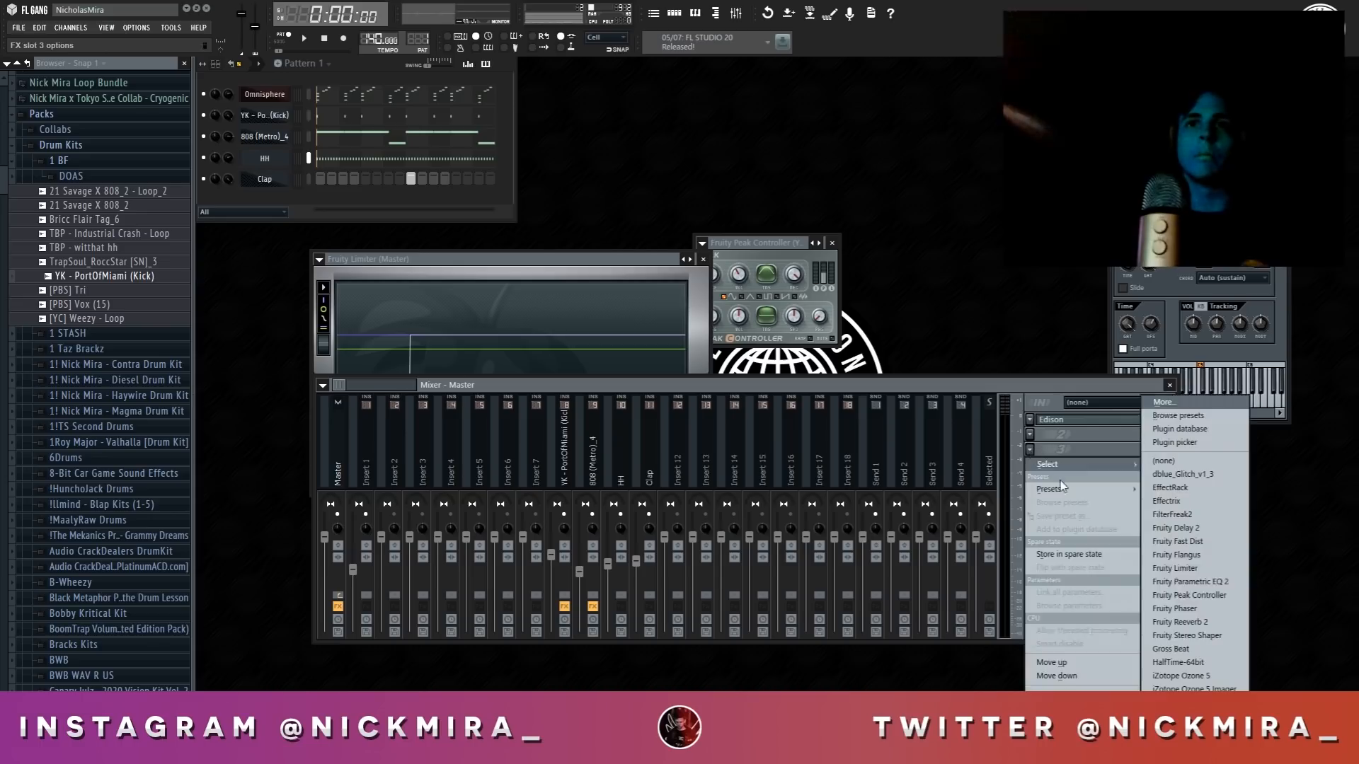
click(1197, 580)
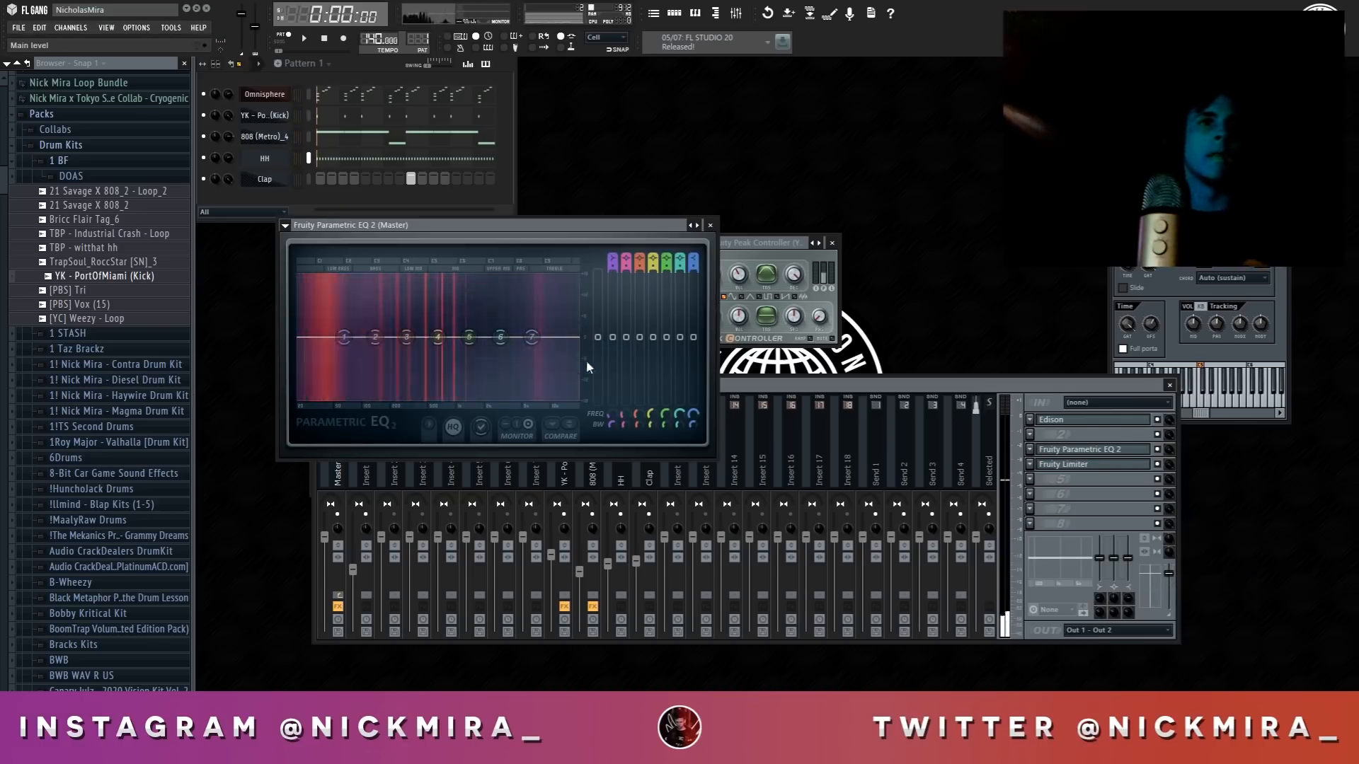
Boost band 2 of the Master's Parametric EQ 2 by 2.4 dB, move it to 53 Hz, and play the pattern
drag(626, 337, 627, 328)
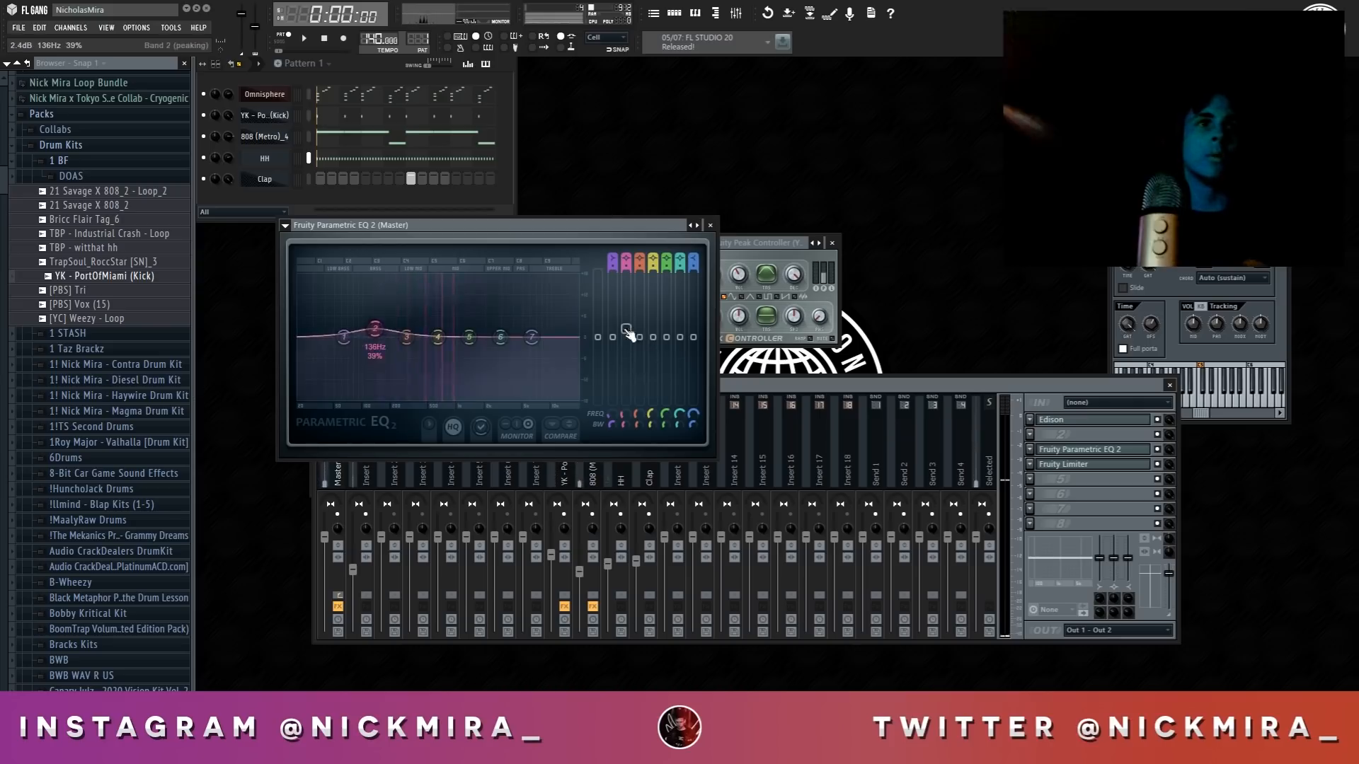
key(space)
key(space)
drag(624, 414, 624, 433)
key(space)
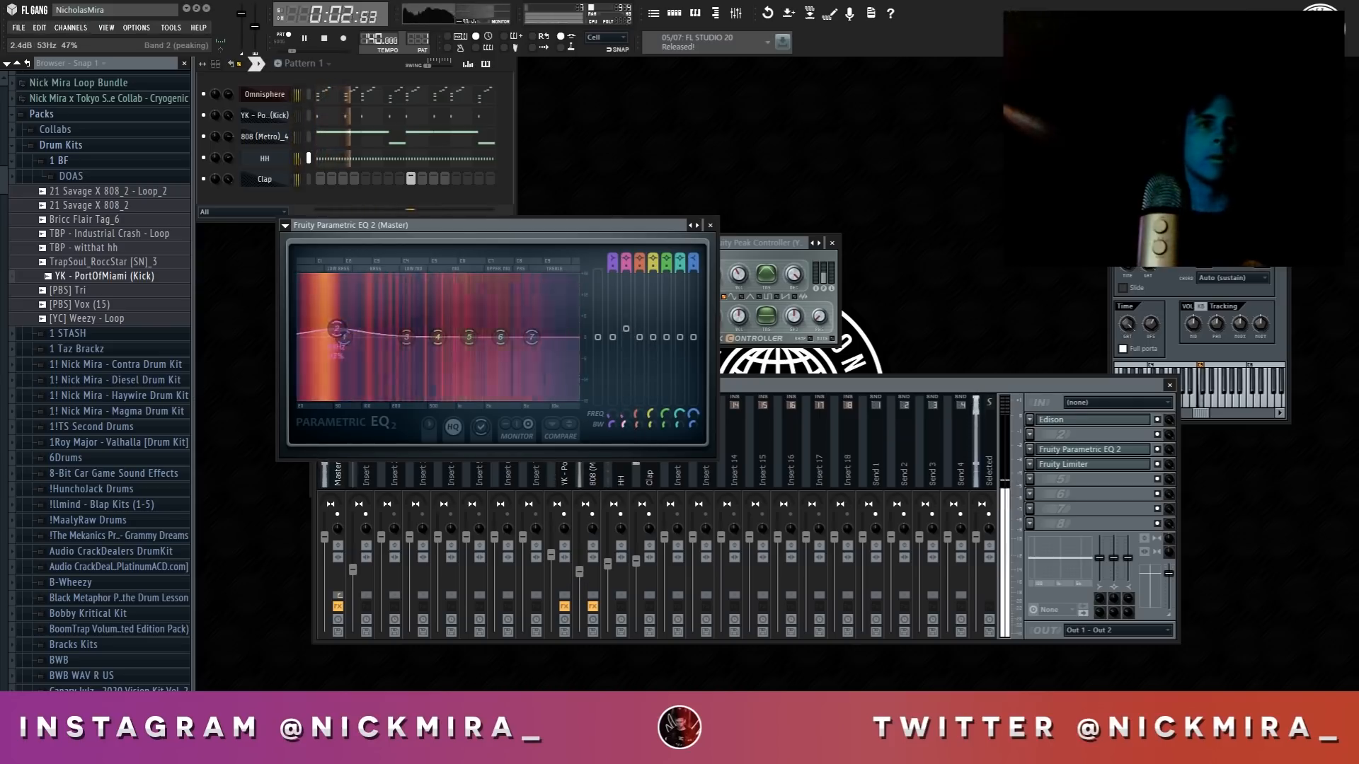
Check the Master's Fruity Limiter display during playback, stop the pattern, and bring the limiter up again
click(1068, 465)
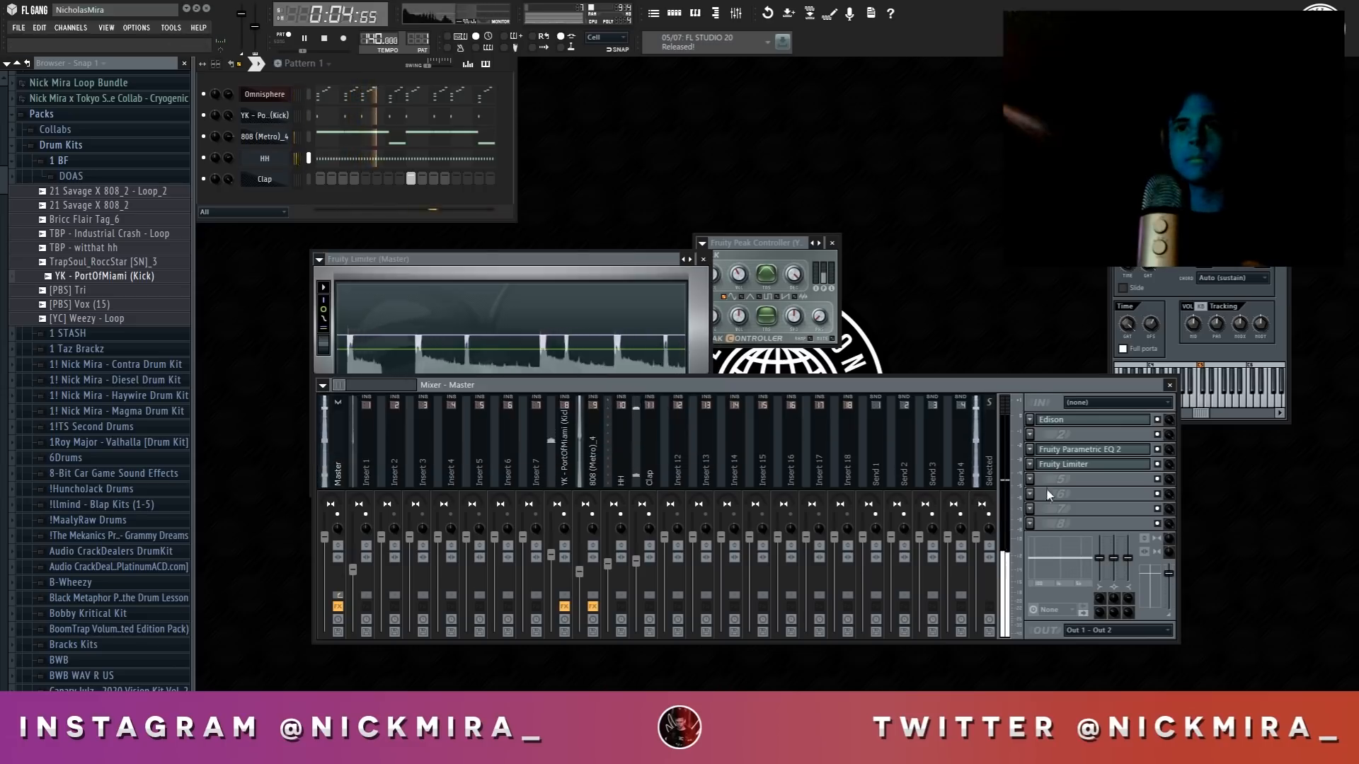
click(1070, 469)
key(space)
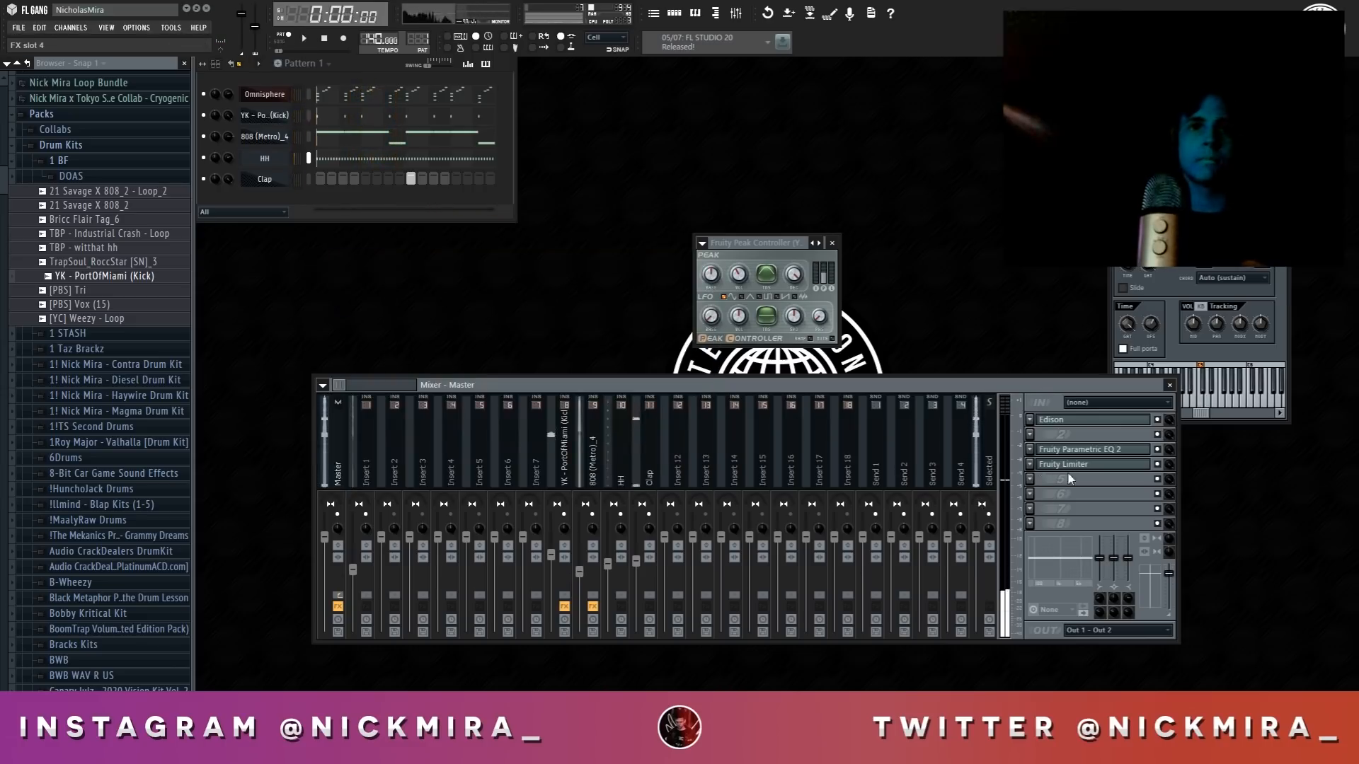
click(1055, 470)
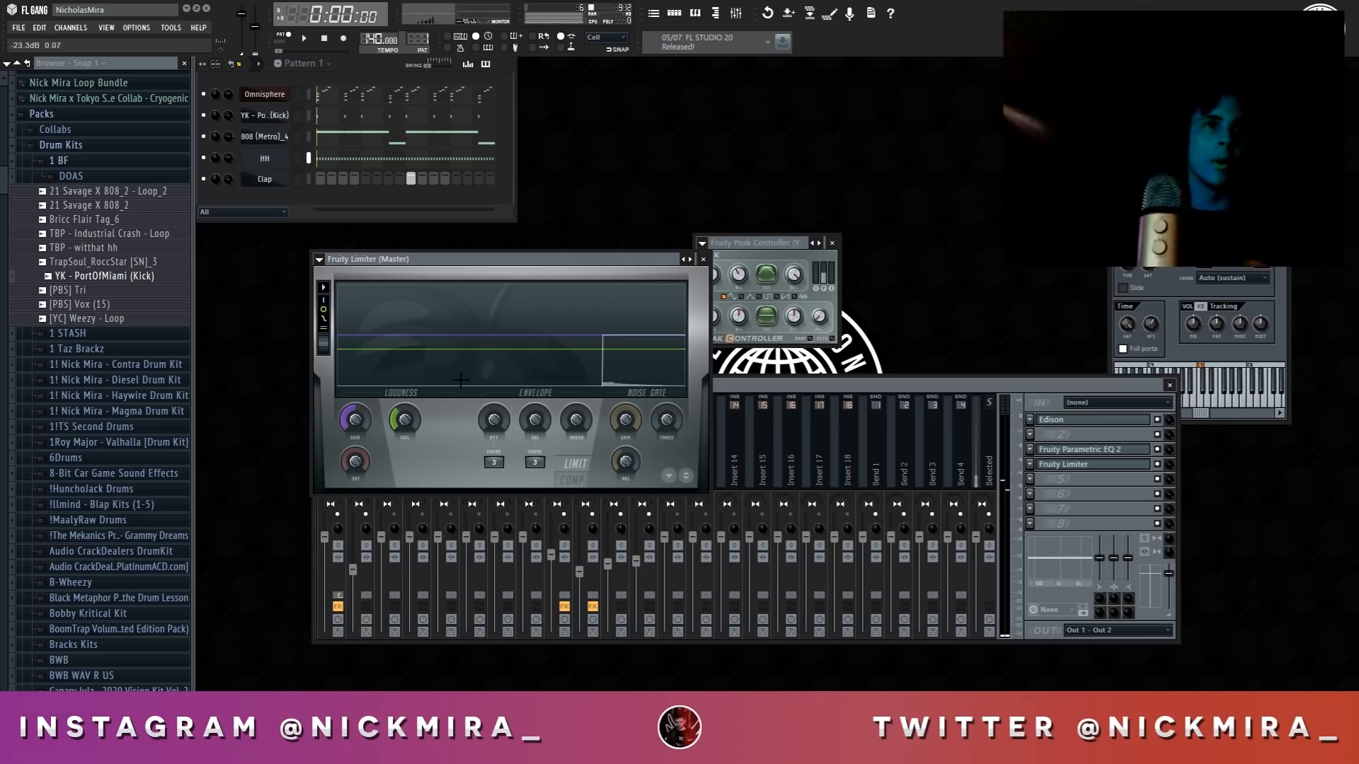
Add iZotope Ozone 5 to slot 5 of the Master track and move its window up for a better view
click(1052, 480)
click(1160, 678)
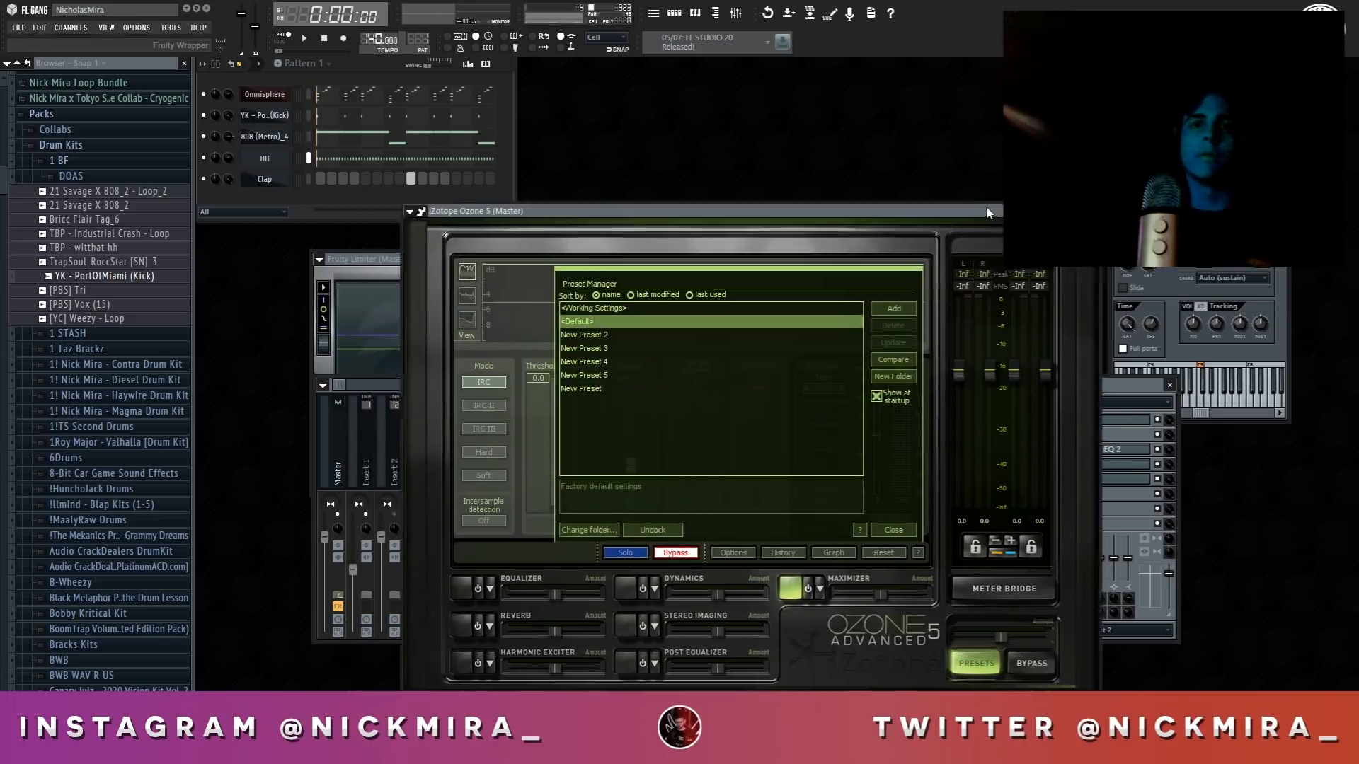
drag(988, 212, 949, 169)
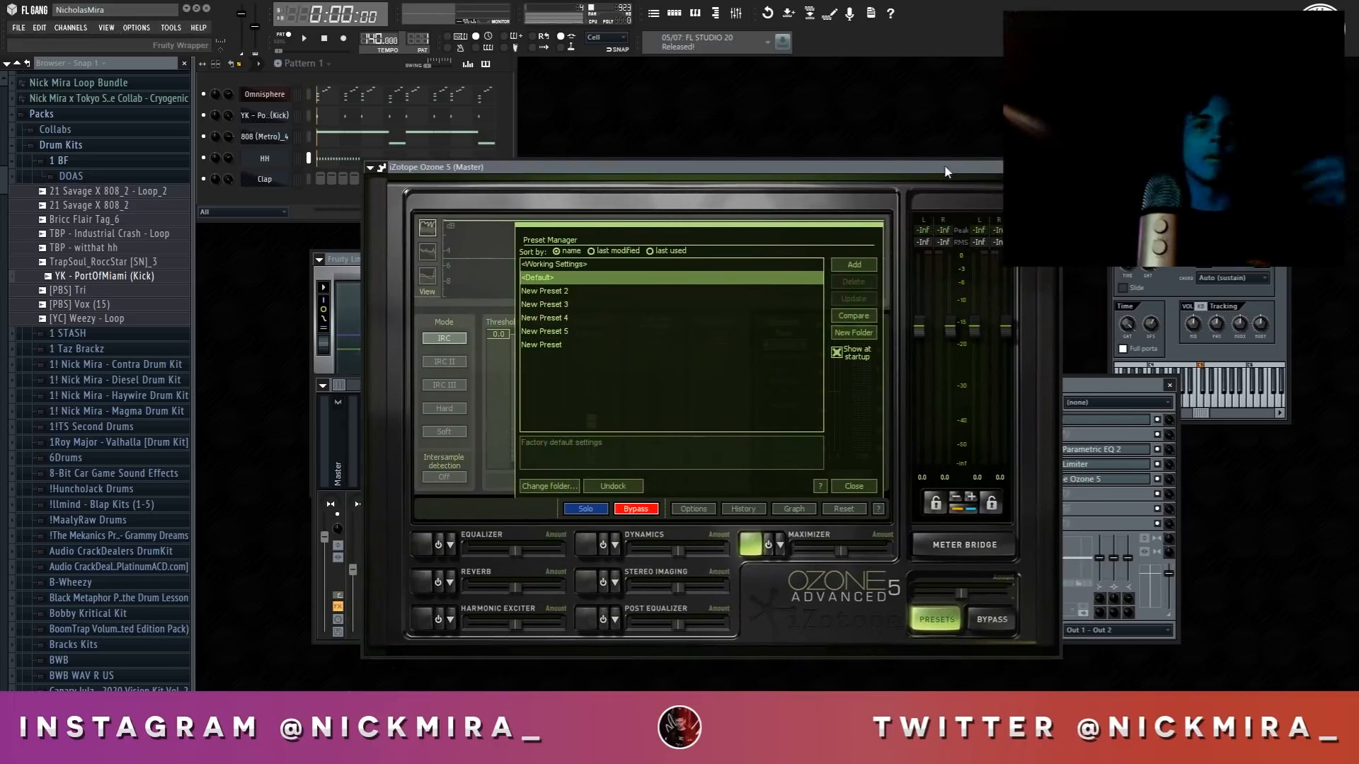
Add Fruity Multiband Compressor to slot 6 of the Master track from the full effect plugin list and load one of its presets
click(1089, 511)
click(1033, 495)
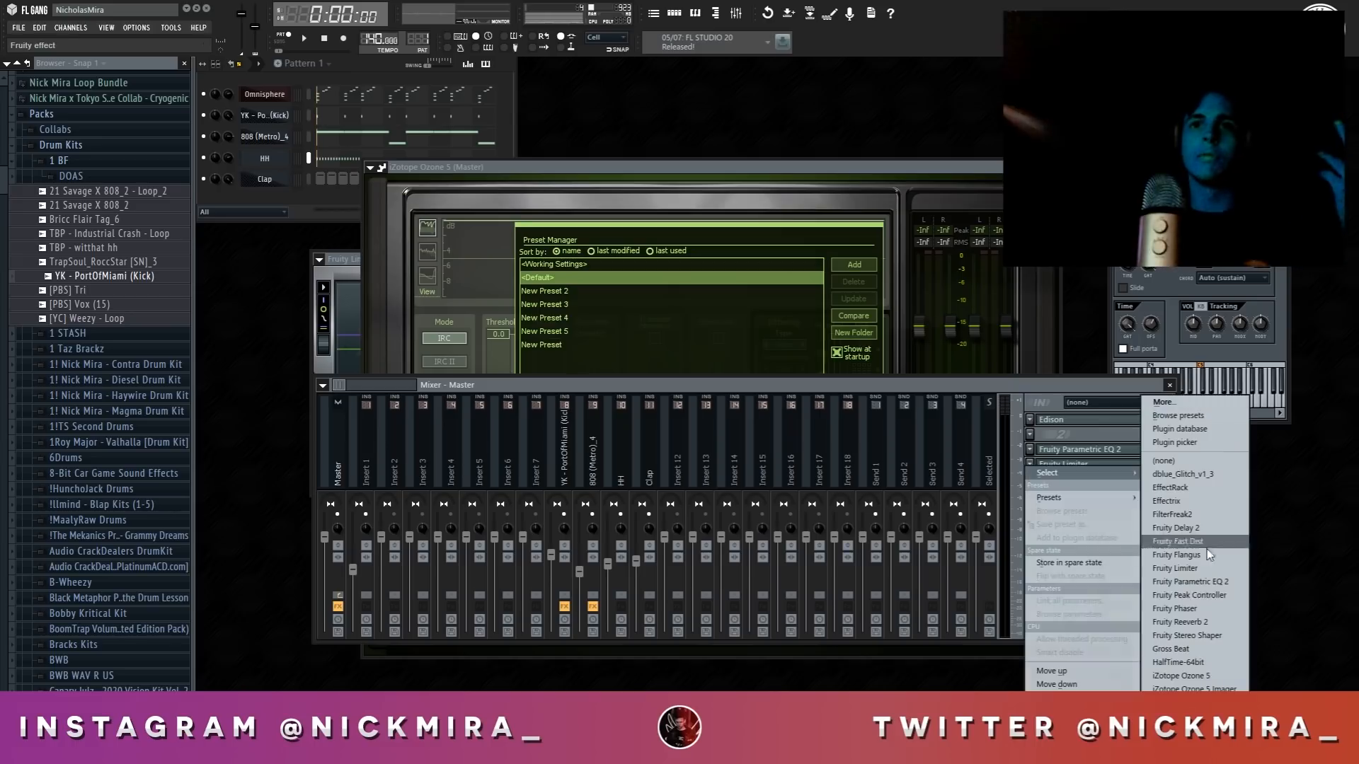
click(1200, 392)
click(1033, 494)
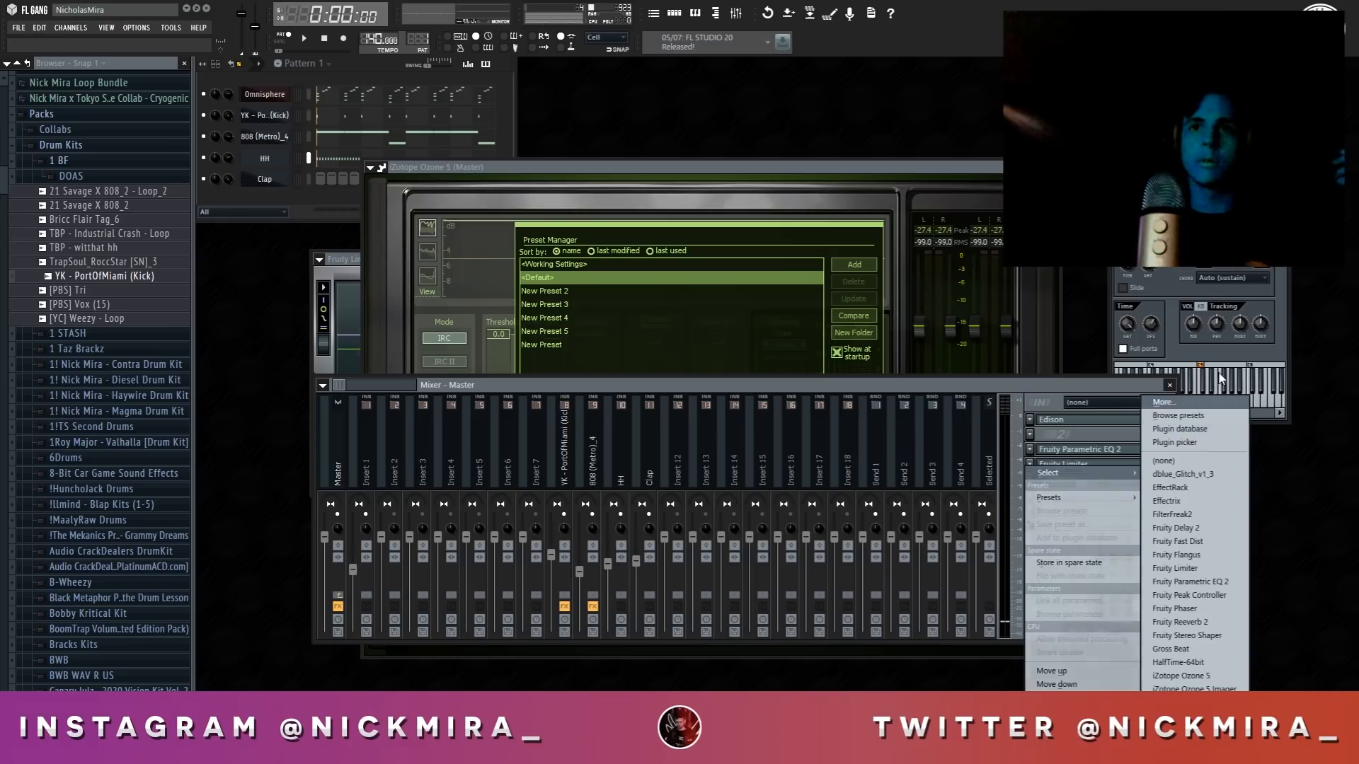
click(1206, 404)
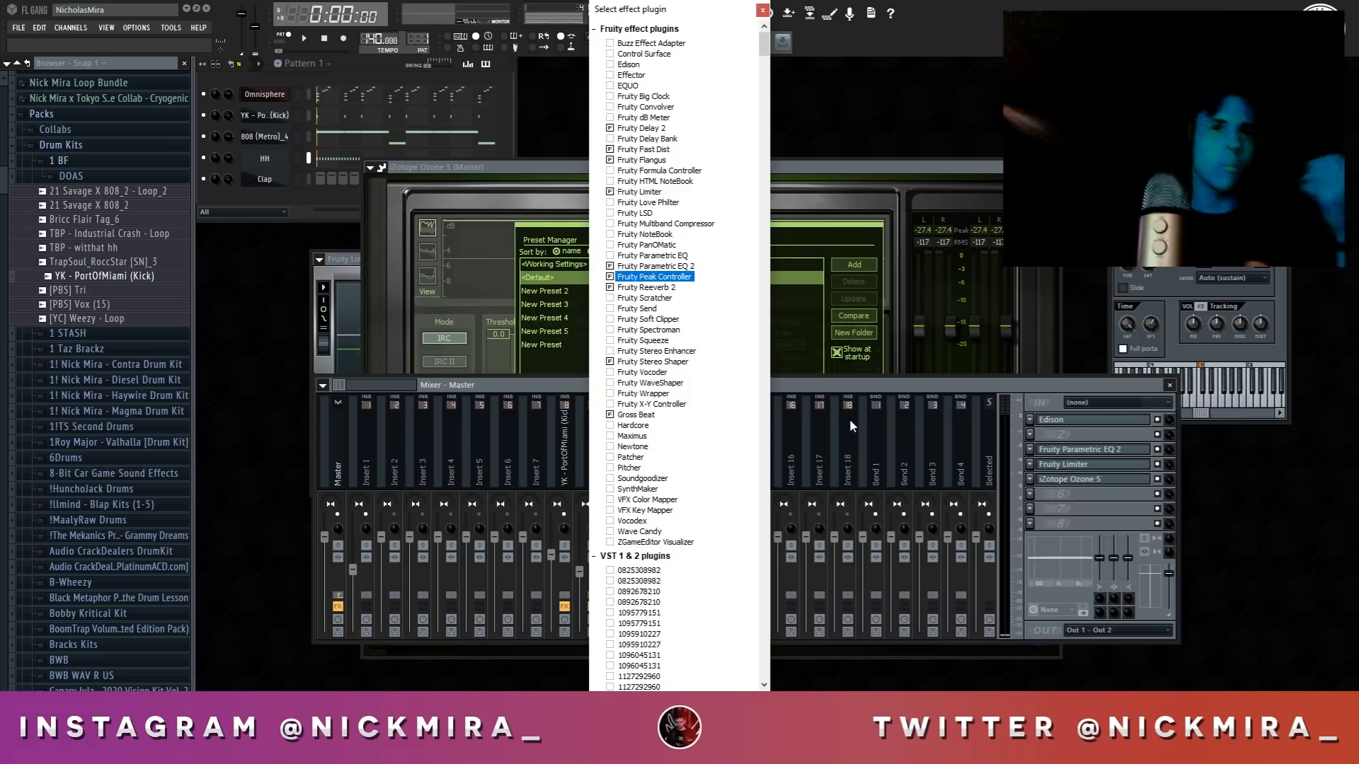
click(613, 225)
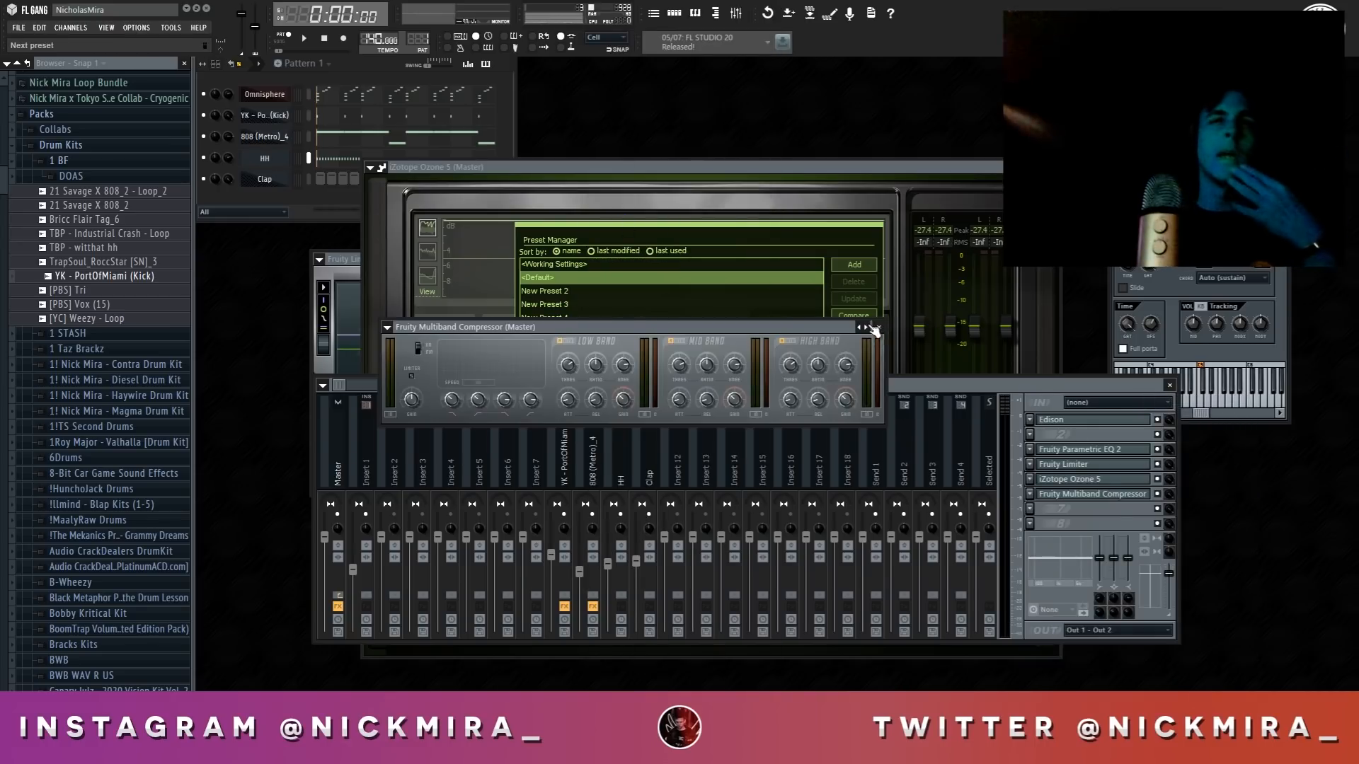
right_click(869, 327)
click(912, 470)
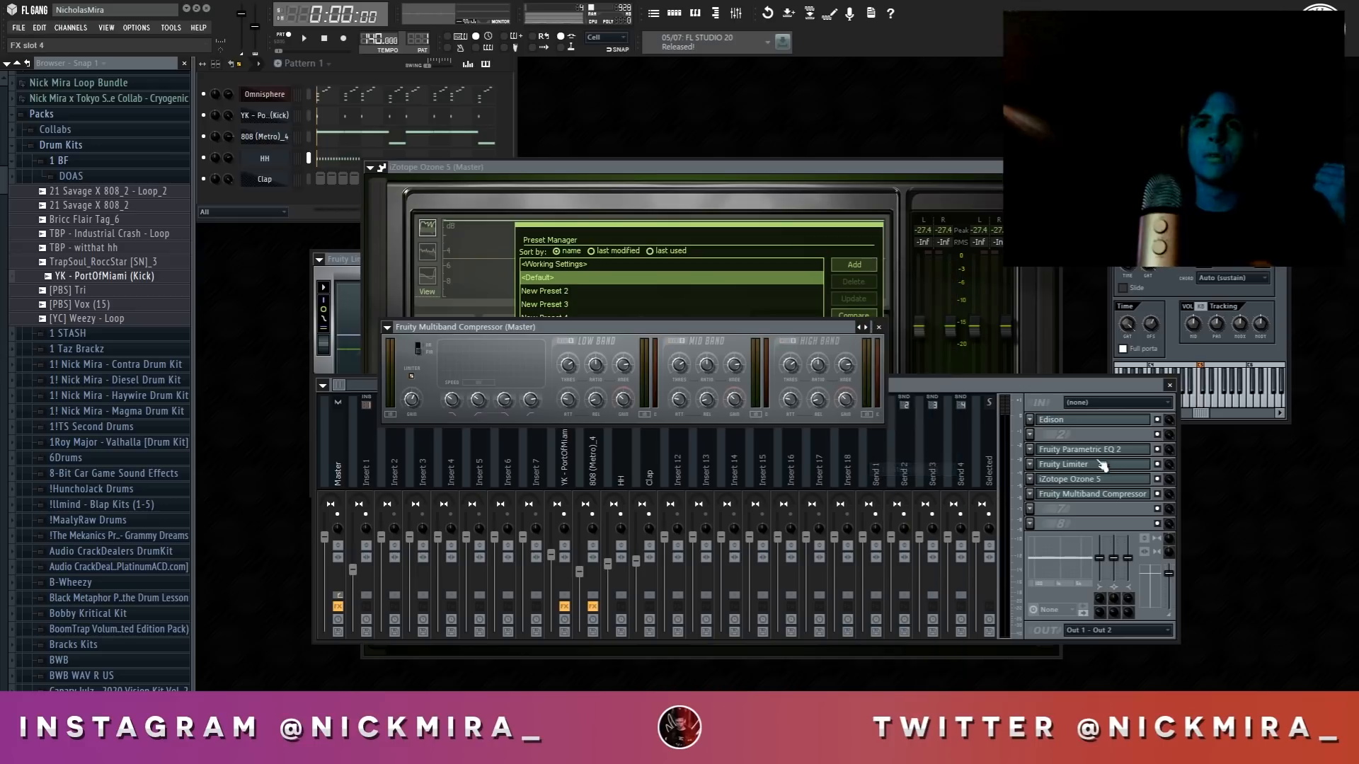
Play the pattern to audition the Multiband Compressor on the Master track, and stop playback
click(1157, 480)
double_click(1072, 493)
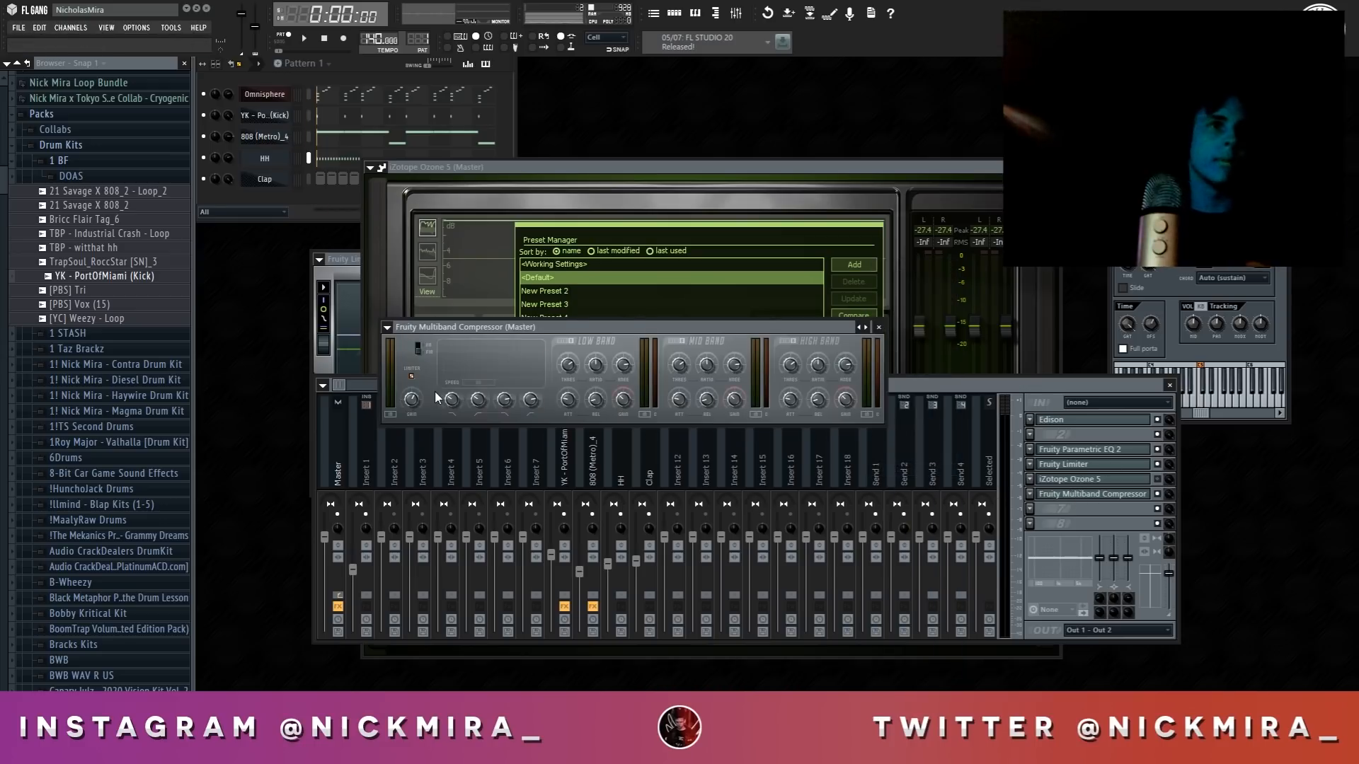
key(space)
key(space)
key(space)
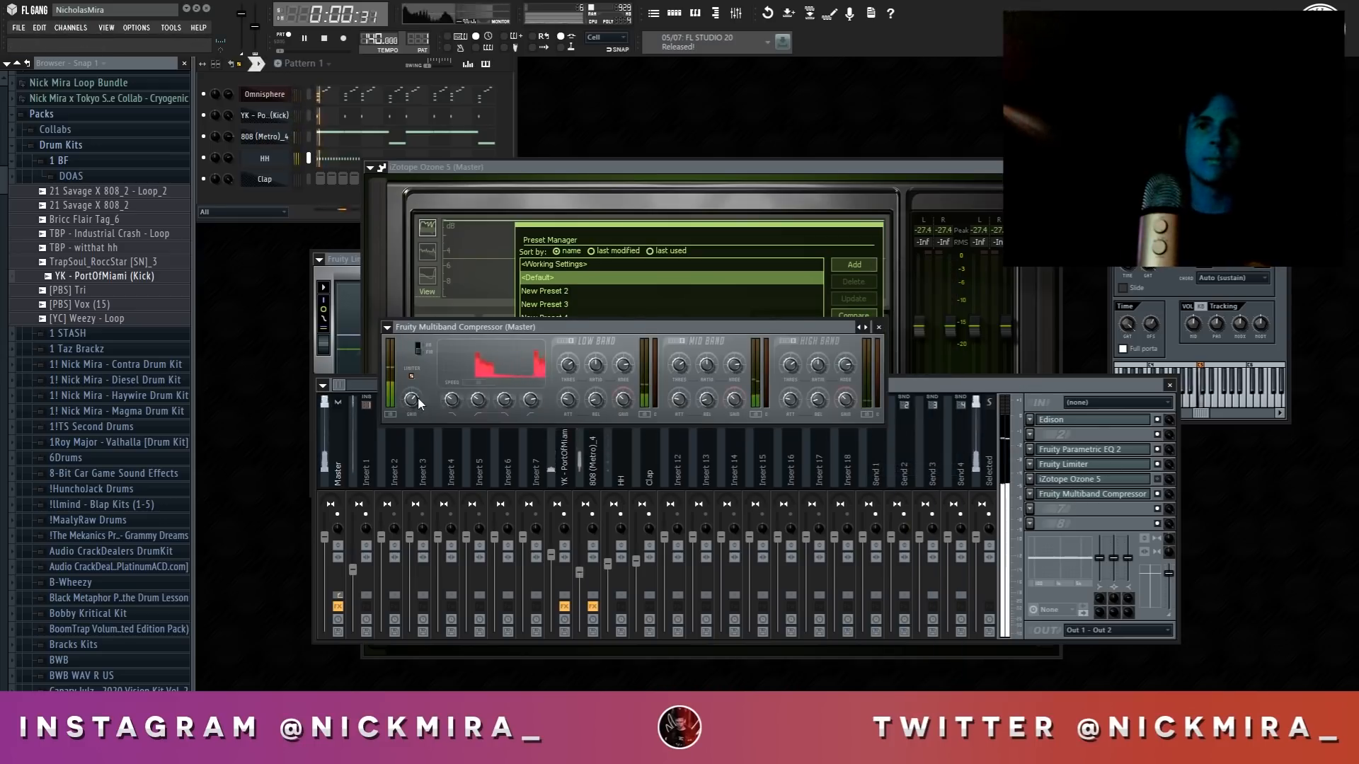
key(space)
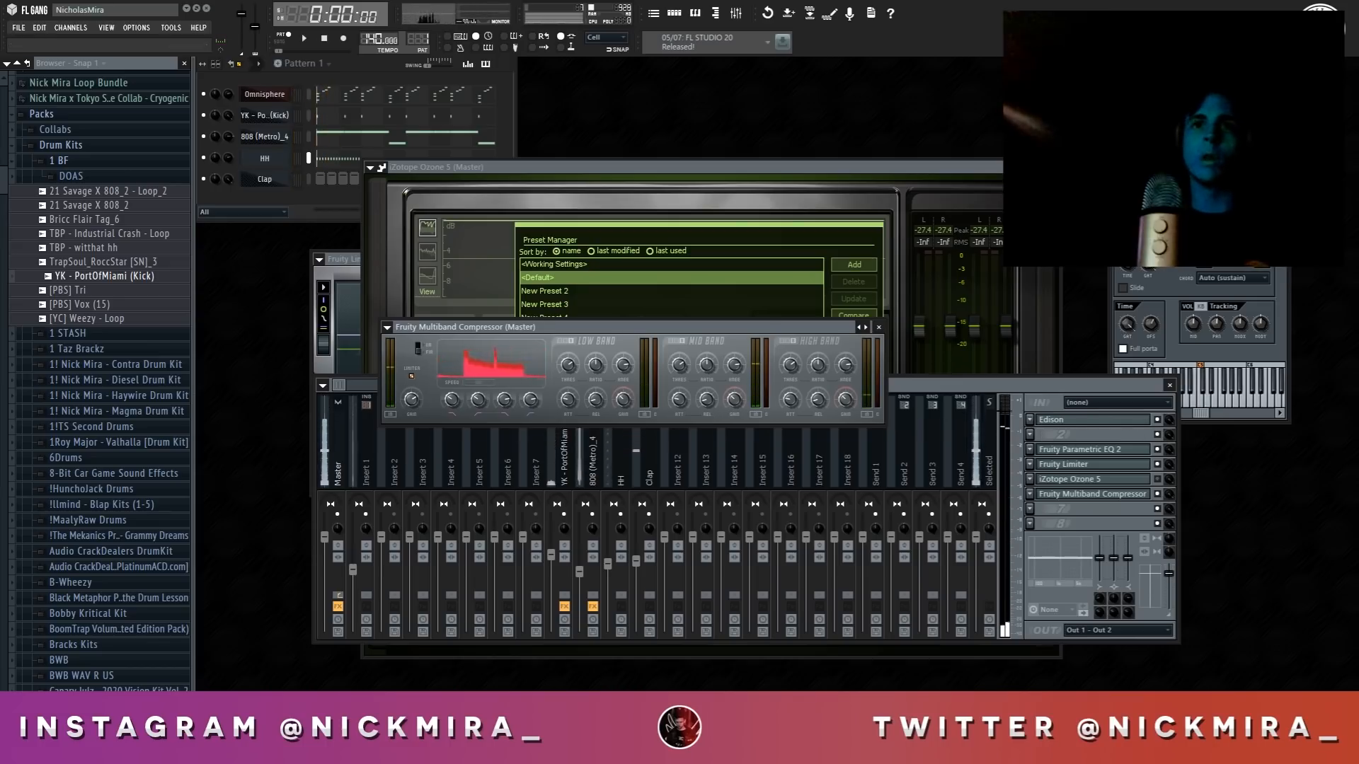
Audition the pattern through the Fruity Multiband Compressor, stop playback, and disable the compressor on the Master track
key(space)
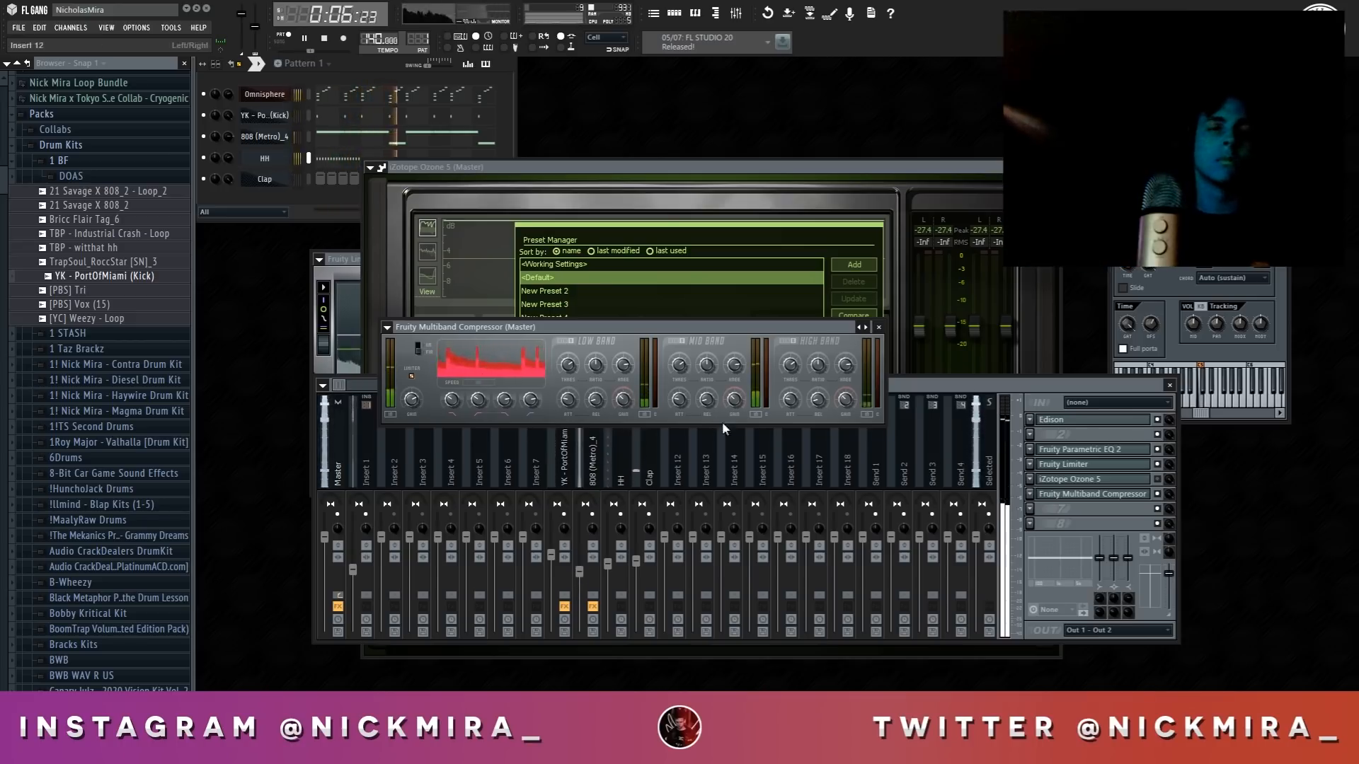
key(space)
click(1158, 494)
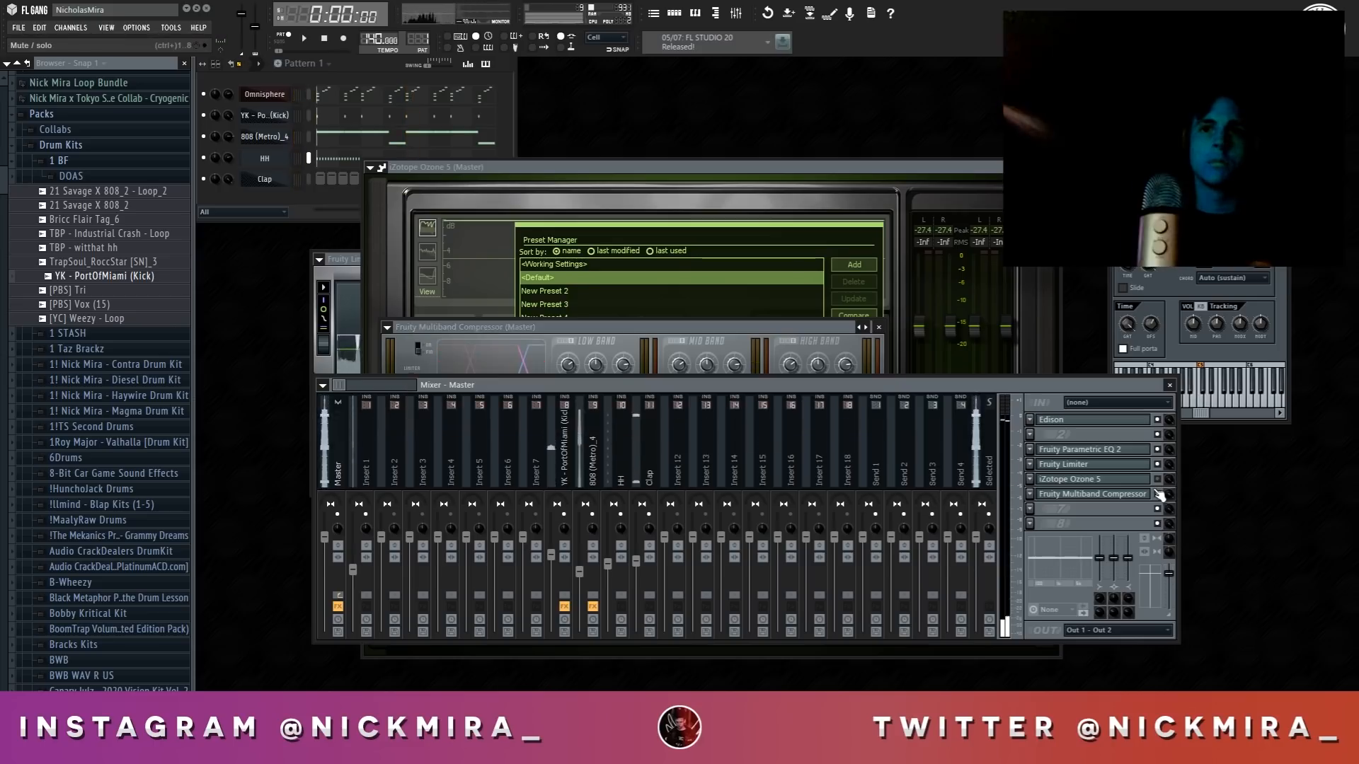
Set the Master's Ozone 5 Maximizer threshold to -6.1 and character to 1.3 during playback, and stop the pattern
click(1142, 480)
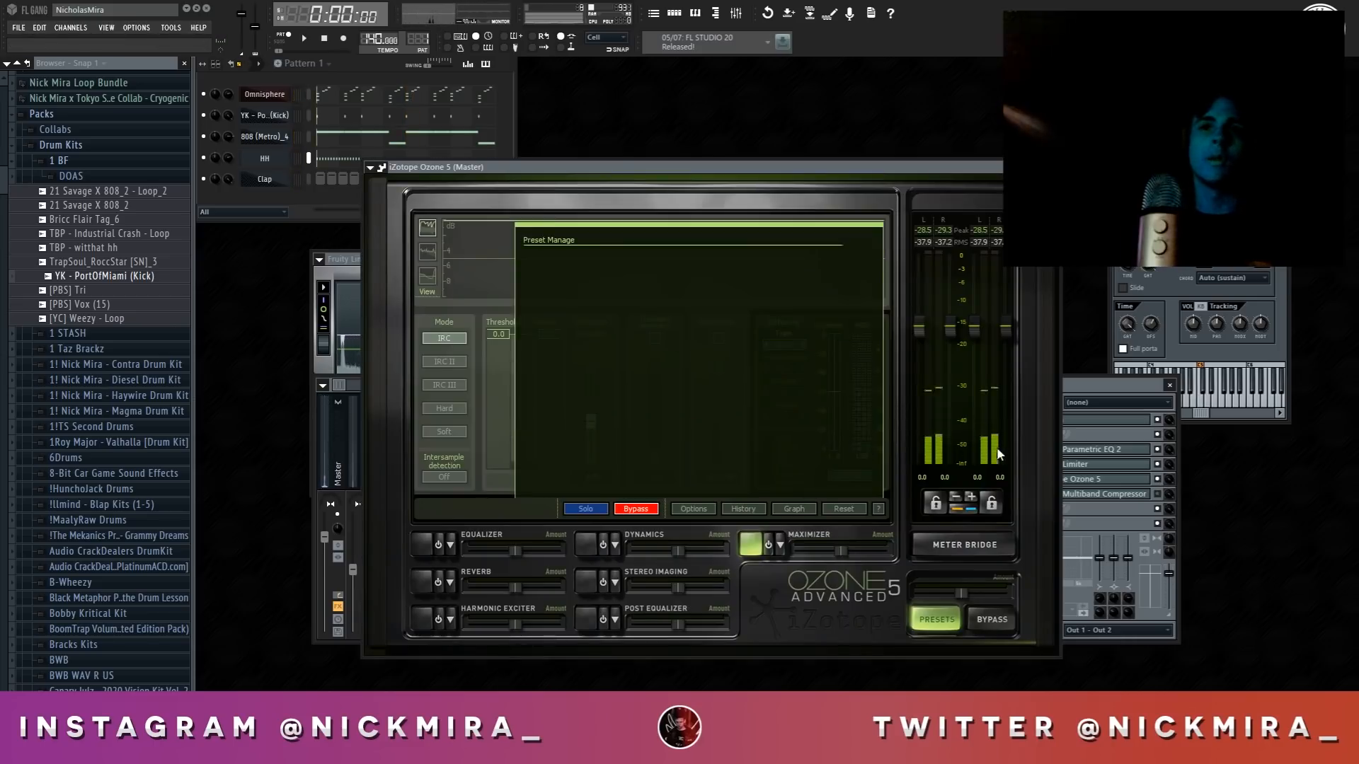
click(854, 487)
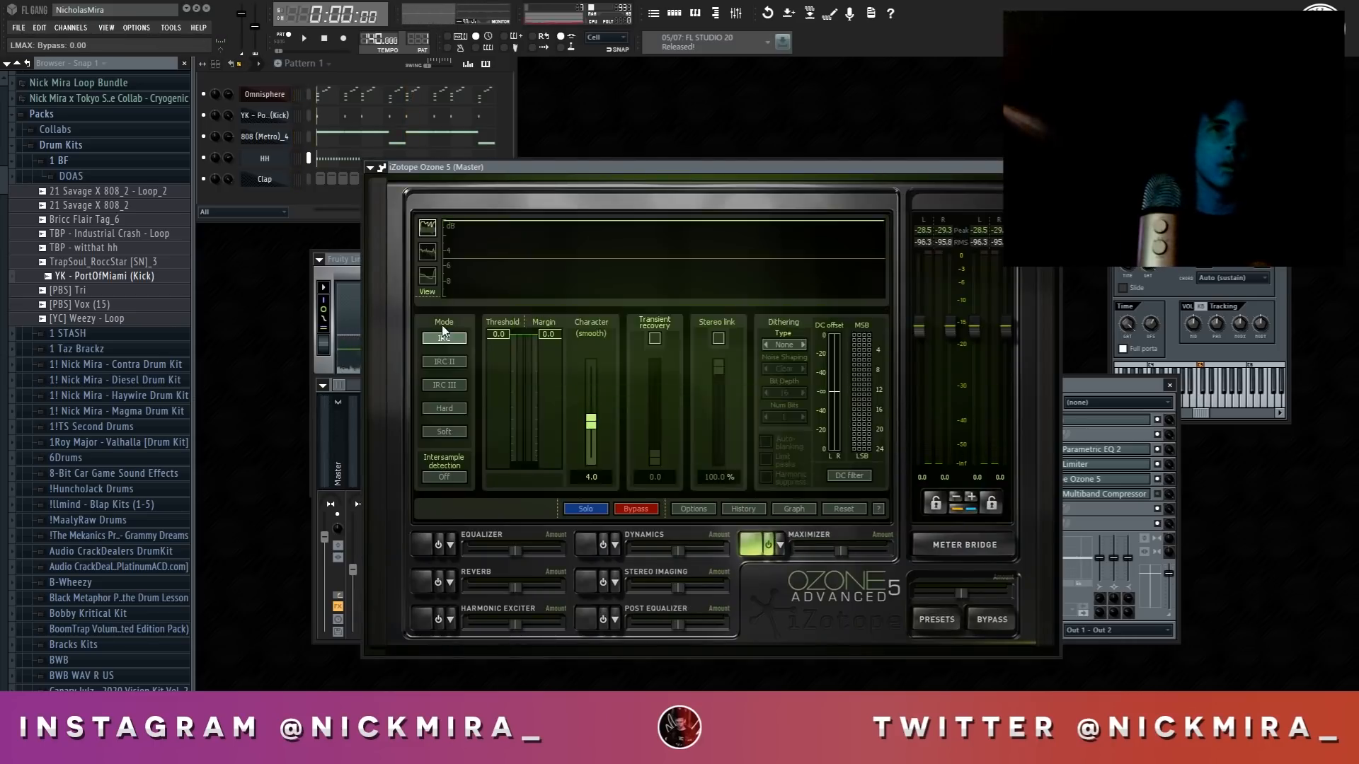
key(space)
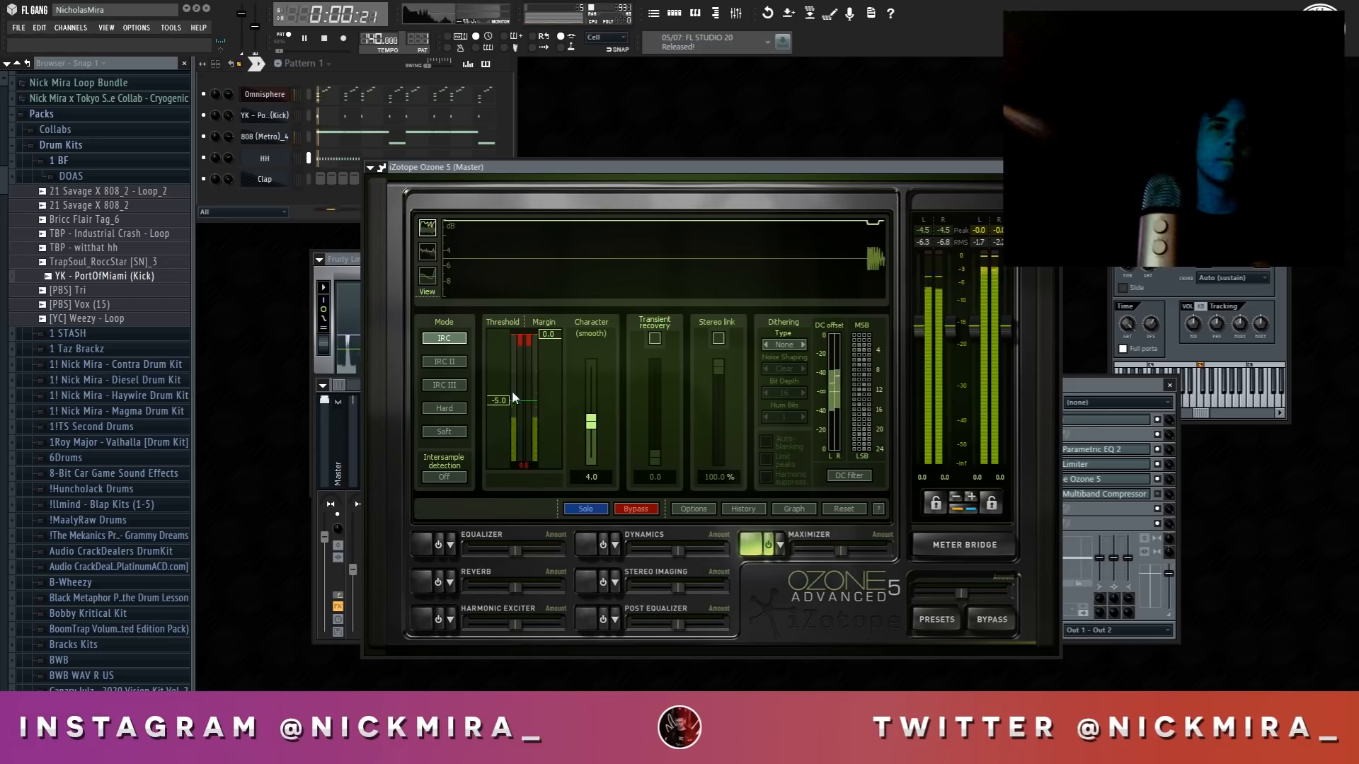
drag(512, 390, 508, 407)
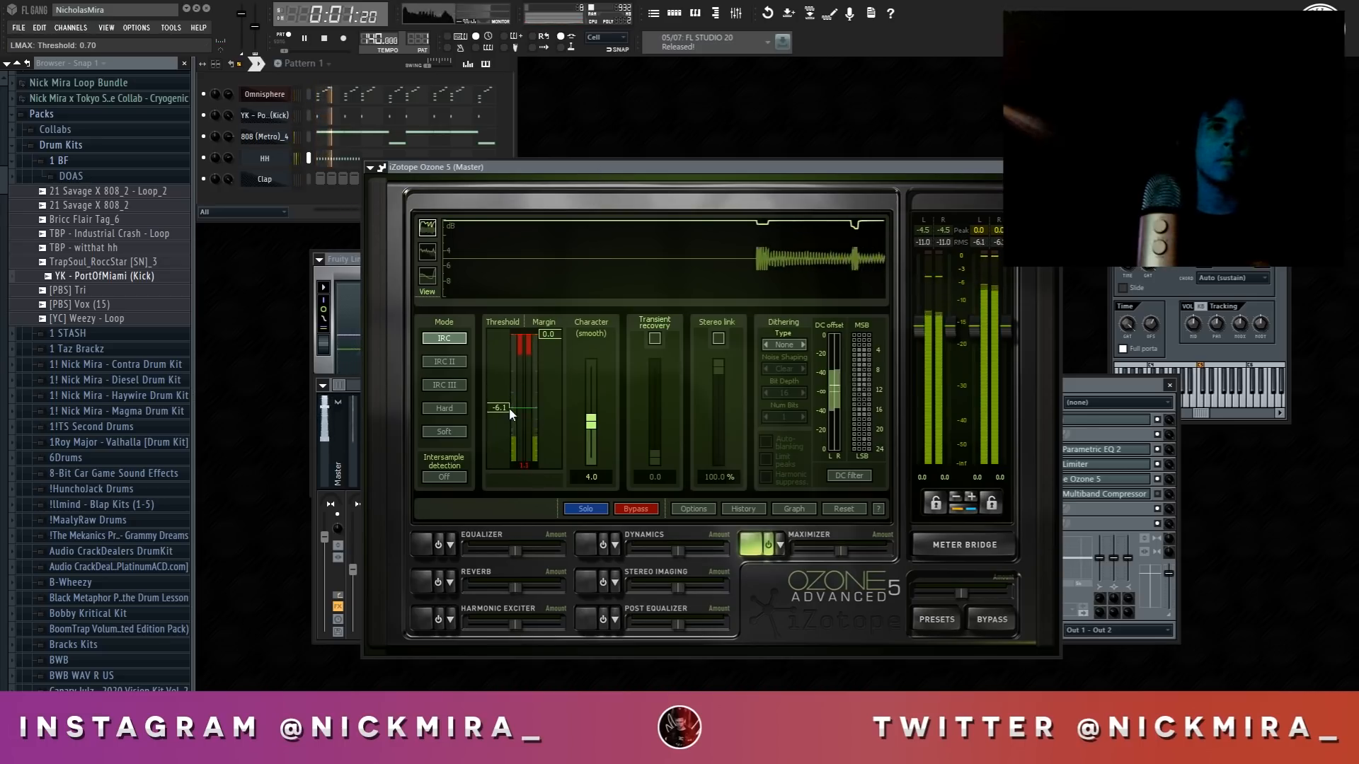
click(592, 446)
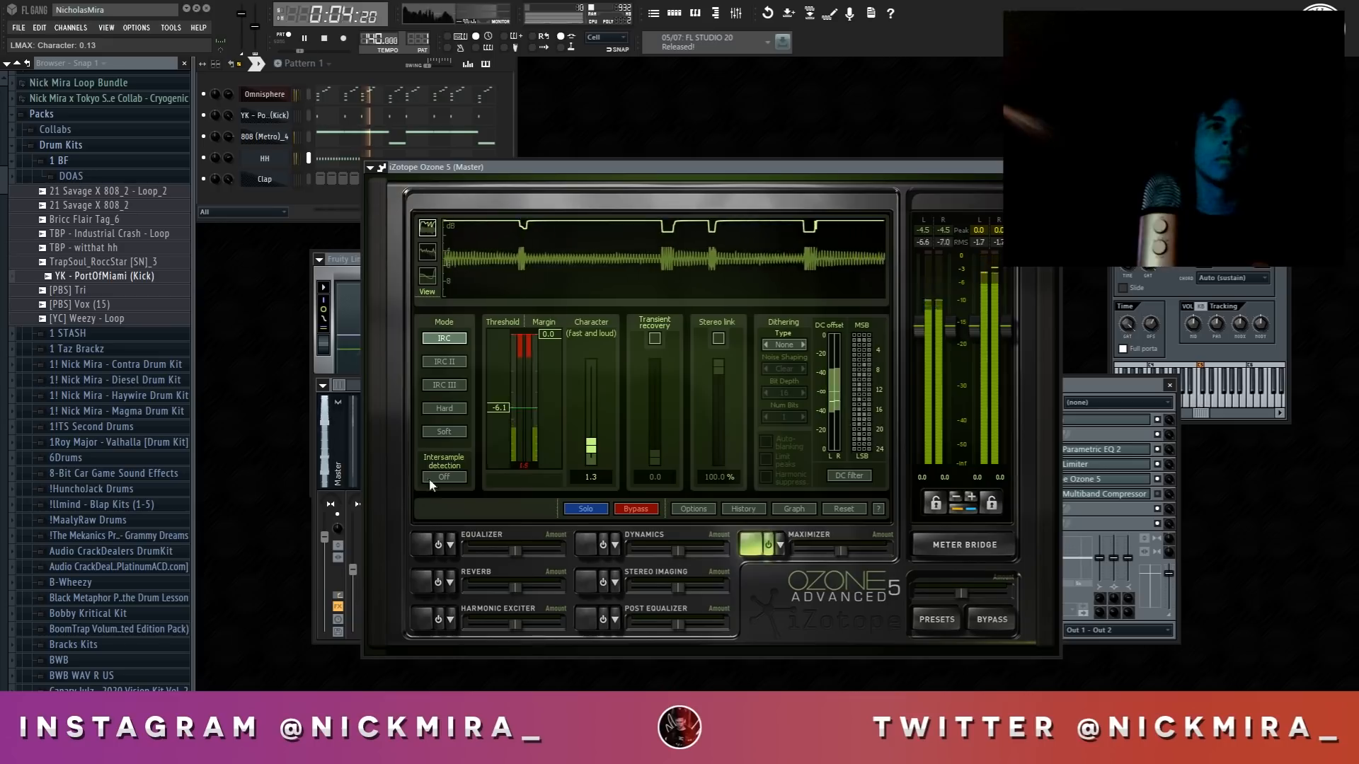
click(345, 446)
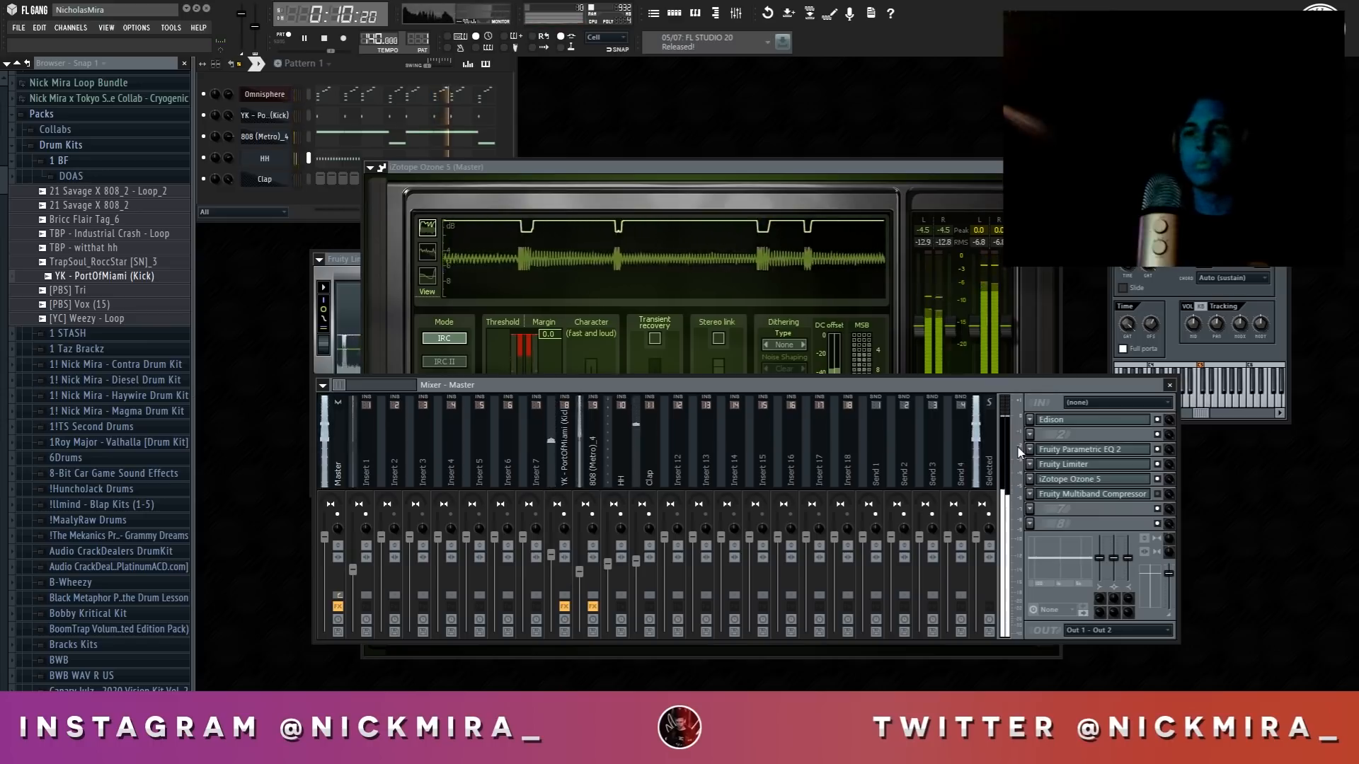
key(space)
Close the Ozone 5, Fruity Limiter, Multiband Compressor and Peak Controller windows, and close the mixer
click(586, 170)
key(Escape)
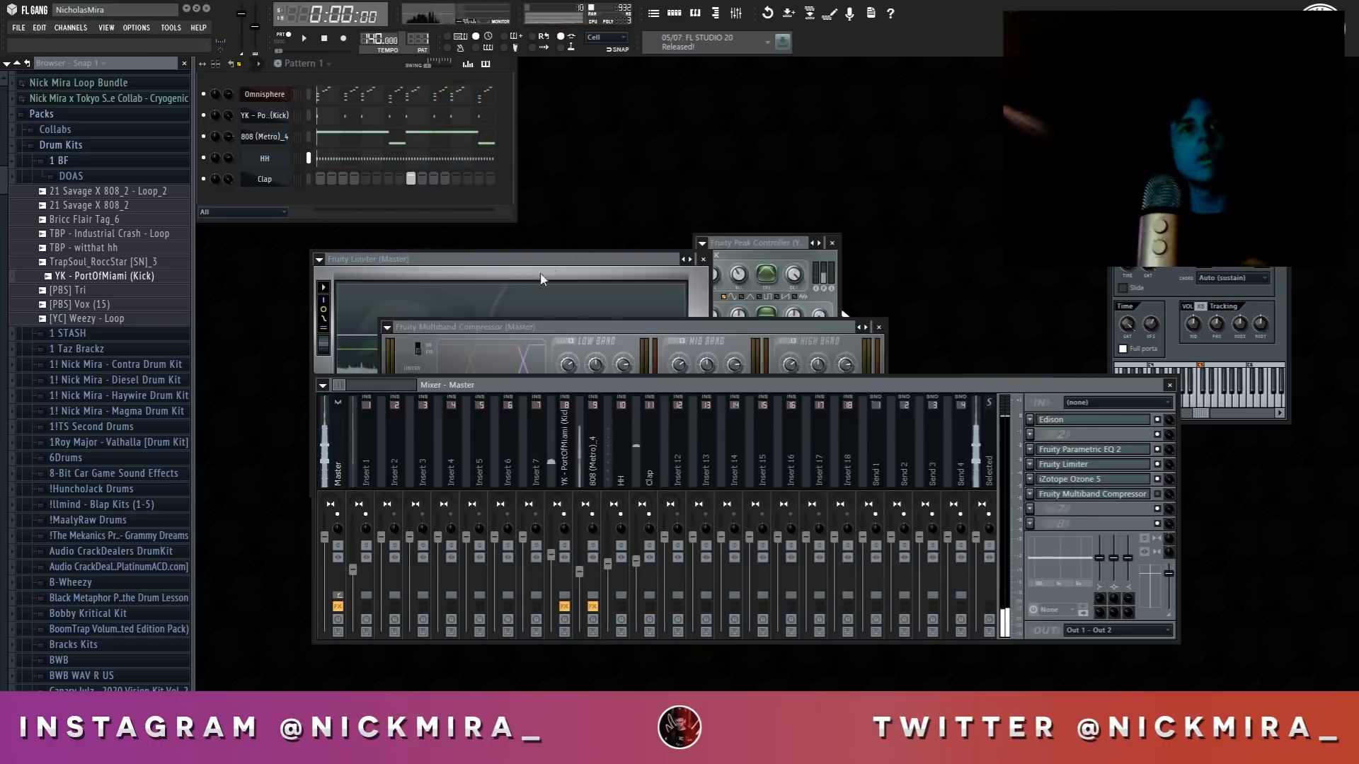
click(531, 260)
key(Escape)
click(675, 332)
key(Escape)
click(740, 276)
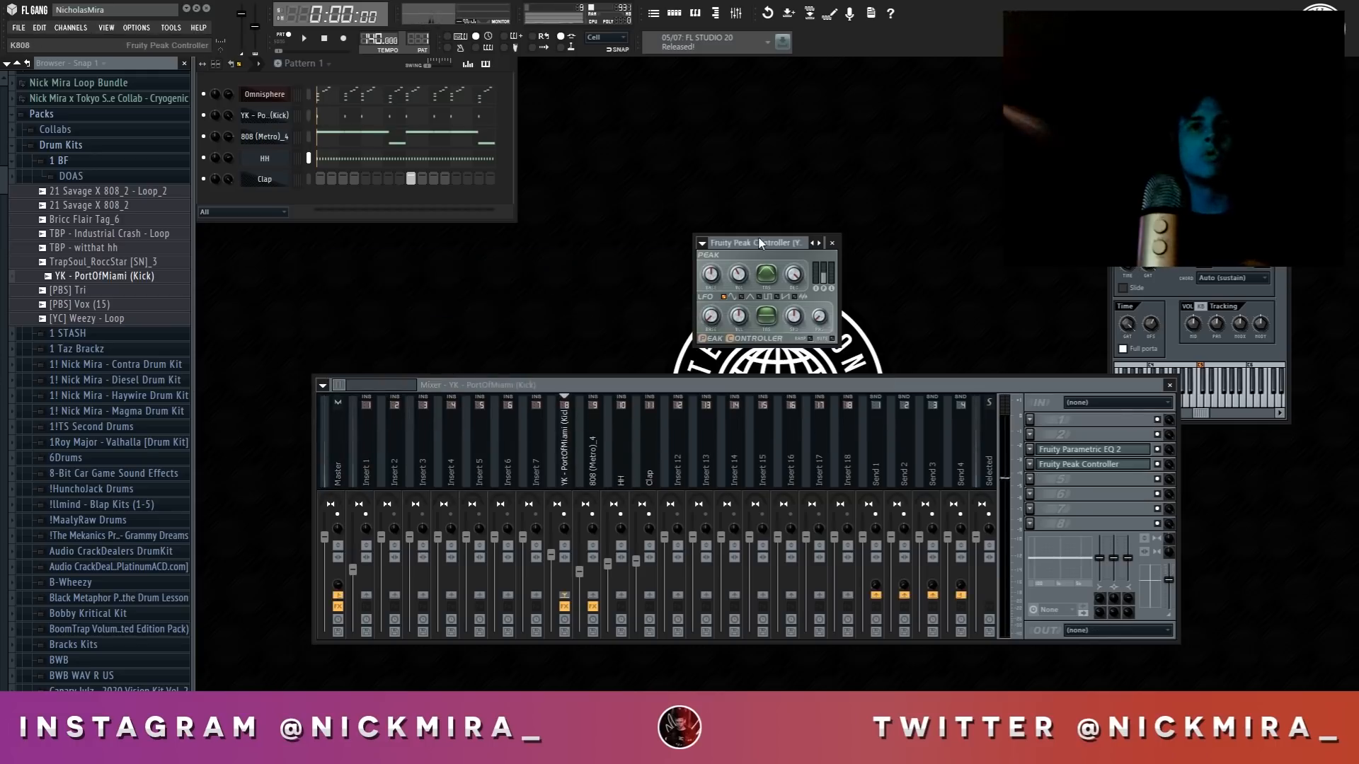
key(Escape)
key(Escape)
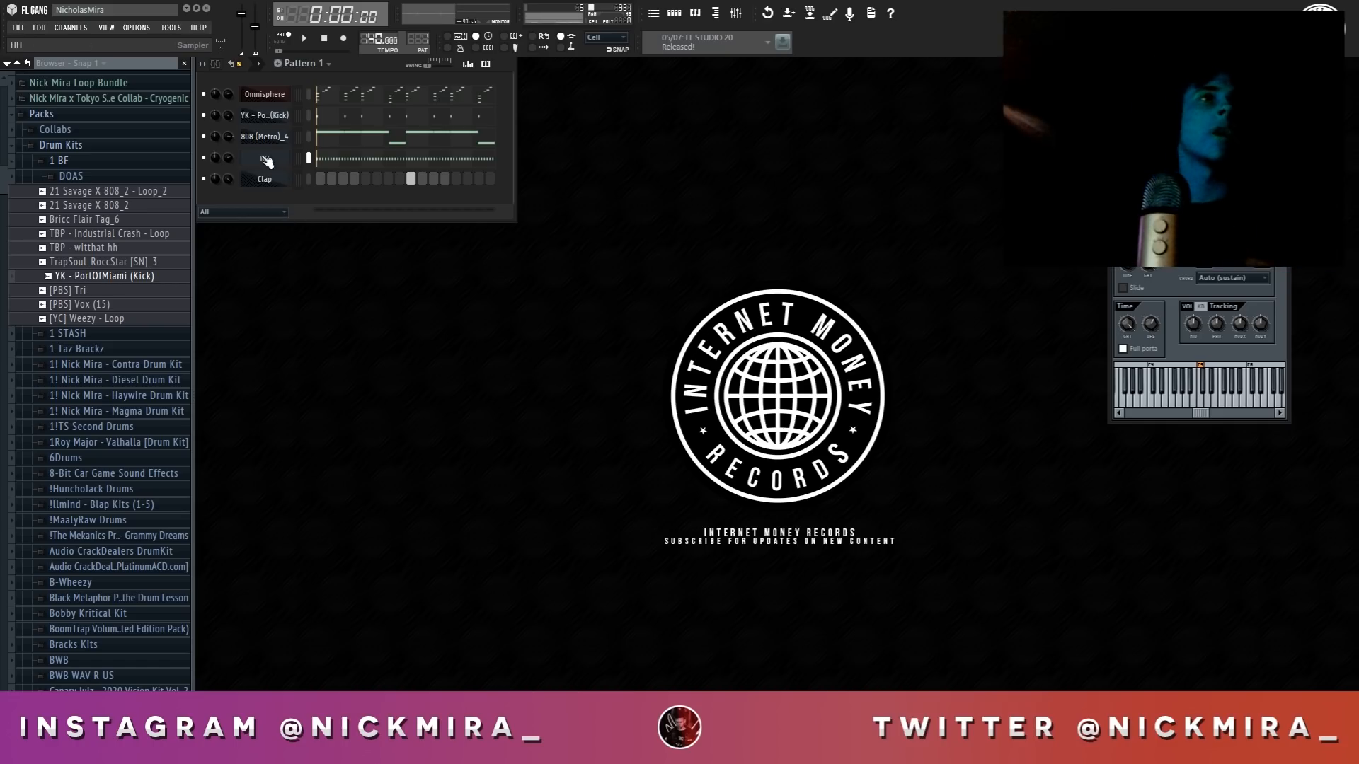
Leave only the 808 (Metro)_4 and Omnisphere channels unmuted, and audition them with the Omnisphere notes open in the piano roll
right_click(207, 137)
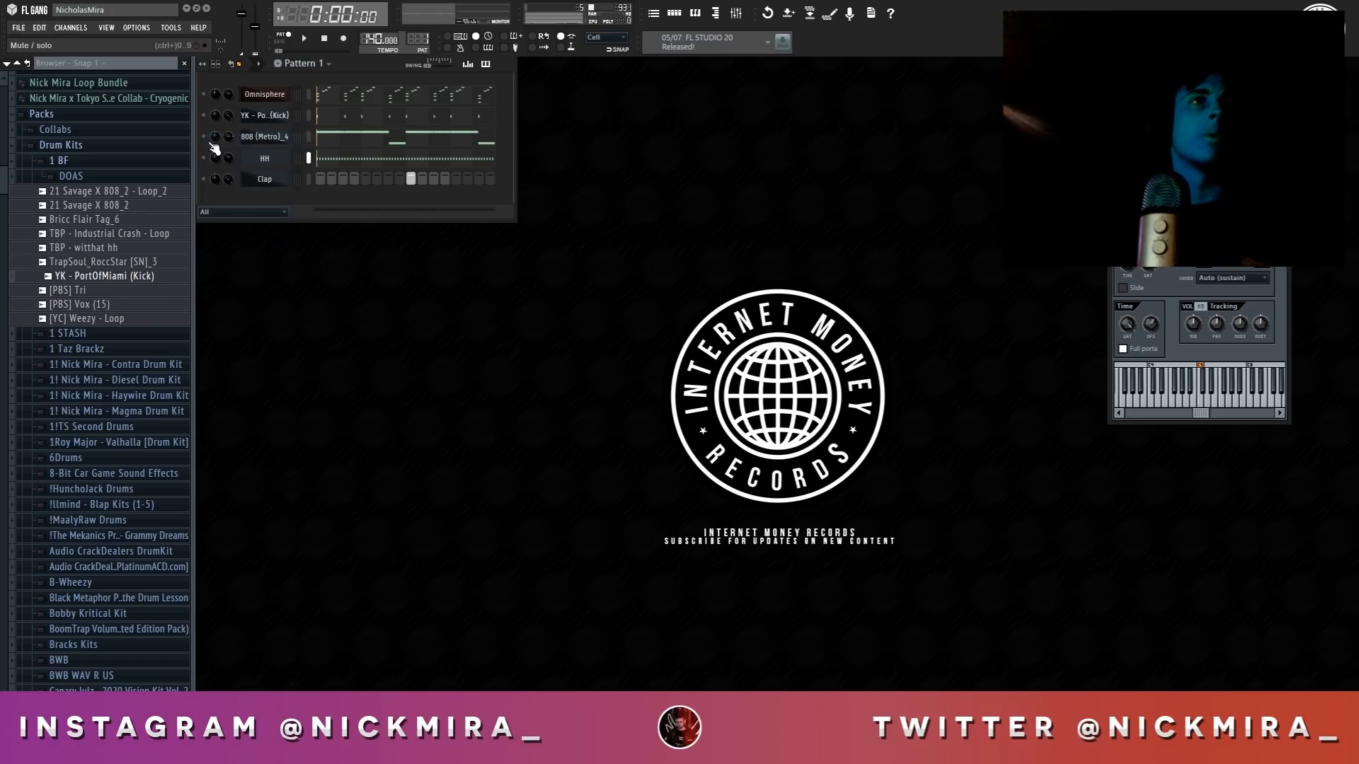
click(450, 94)
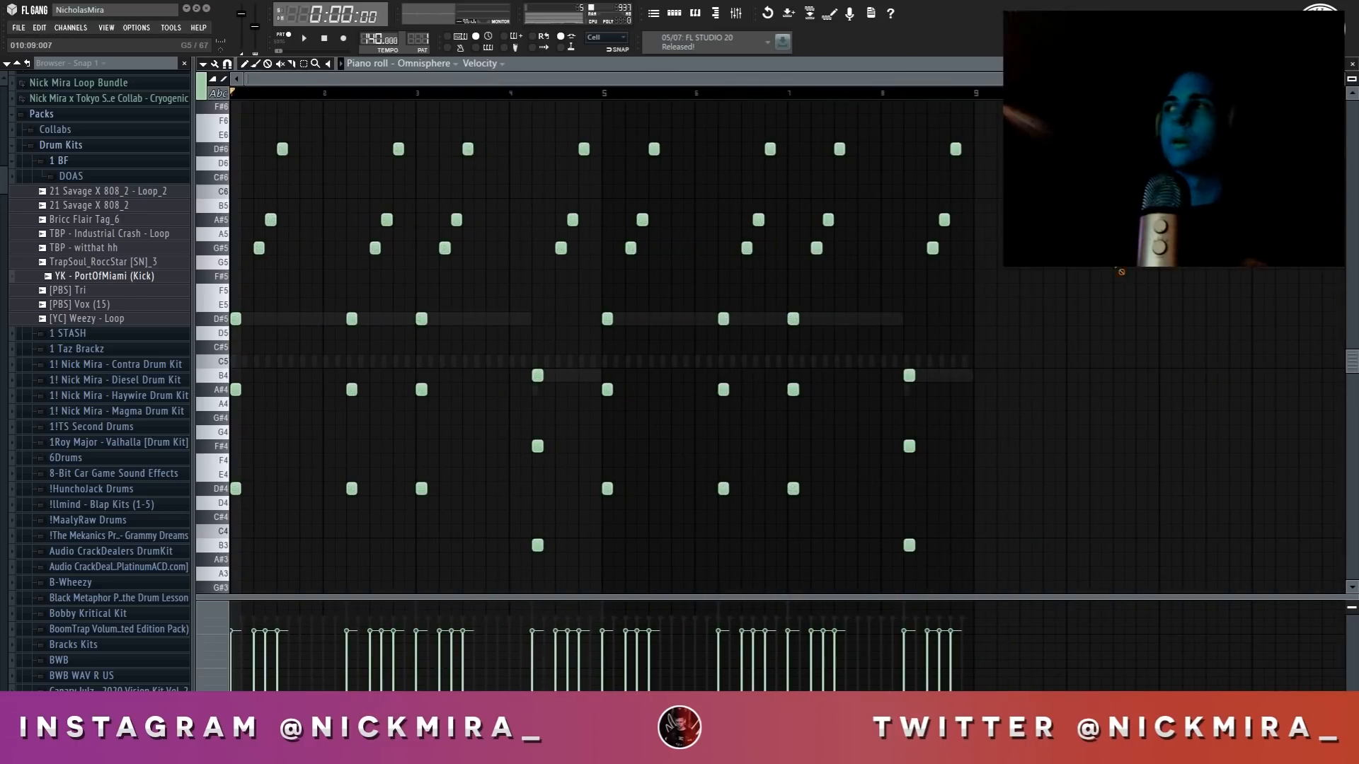
key(space)
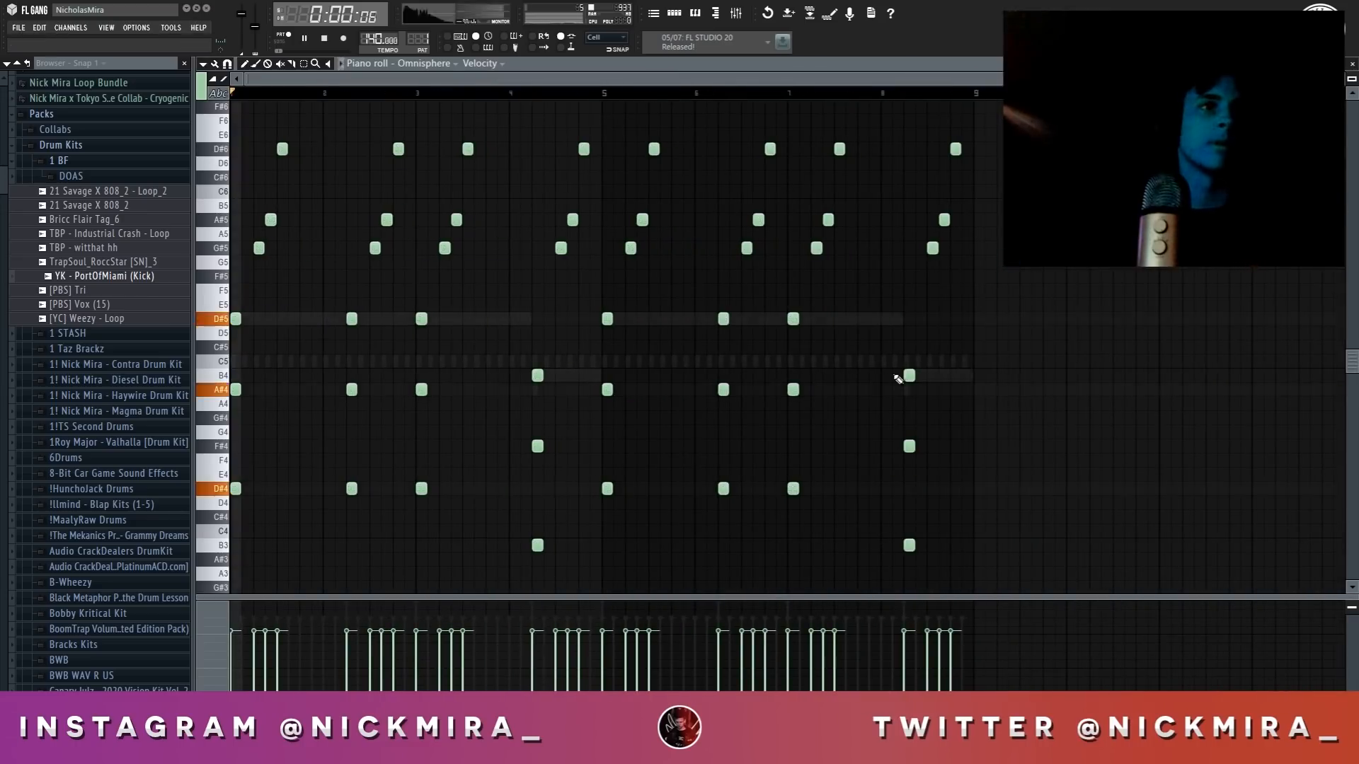
key(space)
key(Escape)
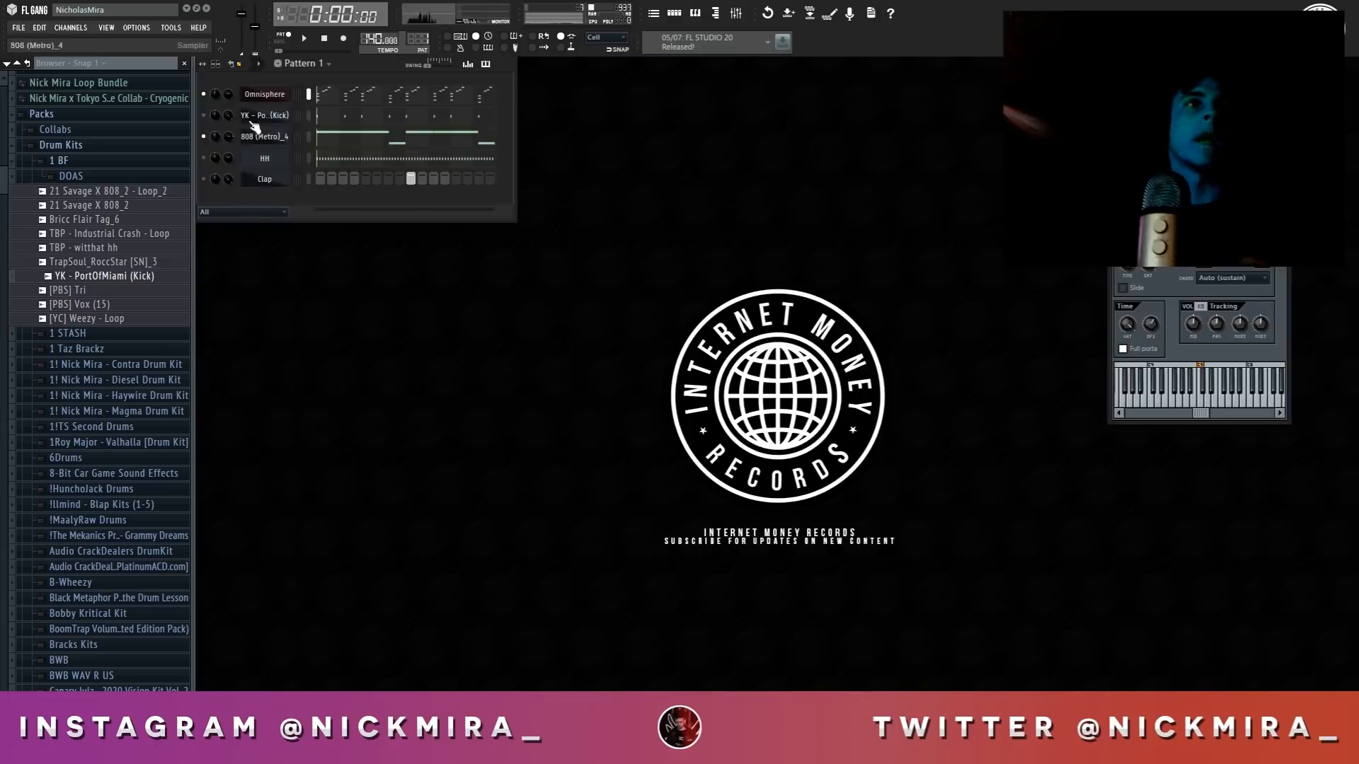
Transpose the 808 (Metro)_4 notes down one semitone in the piano roll and audition them against the melody
click(393, 145)
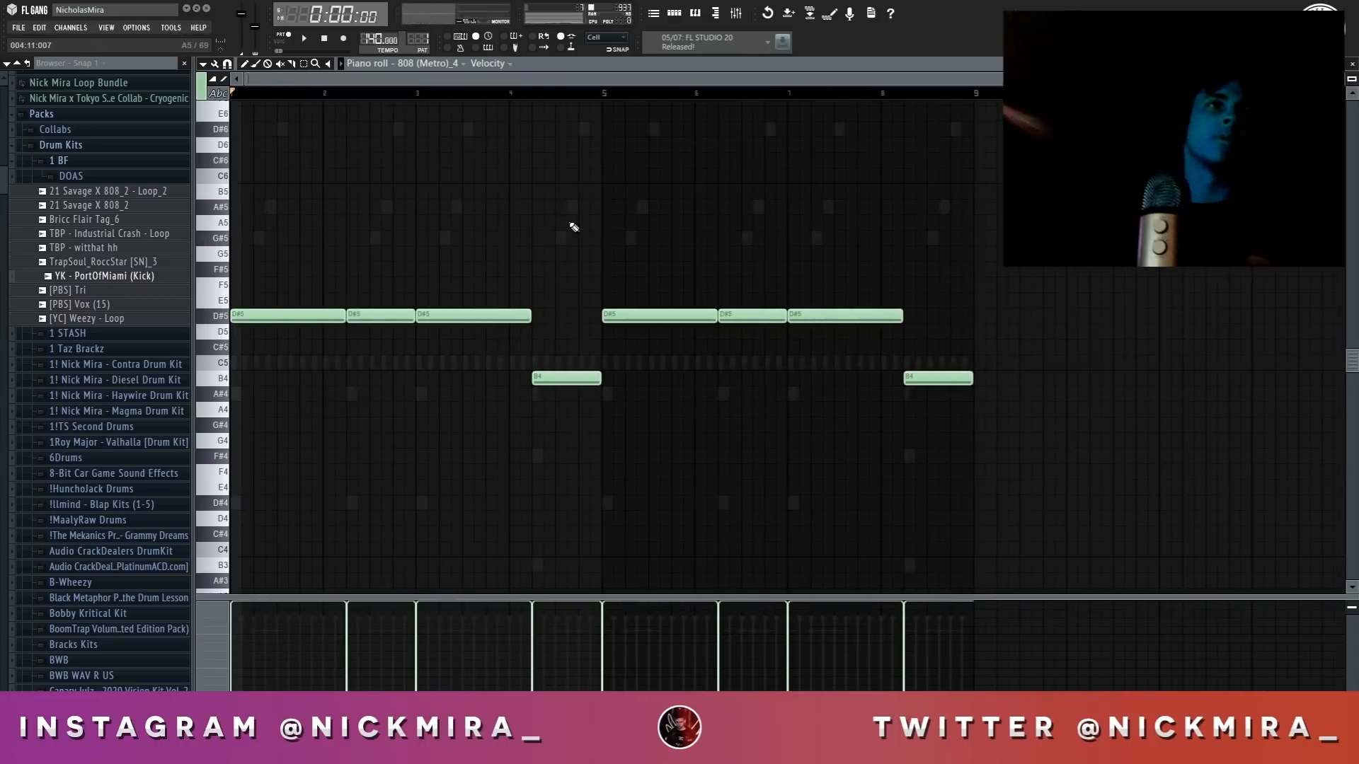
key(Down)
key(space)
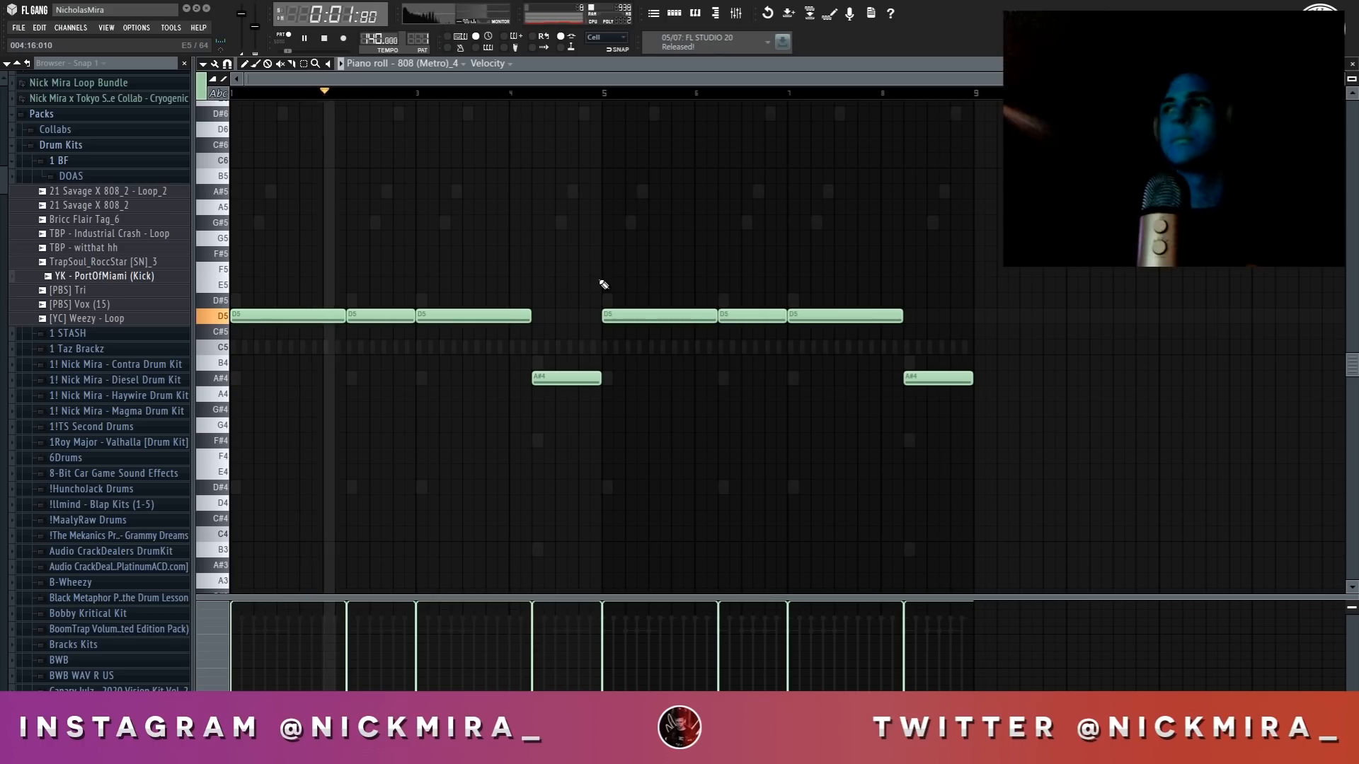
key(space)
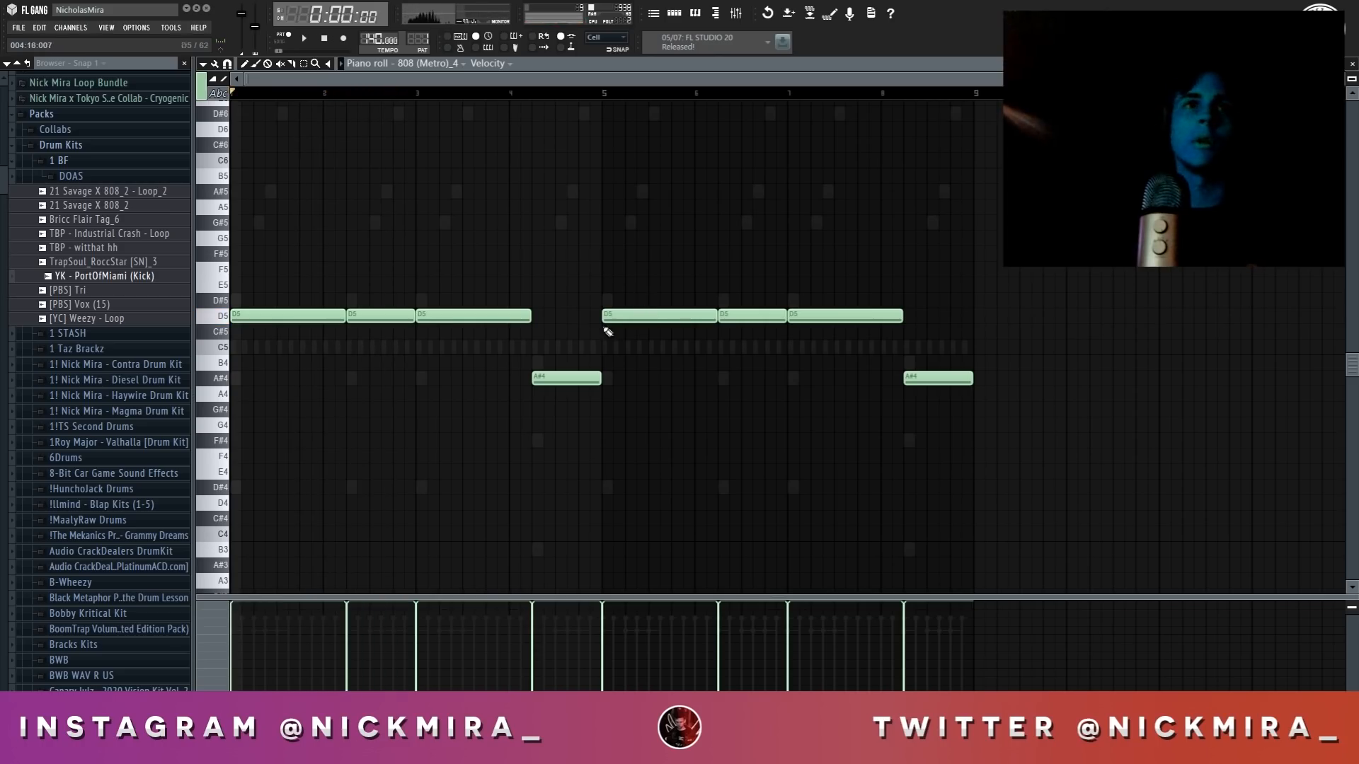
Audition the 808 notes an octave higher, restore their octave, raise them one semitone, and close the piano roll
key(ctrl+Up)
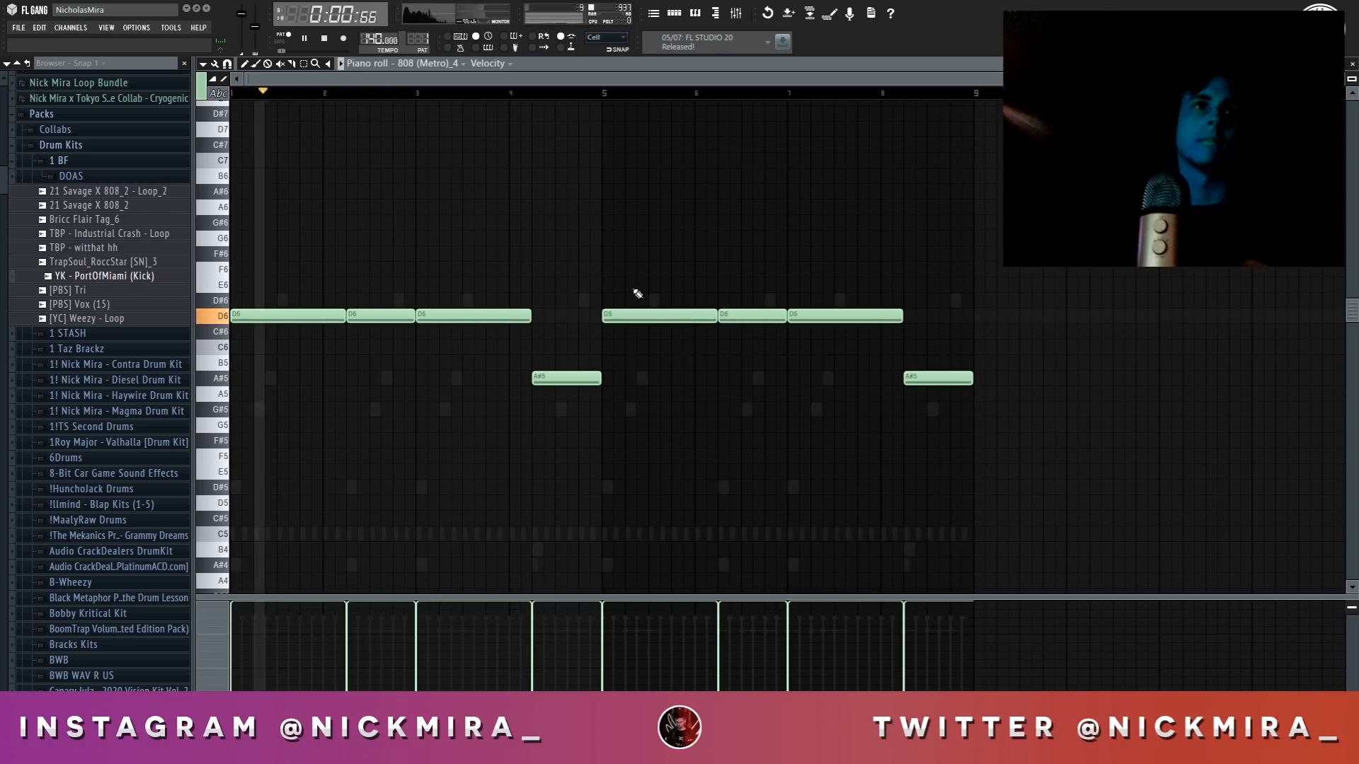
key(ctrl+Down)
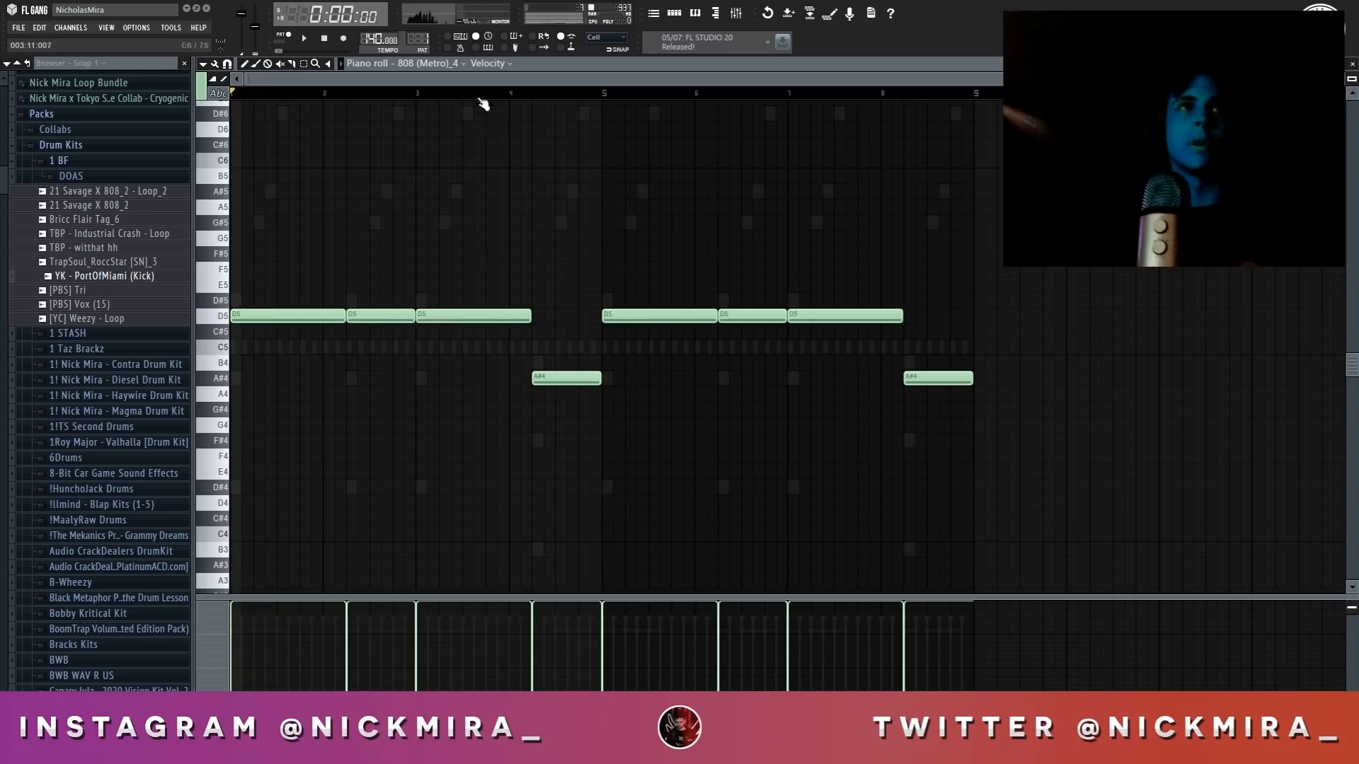
scroll(484, 99, down, 3)
scroll(485, 98, up, 3)
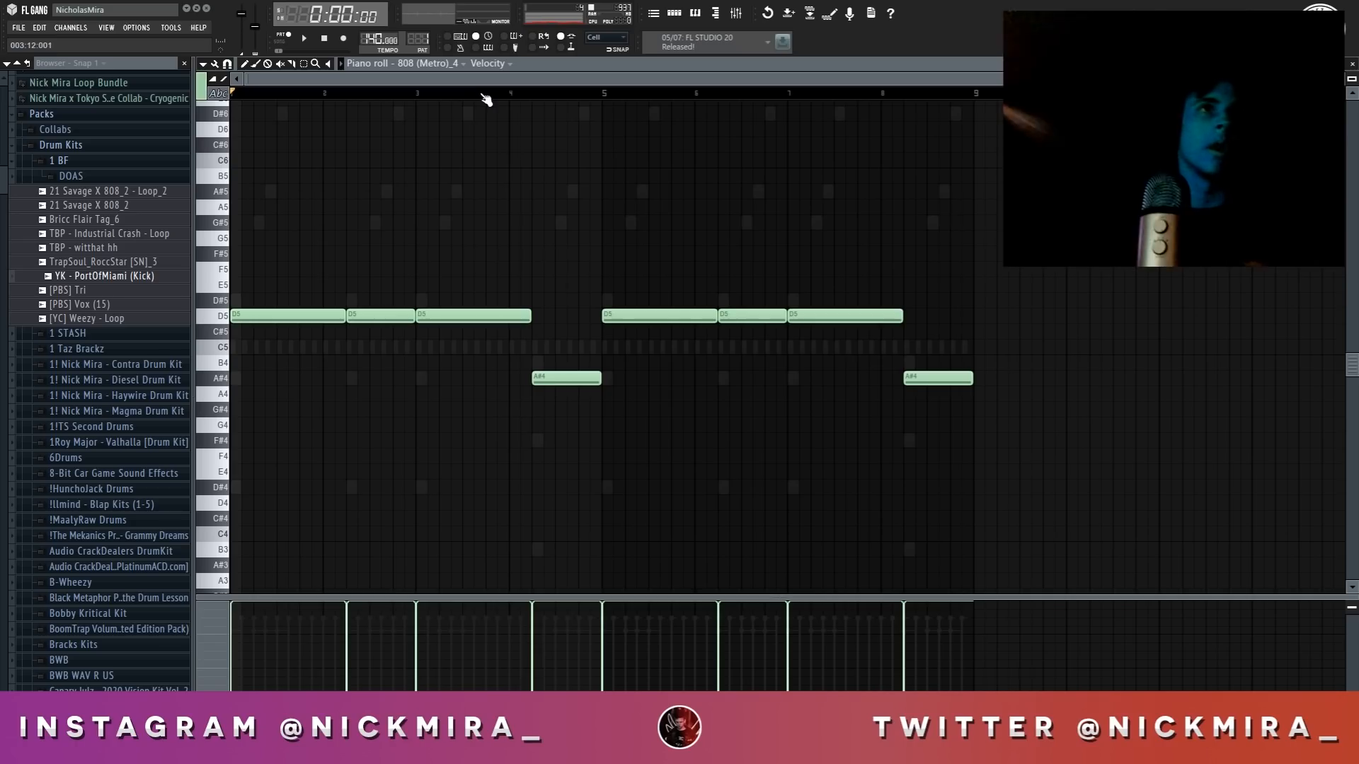
key(Up)
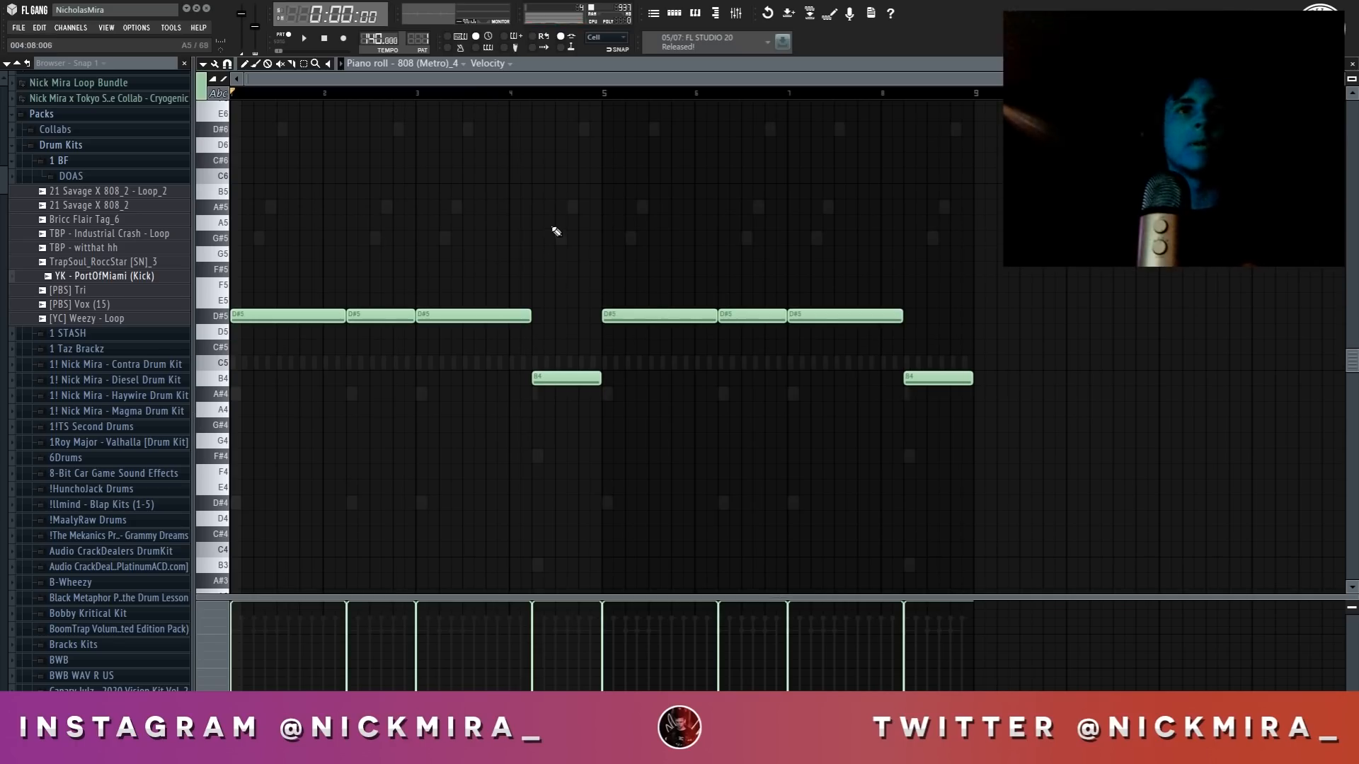
key(Escape)
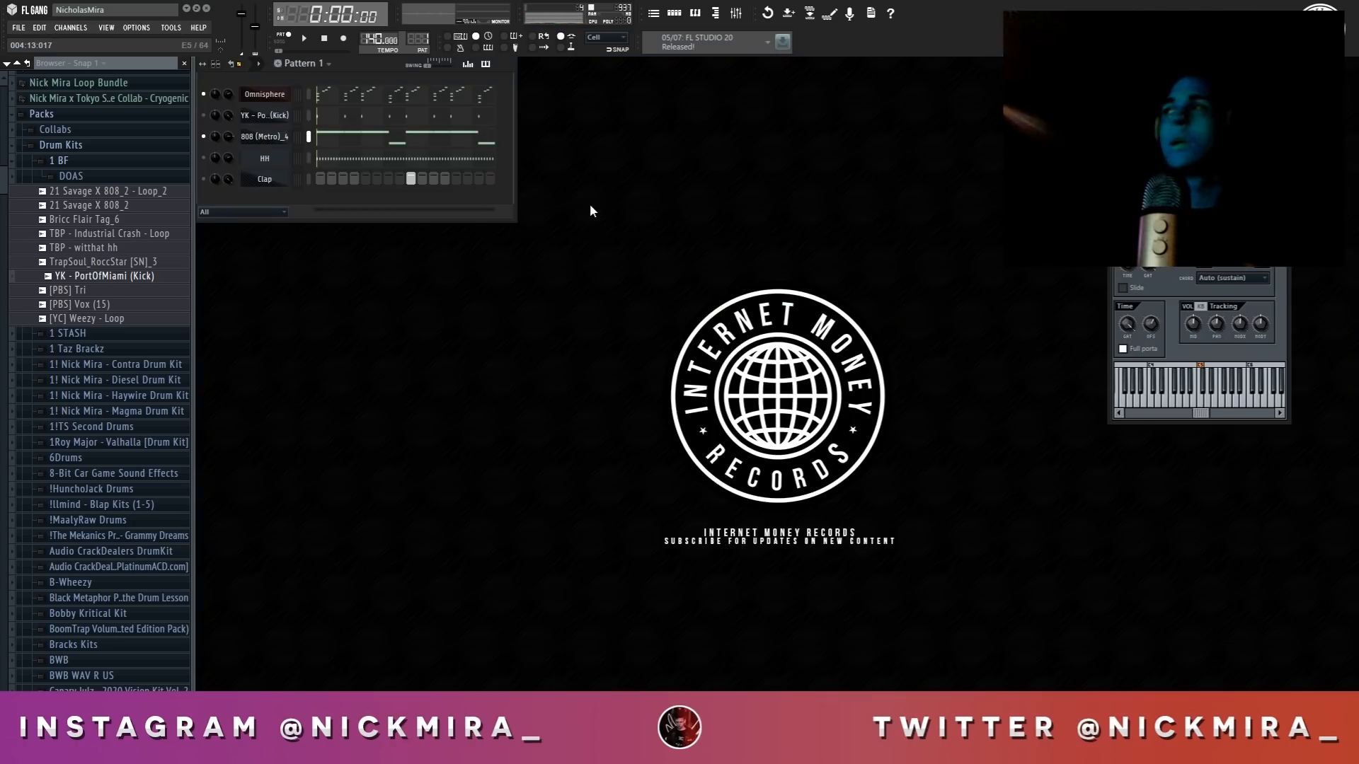